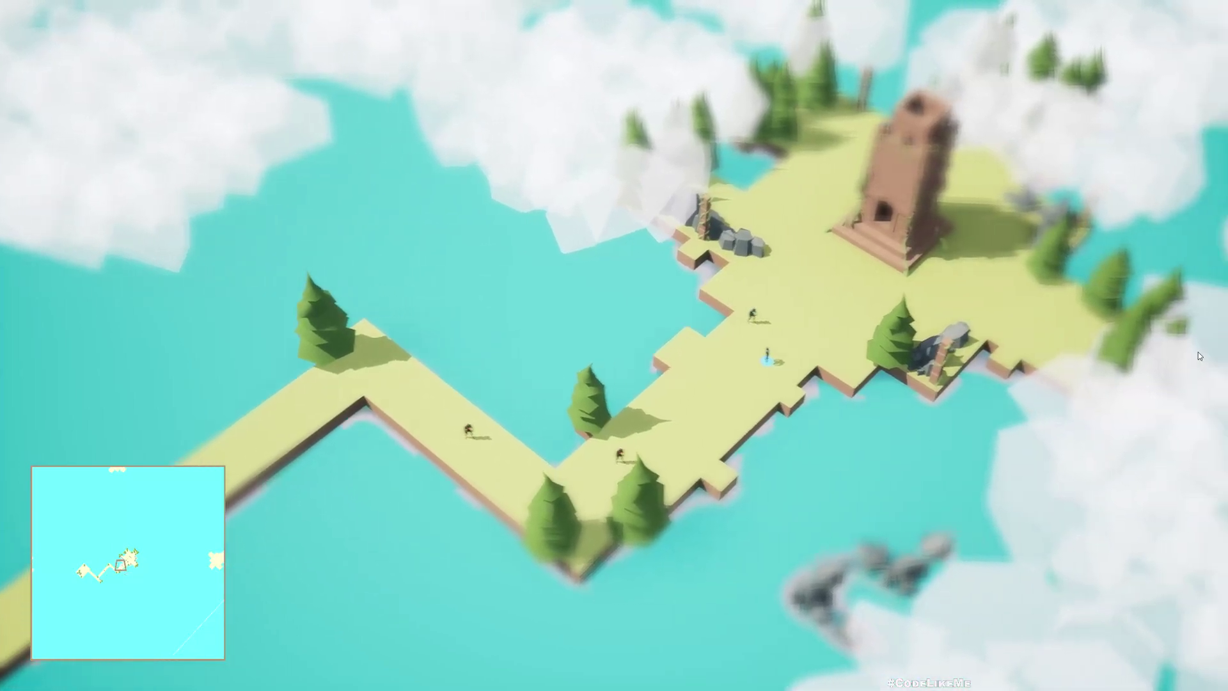
pyautogui.press('d')
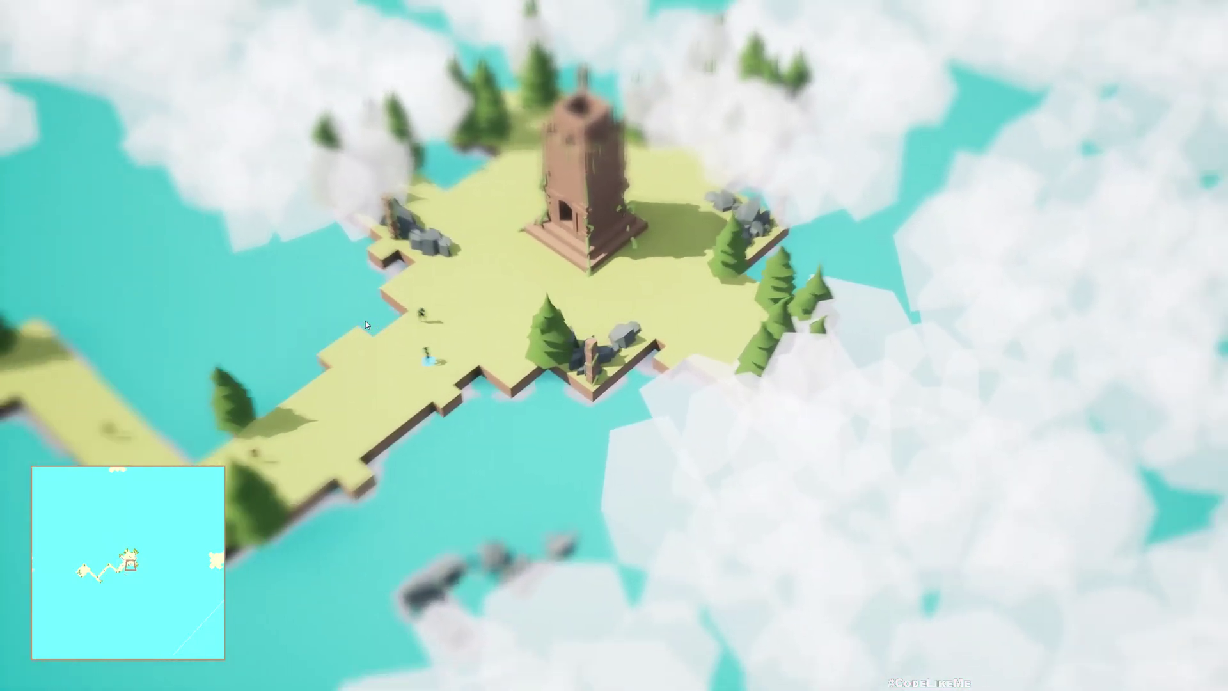
# Pan the game camera right and back left across the islands, zooming in
pyautogui.scroll(-3, 366, 325)
pyautogui.scroll(2, 366, 325)
pyautogui.press('a')
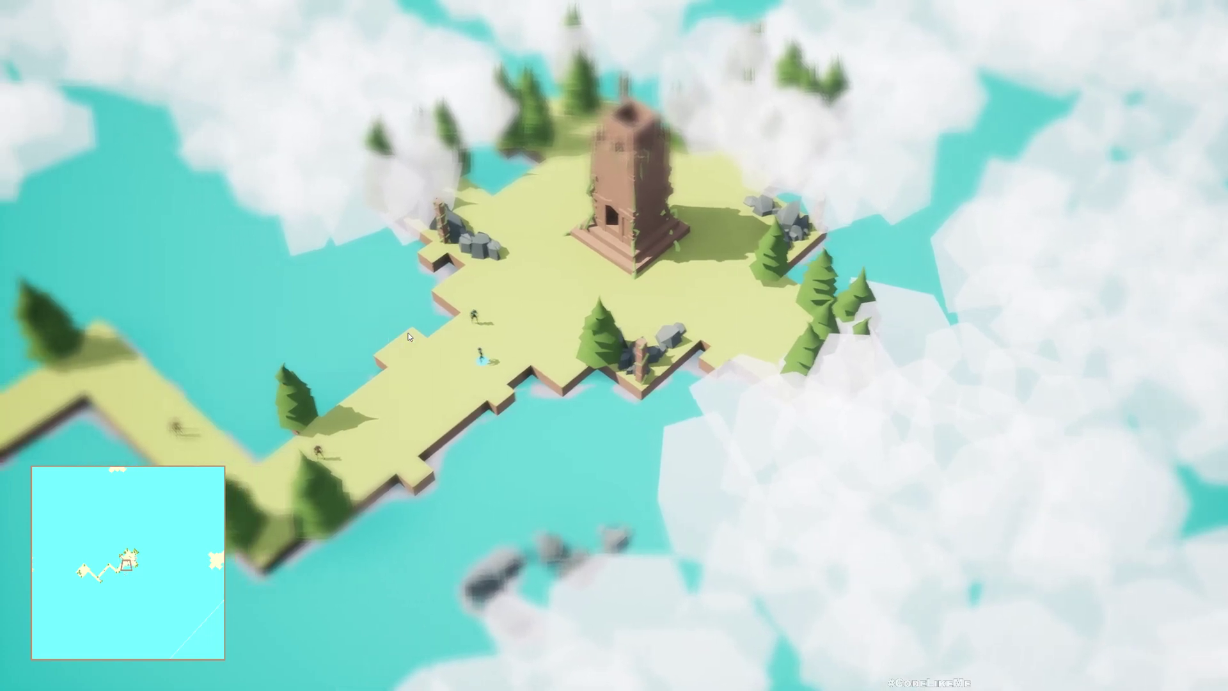
pyautogui.scroll(5, 410, 337)
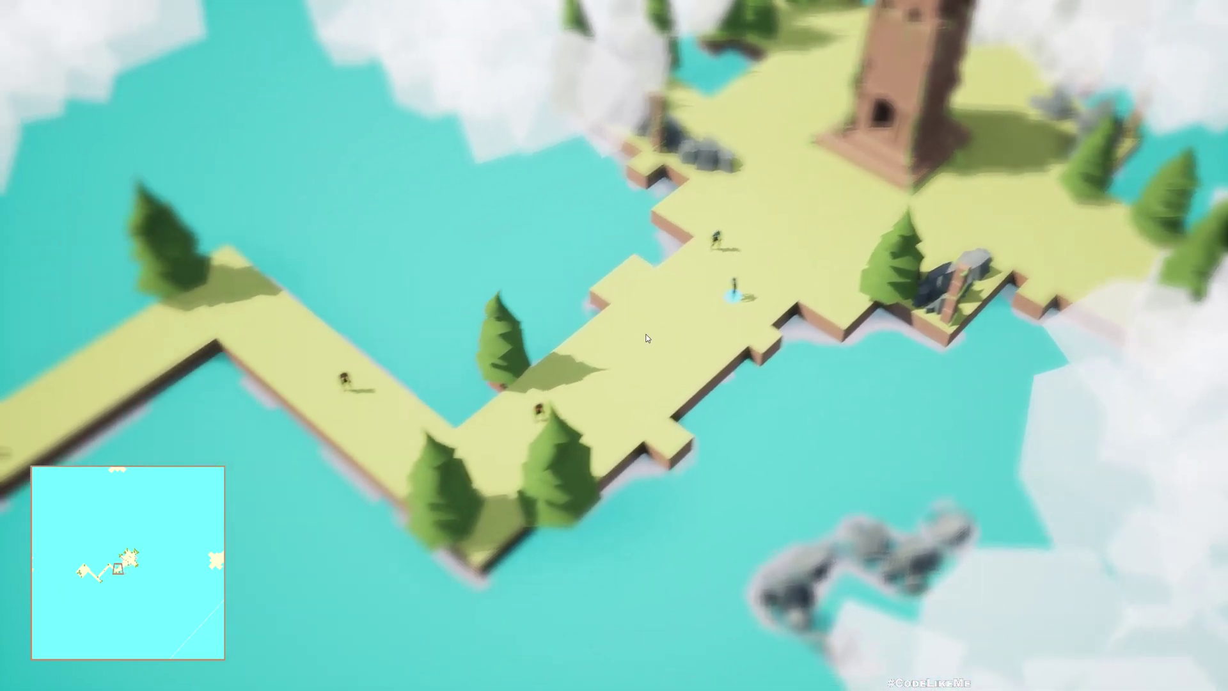
pyautogui.scroll(3, 755, 289)
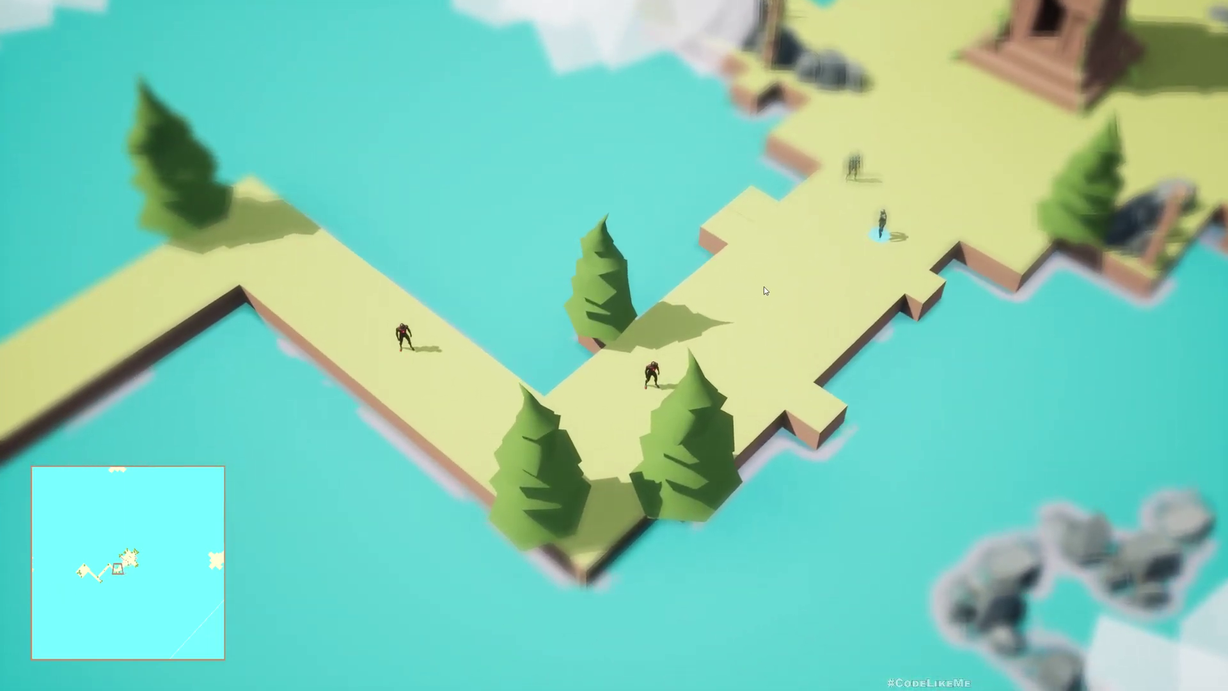
# Detach from the player camera and fly in toward the two characters
pyautogui.press('Escape')
pyautogui.moveTo(763, 286)
pyautogui.mouseDown(button='right')
pyautogui.moveTo(806, 286)
pyautogui.moveTo(816, 259)
pyautogui.moveTo(729, 284)
pyautogui.moveTo(777, 304)
pyautogui.moveTo(772, 288)
pyautogui.moveTo(736, 287)
pyautogui.moveTo(754, 280)
pyautogui.moveTo(755, 303)
pyautogui.moveTo(771, 306)
pyautogui.moveTo(771, 281)
pyautogui.mouseUp(button='right')
pyautogui.press('g')
pyautogui.press('g')
pyautogui.press('w')
pyautogui.scroll(1, 754, 298)
pyautogui.press('w')
pyautogui.moveTo(791, 480)
pyautogui.mouseDown(button='right')
pyautogui.moveTo(793, 502)
pyautogui.moveTo(791, 481)
pyautogui.mouseUp(button='right')
pyautogui.press('e')
pyautogui.press('w')
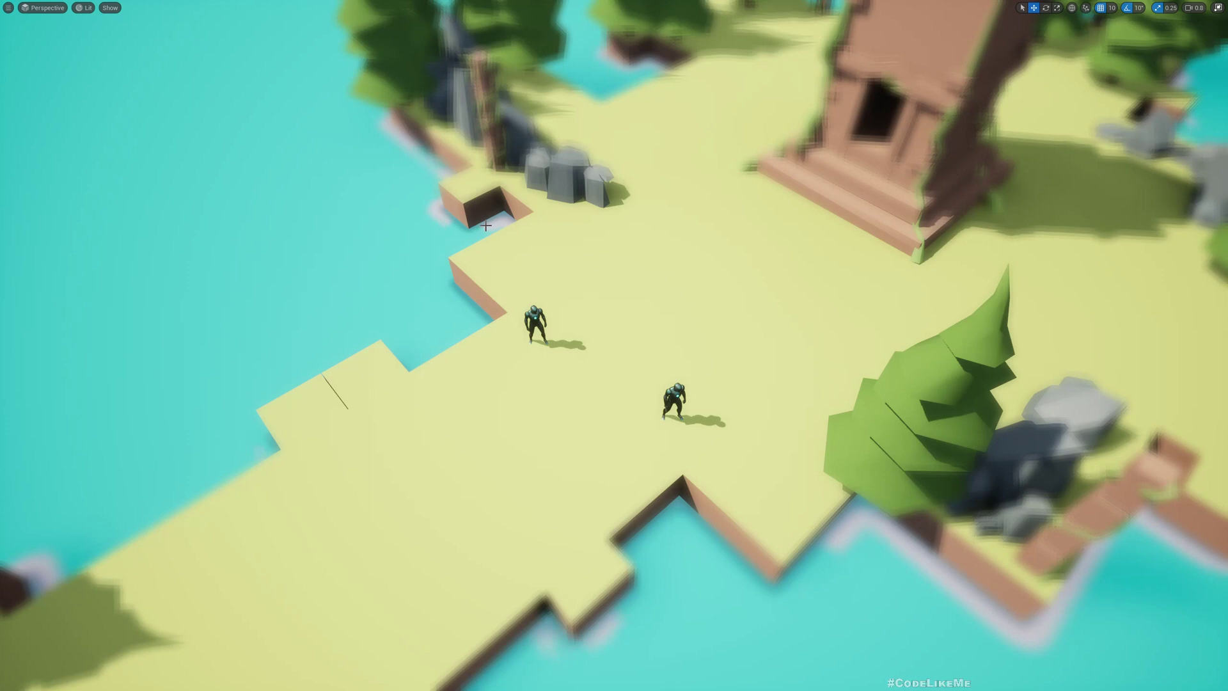
pyautogui.press('s')
# Fly around the island toward the tower front, walkway and characters
pyautogui.moveTo(485, 225)
pyautogui.mouseDown(button='right')
pyautogui.moveTo(469, 233)
pyautogui.moveTo(483, 233)
pyautogui.mouseUp(button='right')
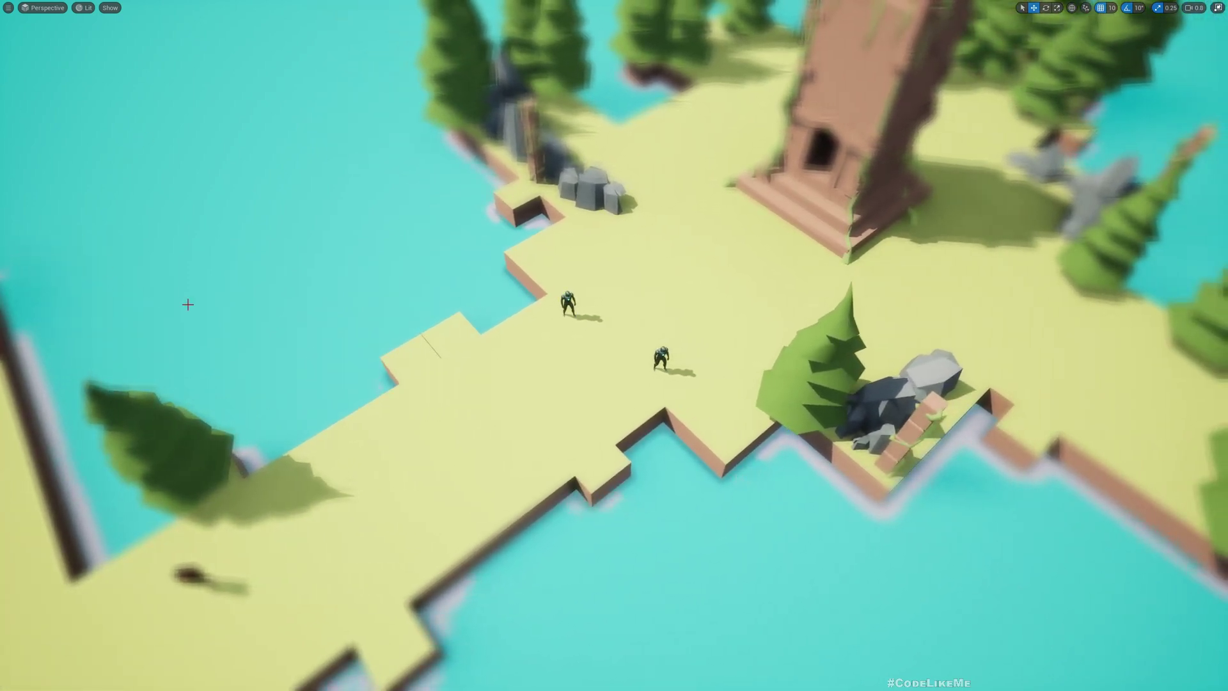
pyautogui.press('d')
pyautogui.moveTo(1213, 295); pyautogui.dragTo(1176, 299, button='right')
pyautogui.press('a')
pyautogui.press('s')
pyautogui.press('a')
pyautogui.press('w')
pyautogui.press('d')
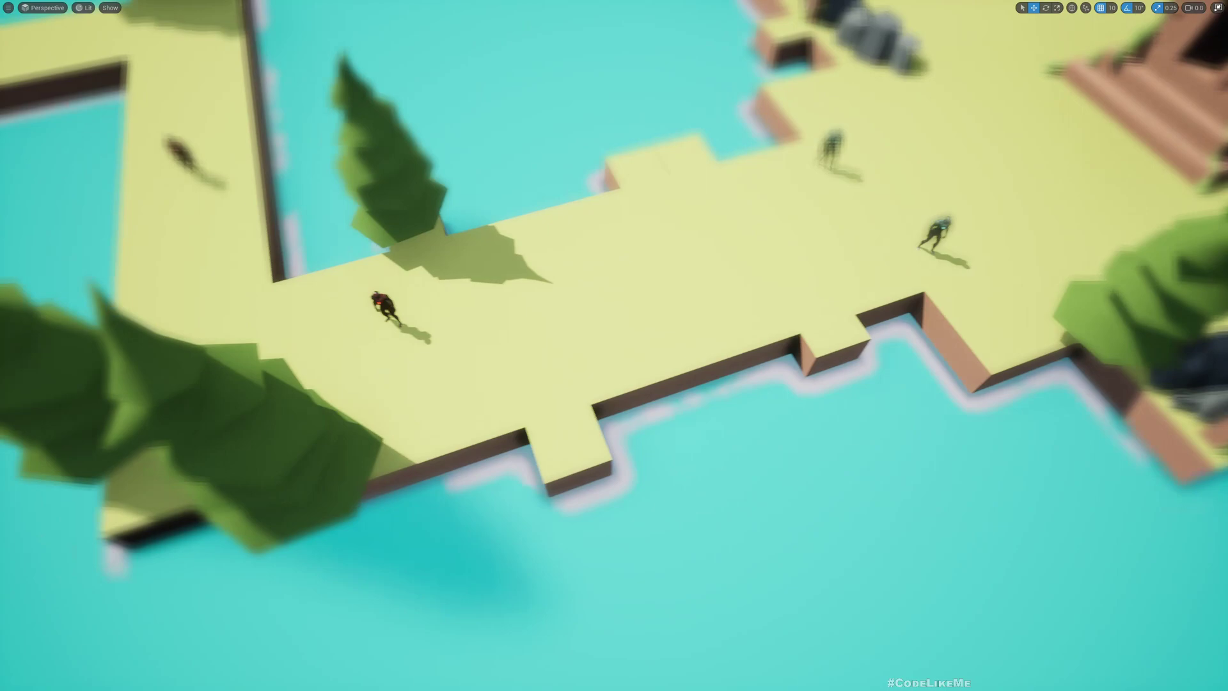
# Return to the player's game camera with F8 and adjust the zoom
pyautogui.press('F8')
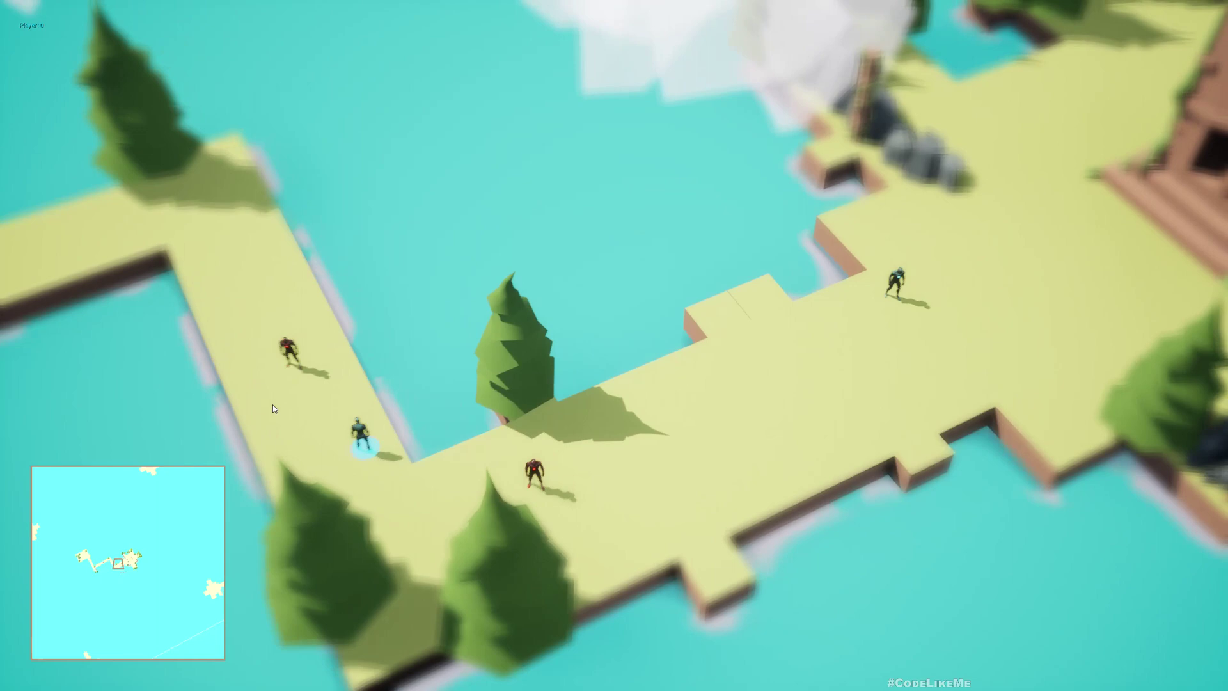
pyautogui.scroll(3, 210, 416)
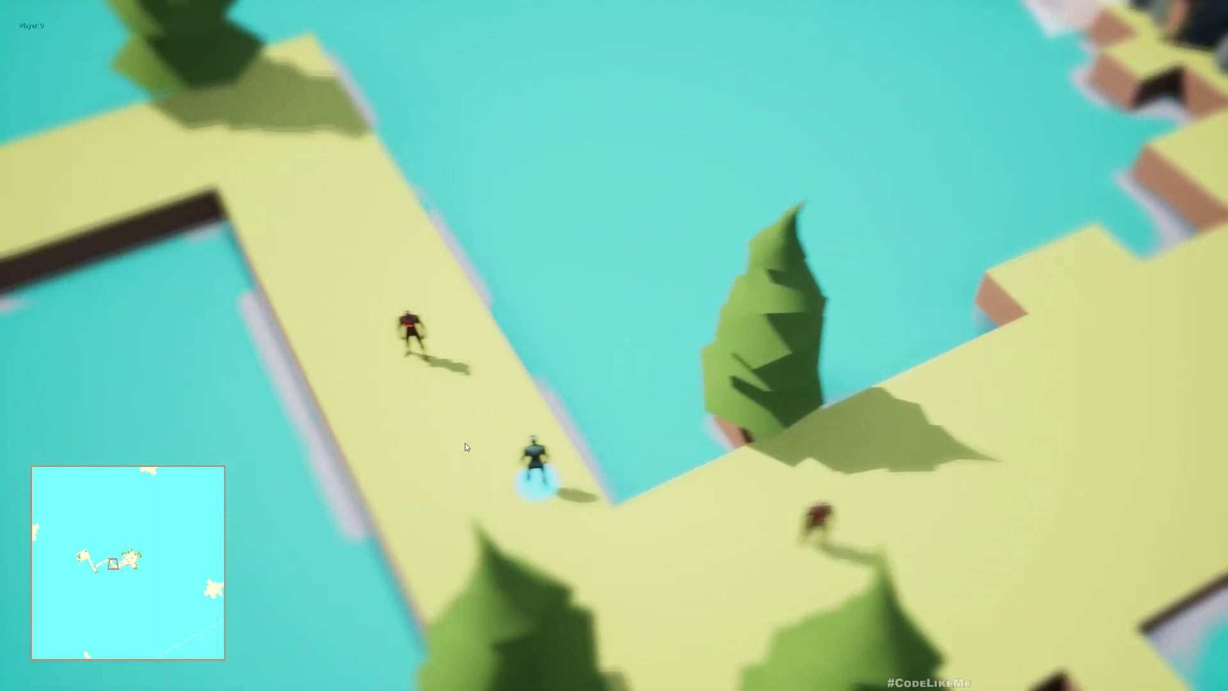
pyautogui.scroll(-3, 626, 468)
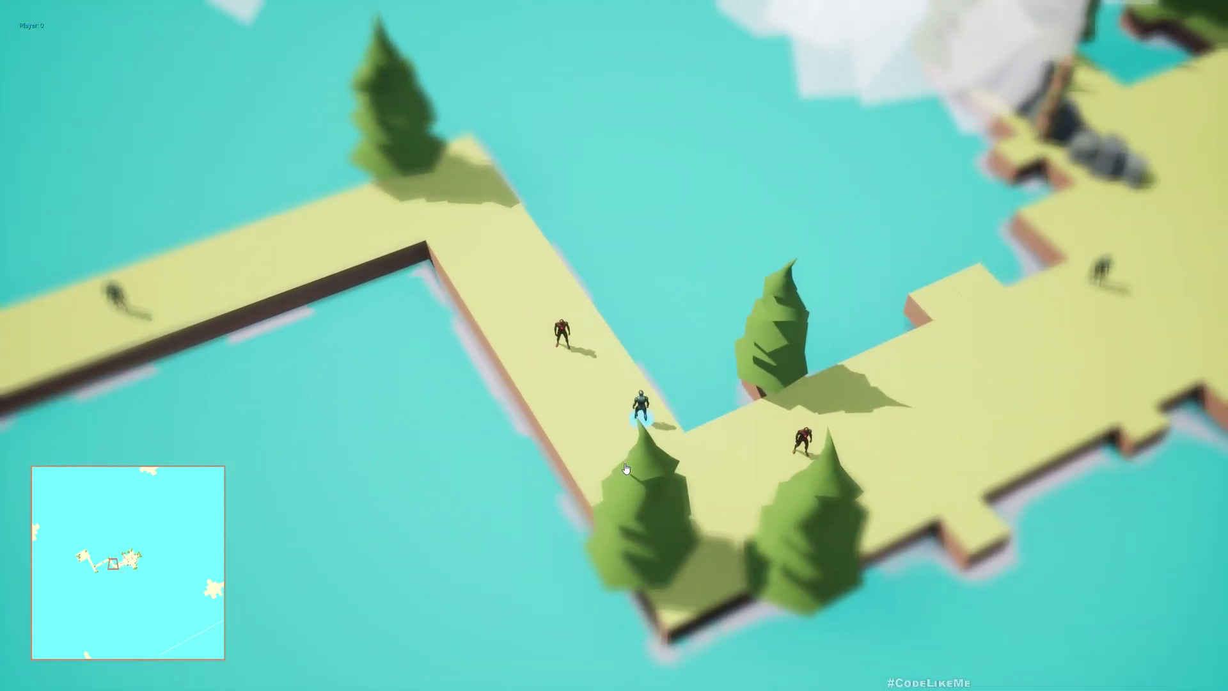
# Stop play and try BlurStrength values 0, 1 and 2, settling on 1
pyautogui.press('Escape')
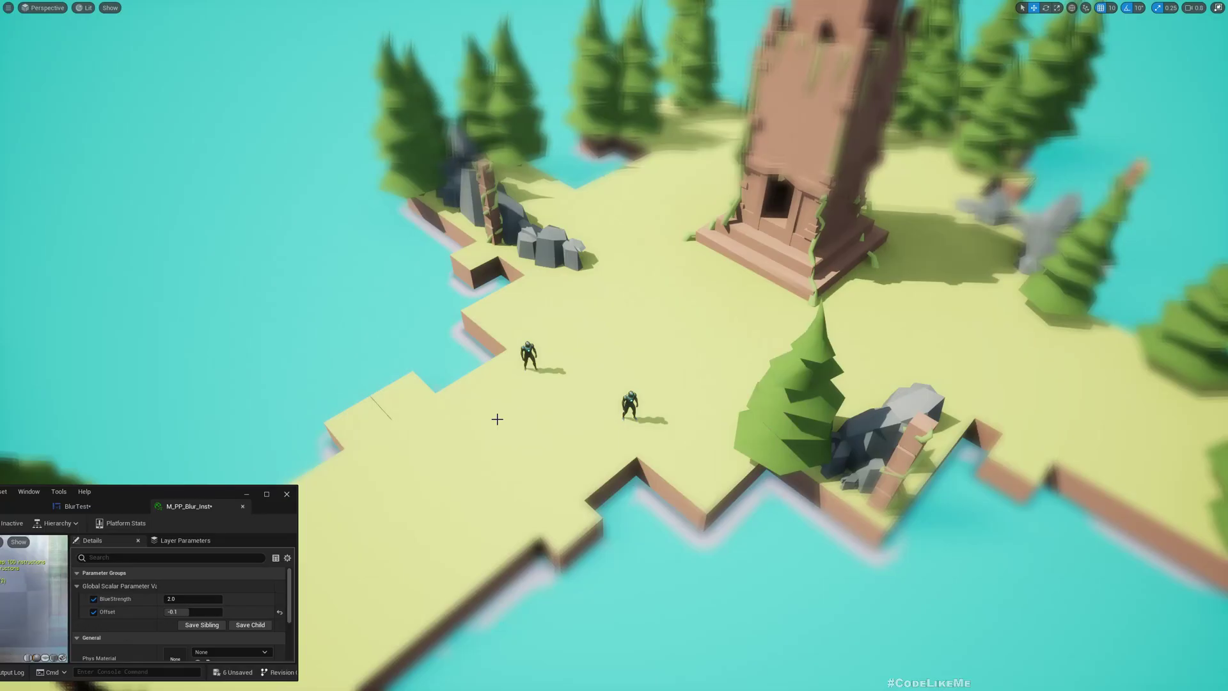
pyautogui.click(193, 601)
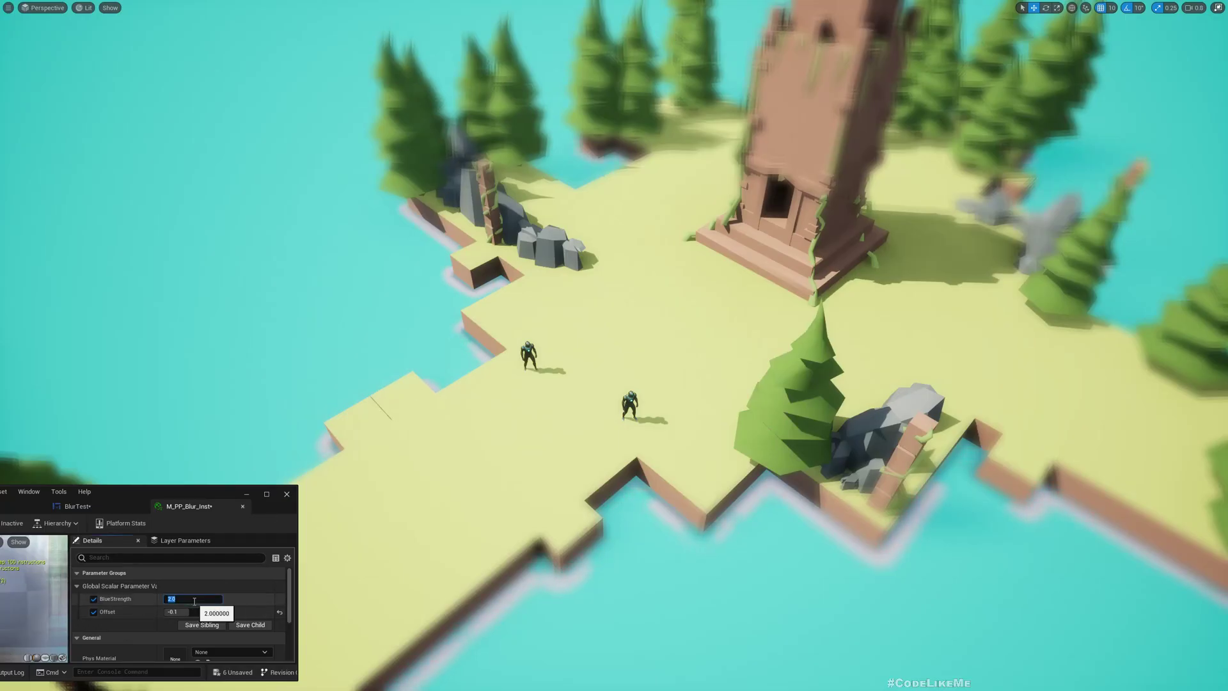
pyautogui.write('1')
pyautogui.press('Return')
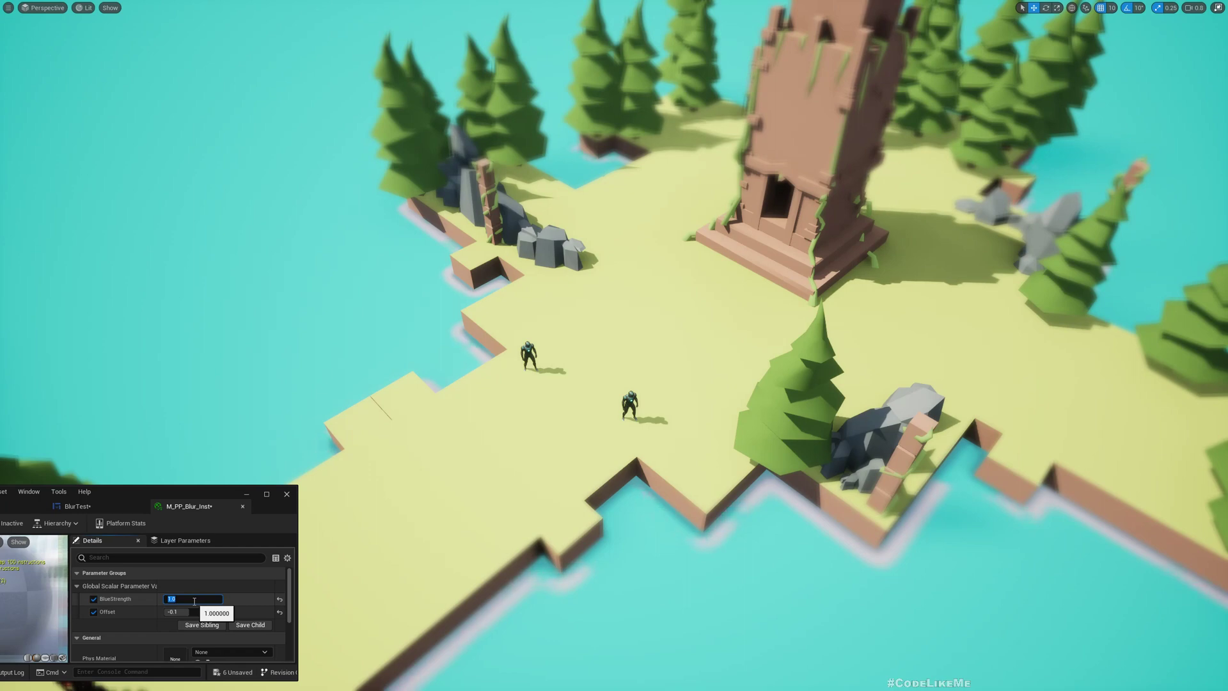
pyautogui.press('Return')
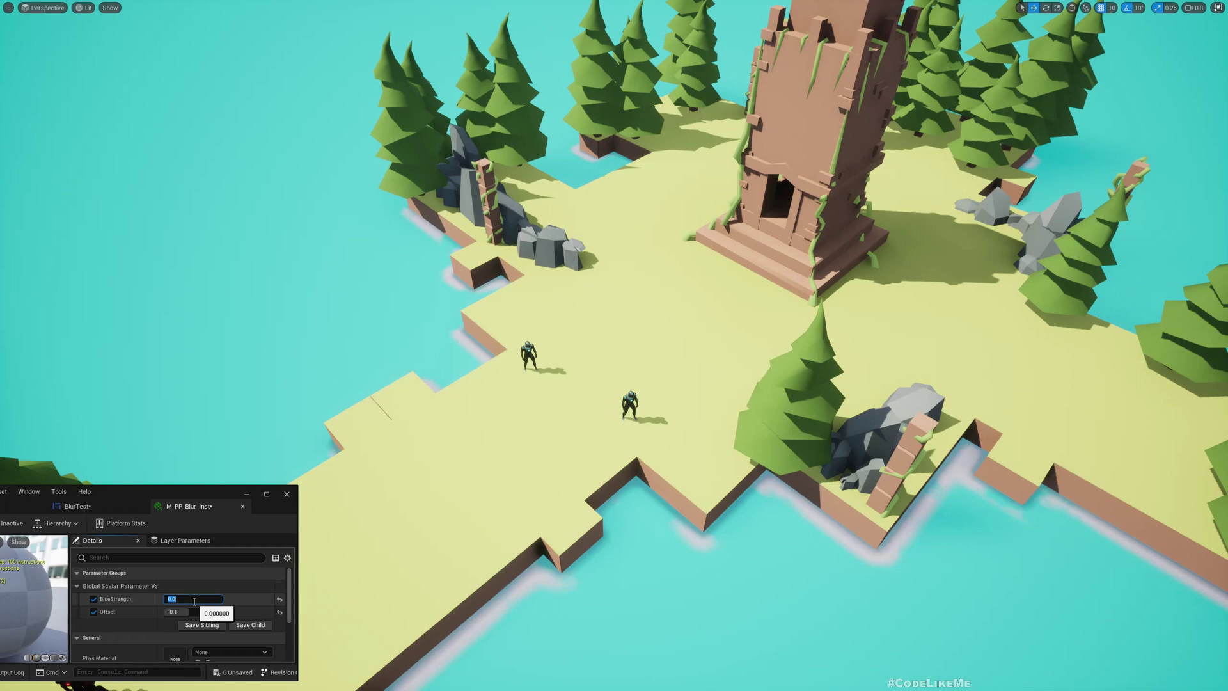
pyautogui.write('1')
pyautogui.press('Return')
pyautogui.write('2')
pyautogui.press('Return')
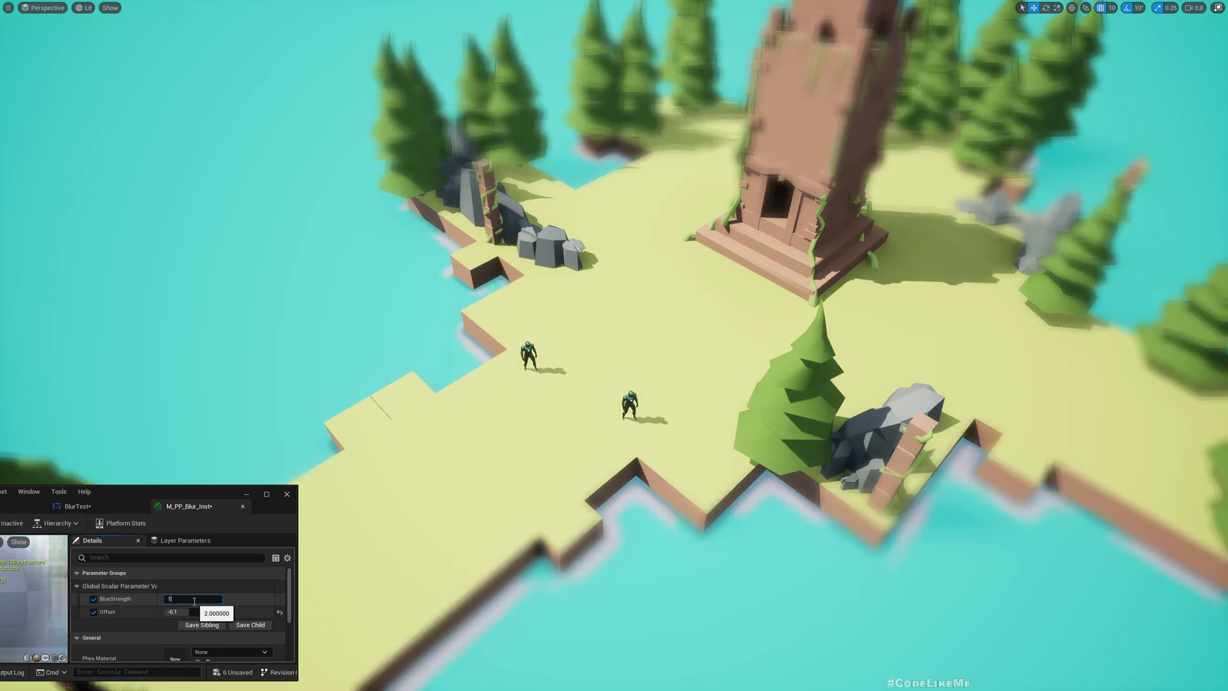
pyautogui.press('Return')
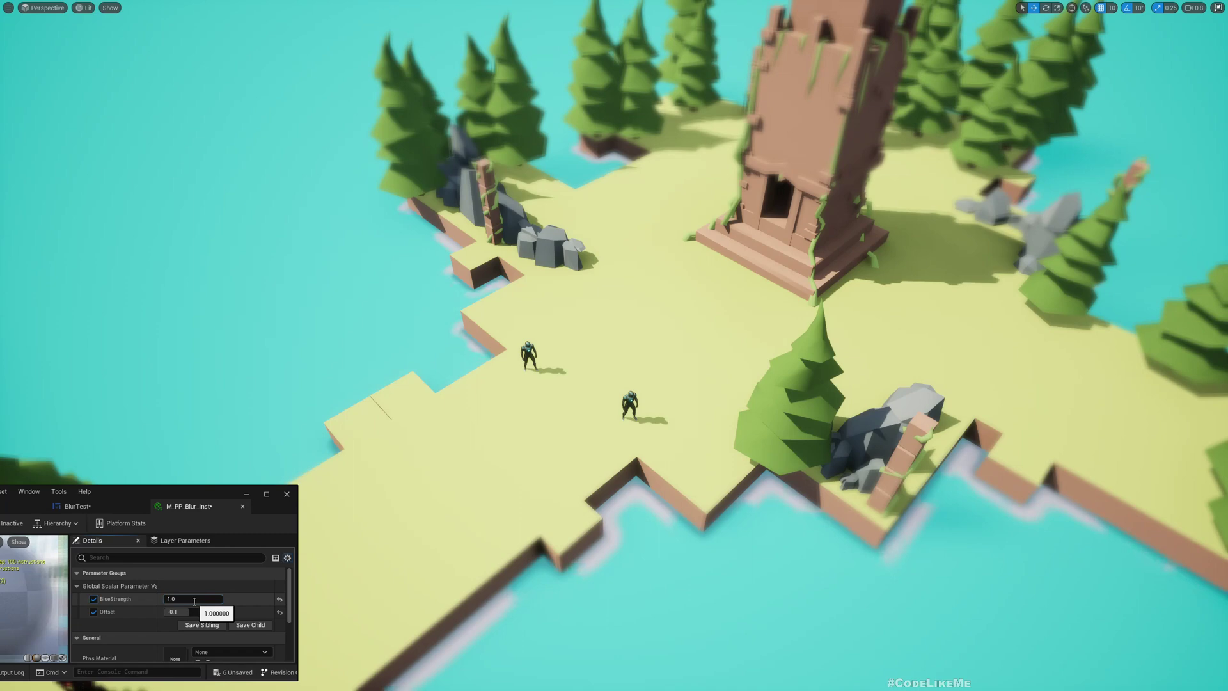
# Sweep the Offset slider between -1.0 and 1.0, ending at -0.12
pyautogui.moveTo(191, 611)
pyautogui.mouseDown()
pyautogui.moveTo(222, 612)
pyautogui.moveTo(182, 612)
pyautogui.mouseUp()
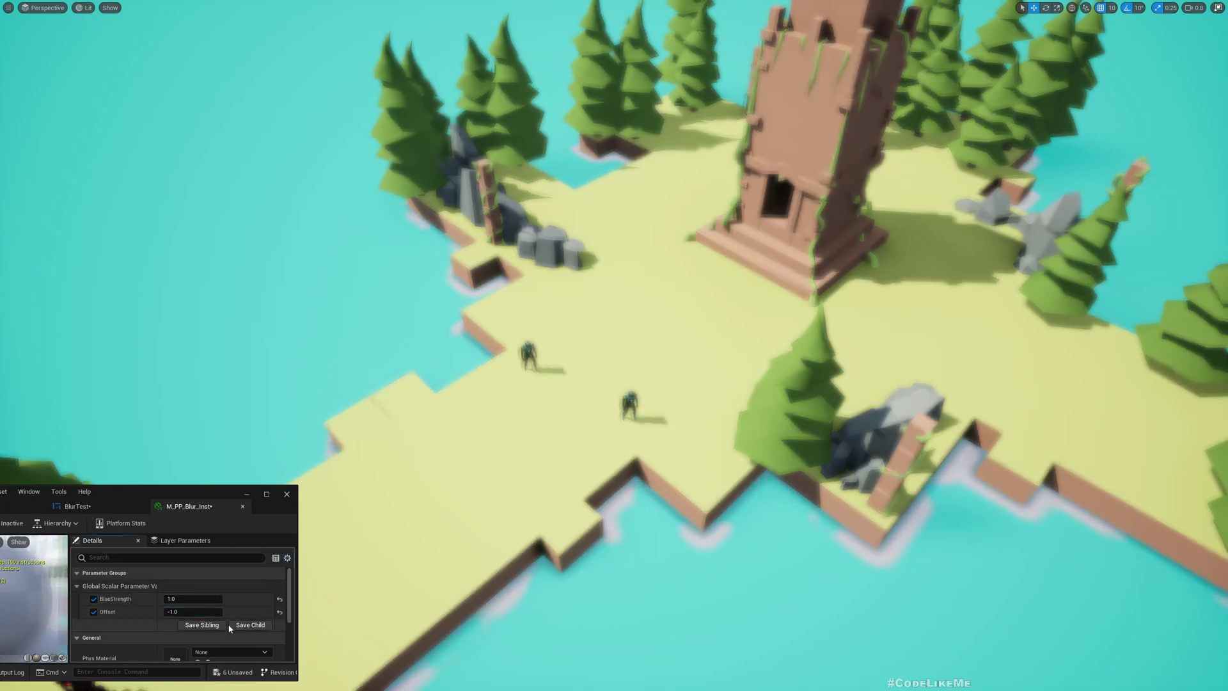
pyautogui.moveTo(185, 612); pyautogui.dragTo(199, 612)
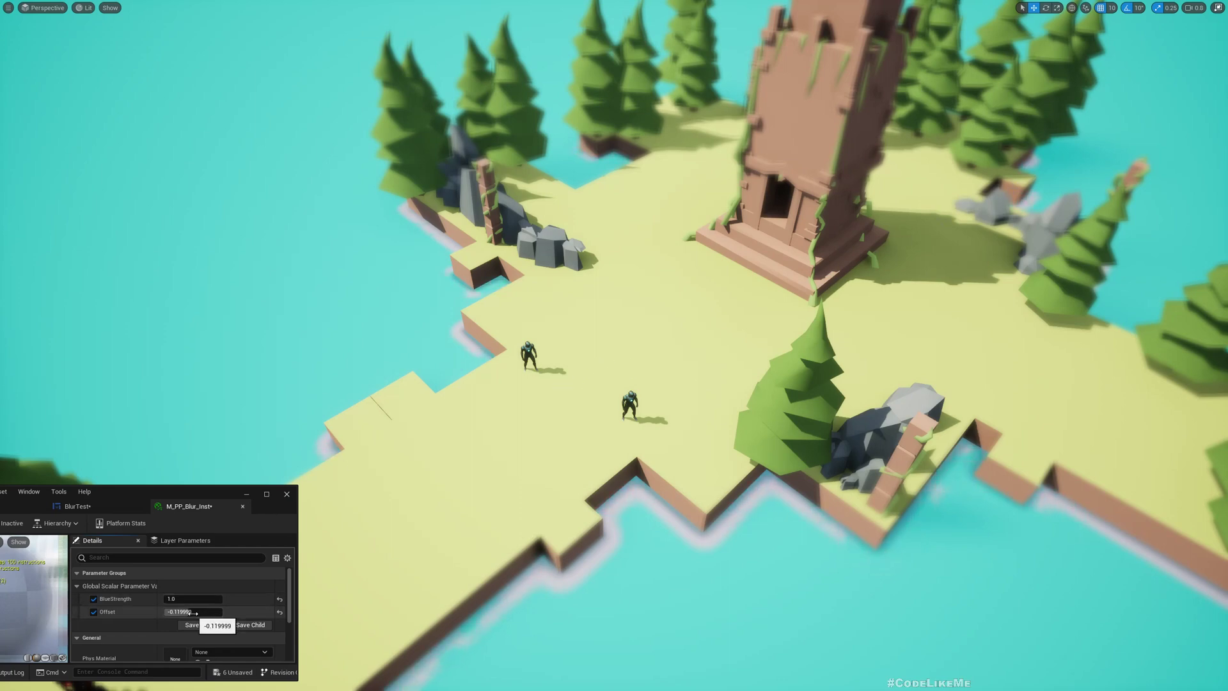
pyautogui.moveTo(195, 612)
pyautogui.mouseDown()
pyautogui.moveTo(220, 612)
pyautogui.moveTo(195, 613)
pyautogui.mouseUp()
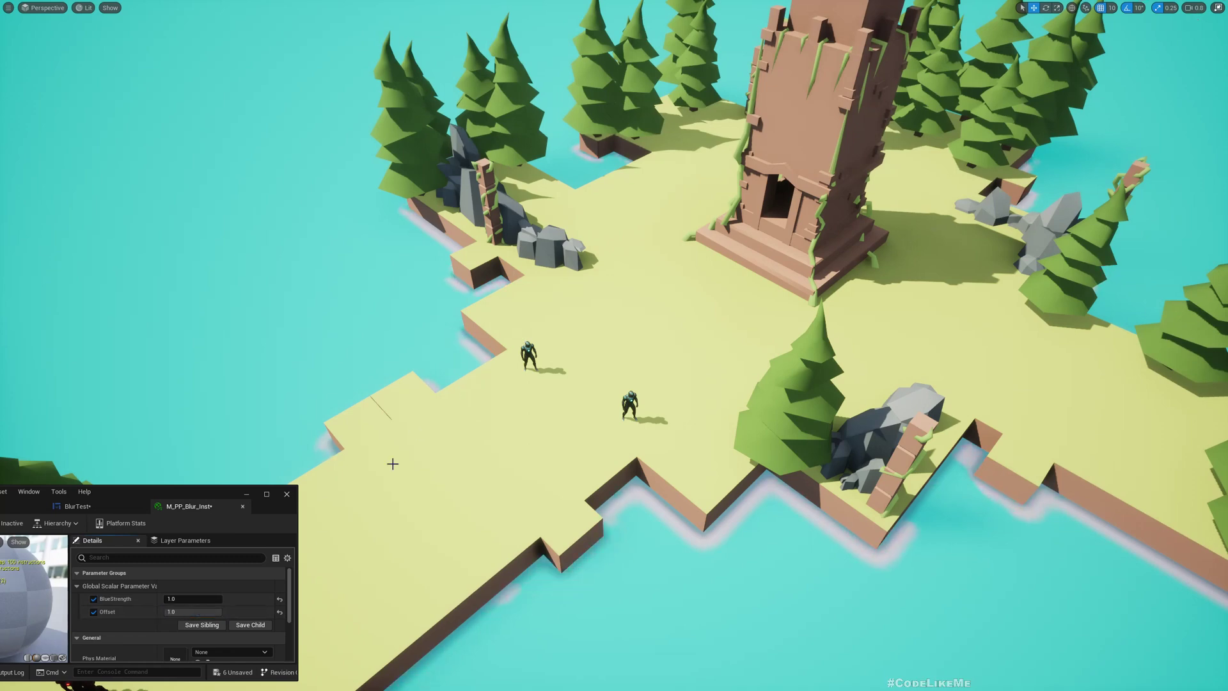
pyautogui.moveTo(195, 612)
pyautogui.mouseDown()
pyautogui.moveTo(157, 612)
pyautogui.moveTo(192, 612)
pyautogui.mouseUp()
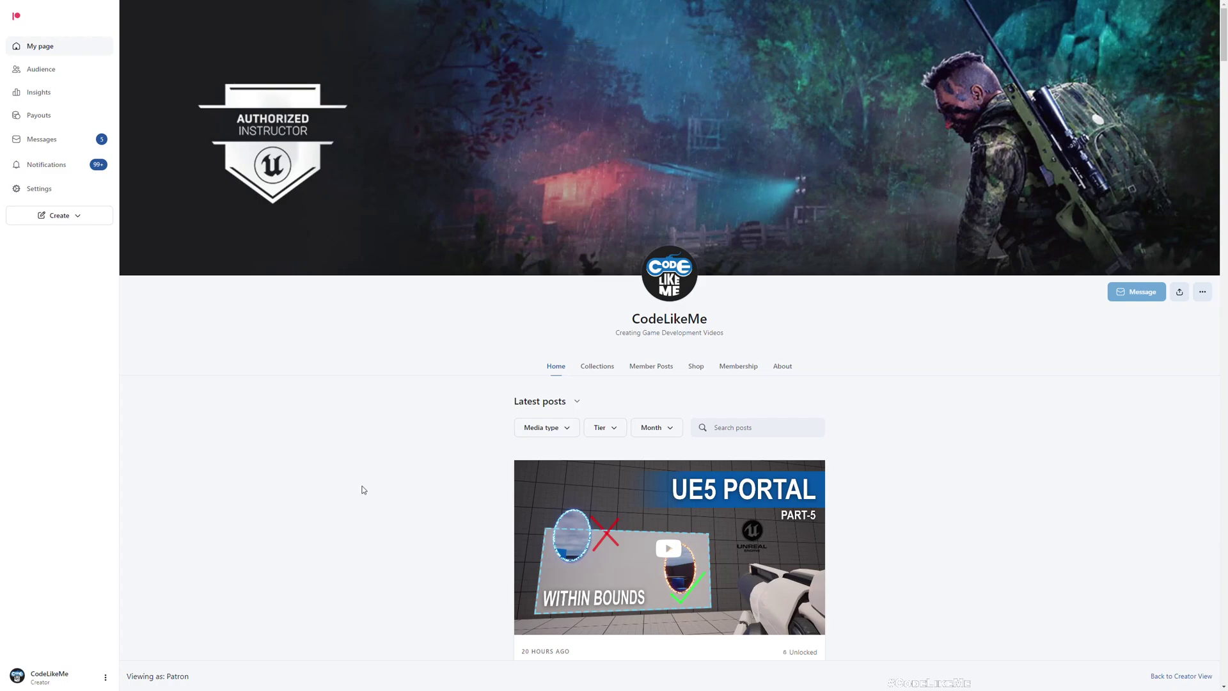
pyautogui.scroll(-10, 362, 490)
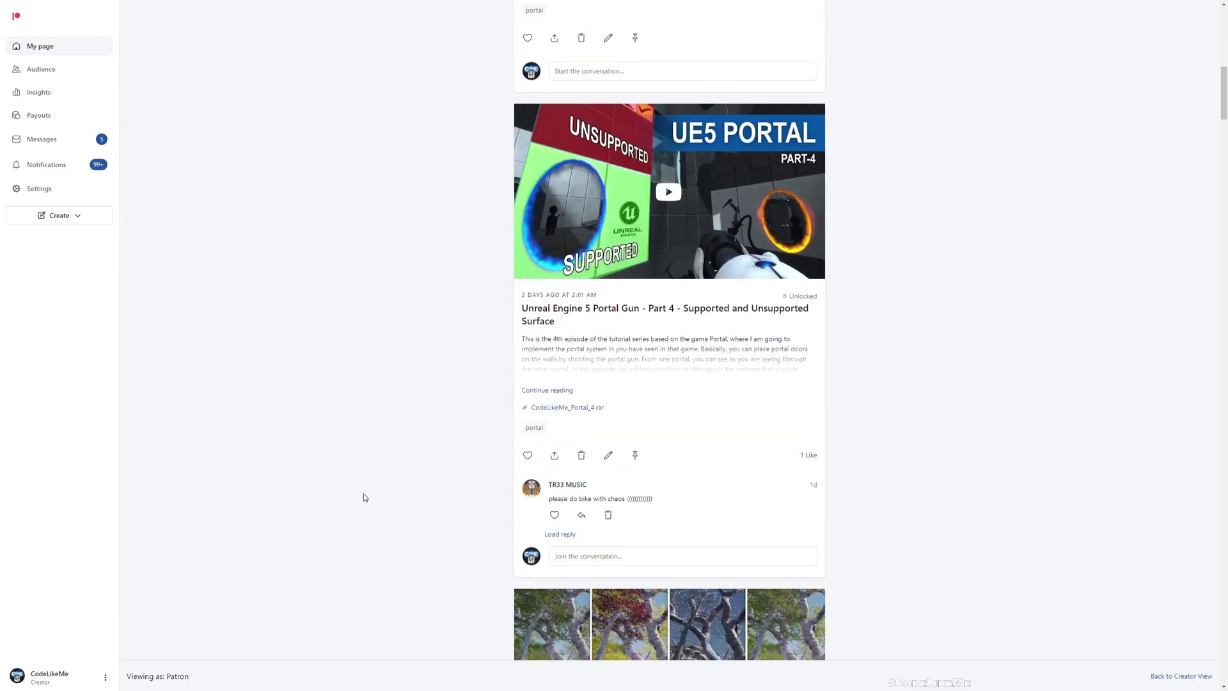
pyautogui.scroll(-9, 363, 494)
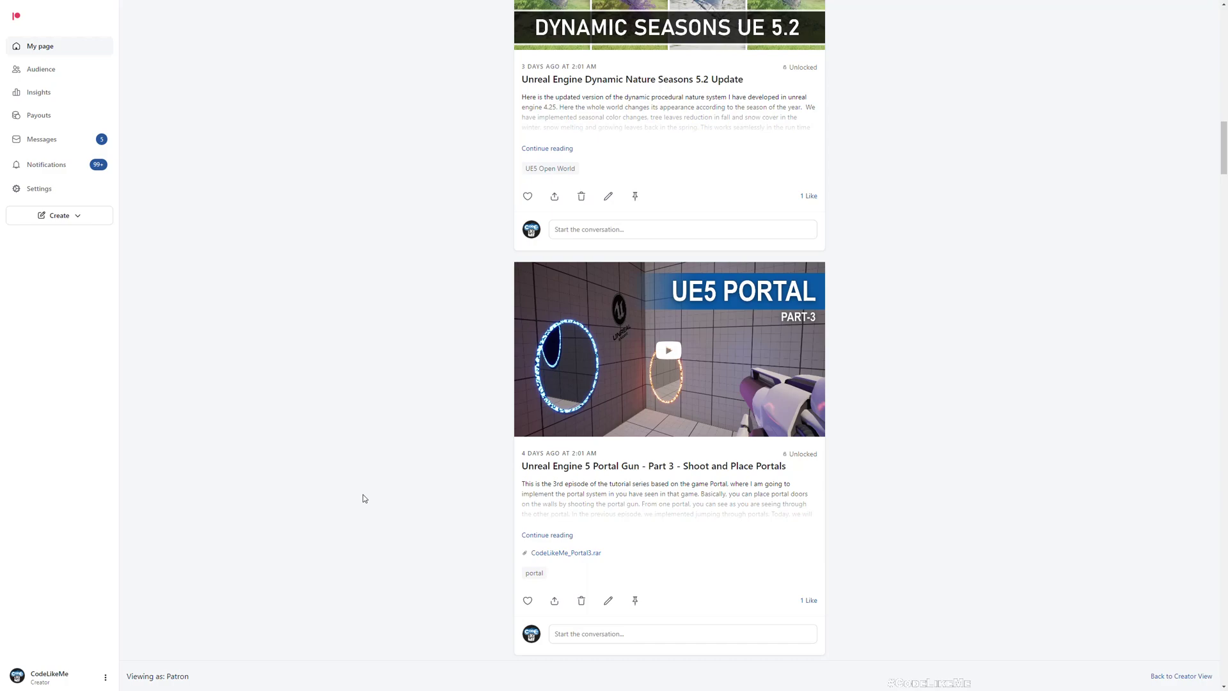
pyautogui.scroll(-11, 363, 498)
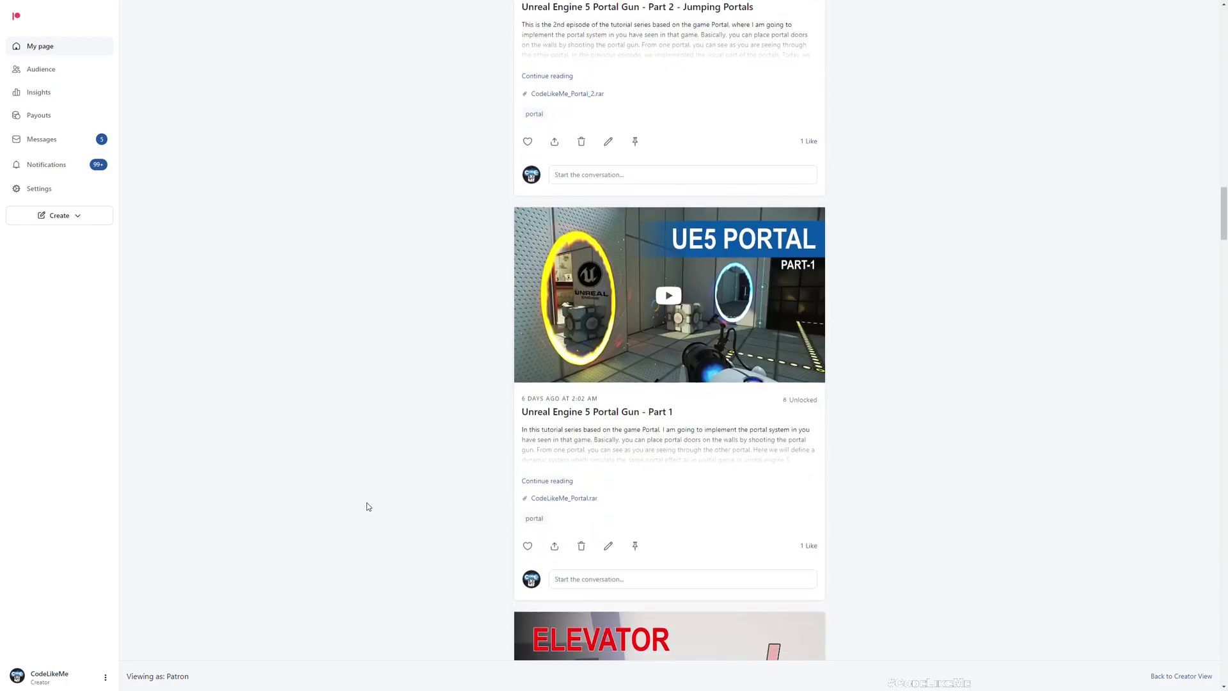
pyautogui.scroll(-11, 366, 503)
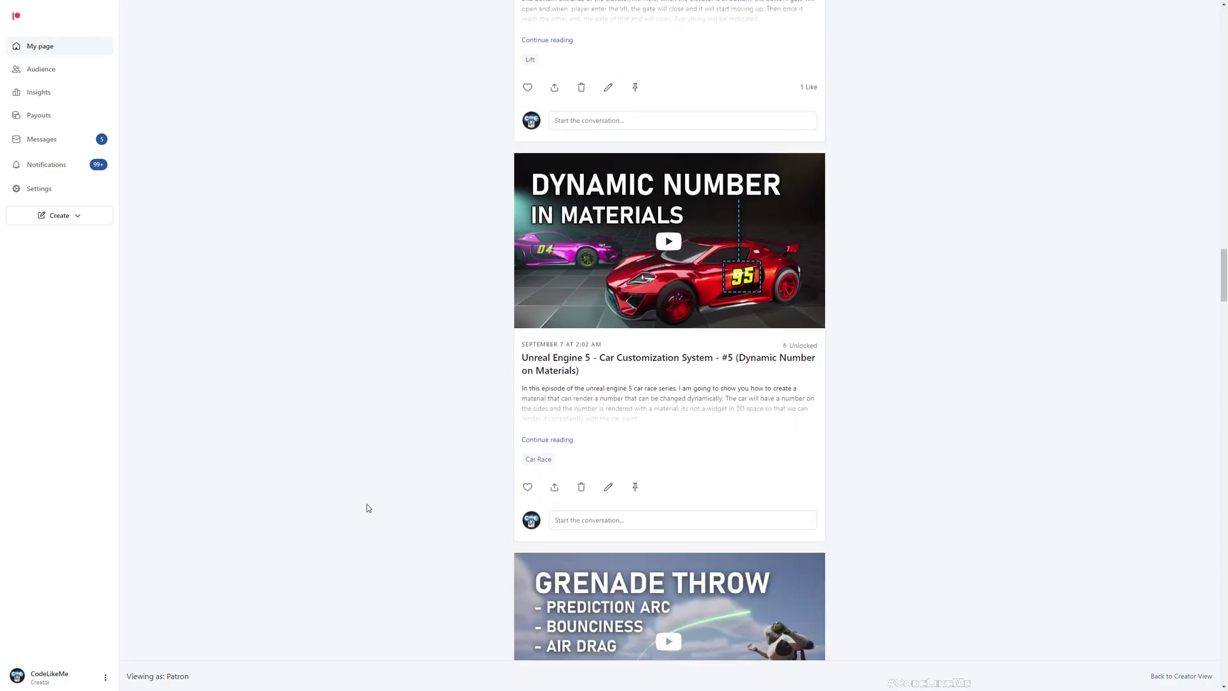
pyautogui.scroll(-3, 367, 508)
pyautogui.scroll(-13, 475, 500)
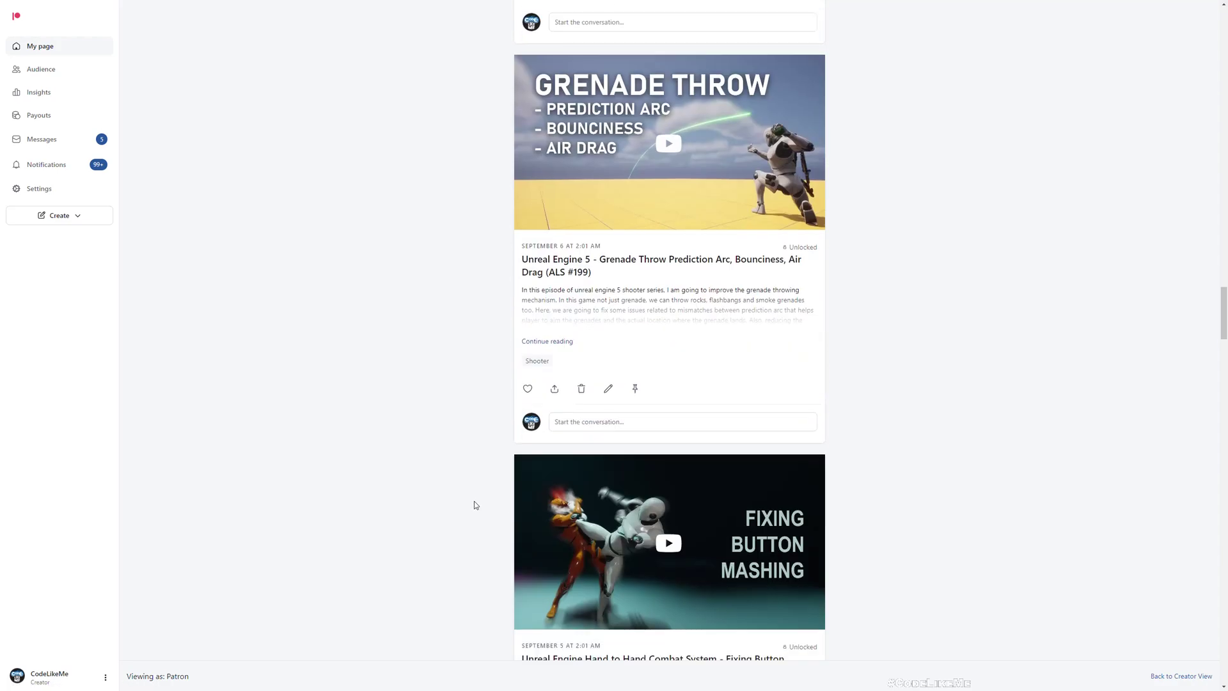
pyautogui.scroll(-3, 475, 505)
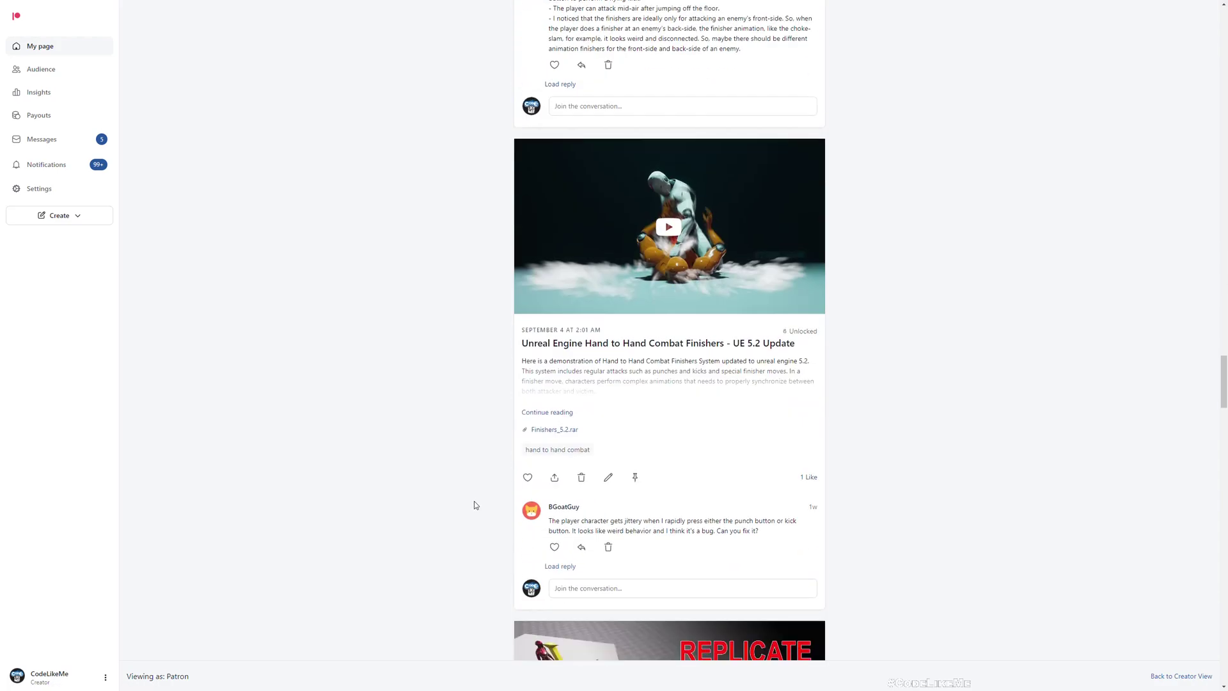
pyautogui.scroll(-10, 473, 505)
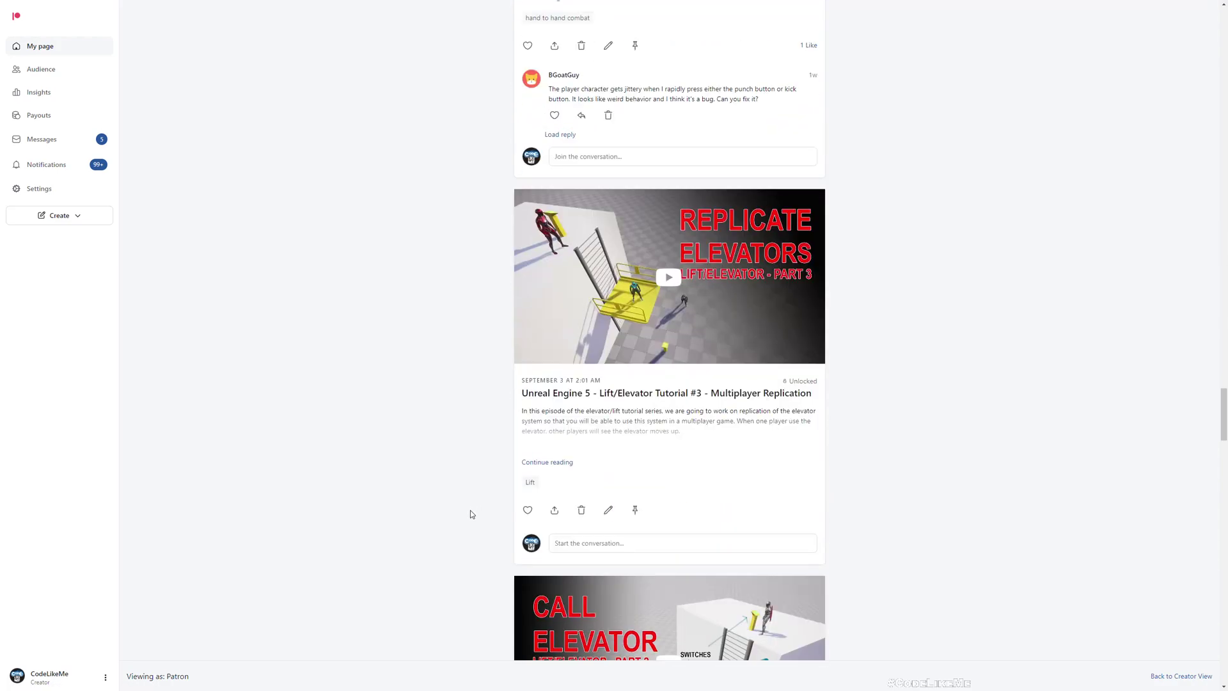
pyautogui.scroll(-1, 471, 515)
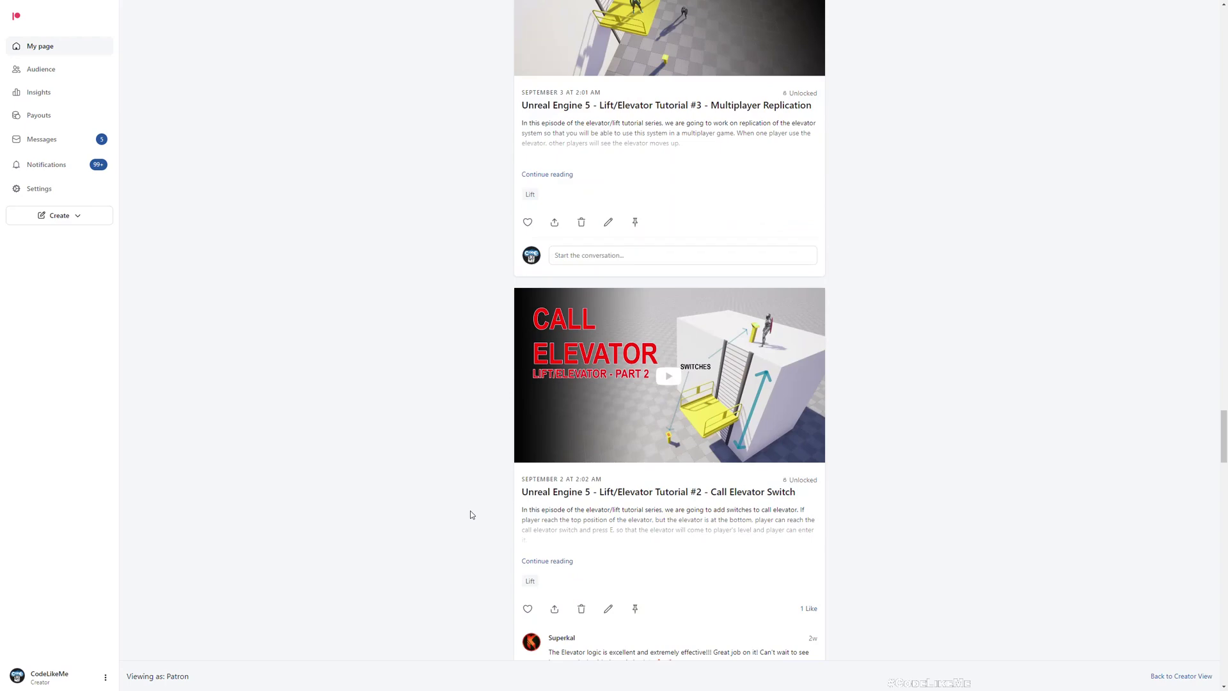
pyautogui.scroll(-9, 471, 514)
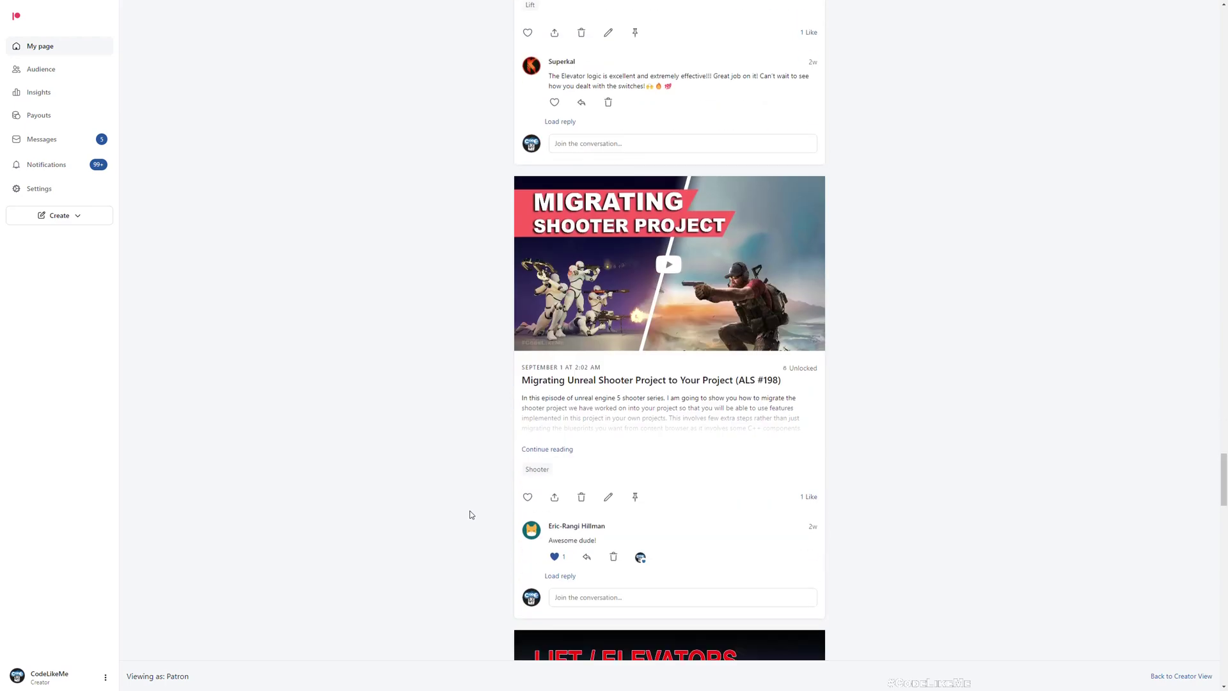
pyautogui.scroll(-16, 471, 516)
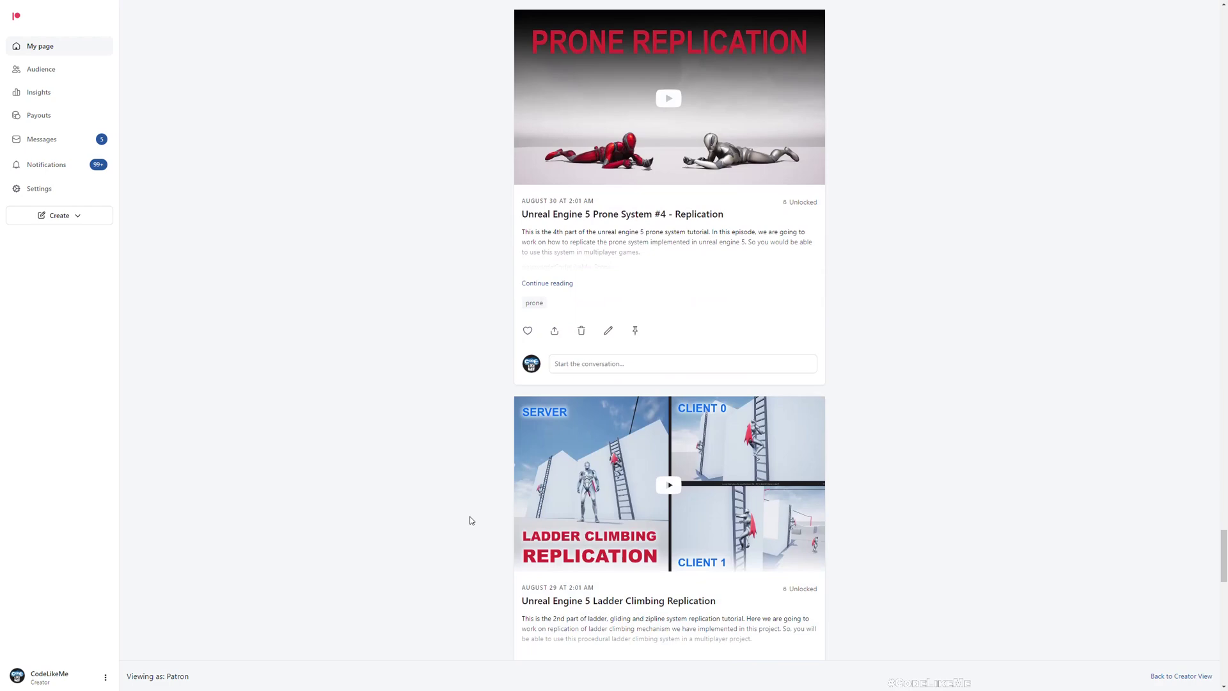
pyautogui.scroll(-15, 470, 520)
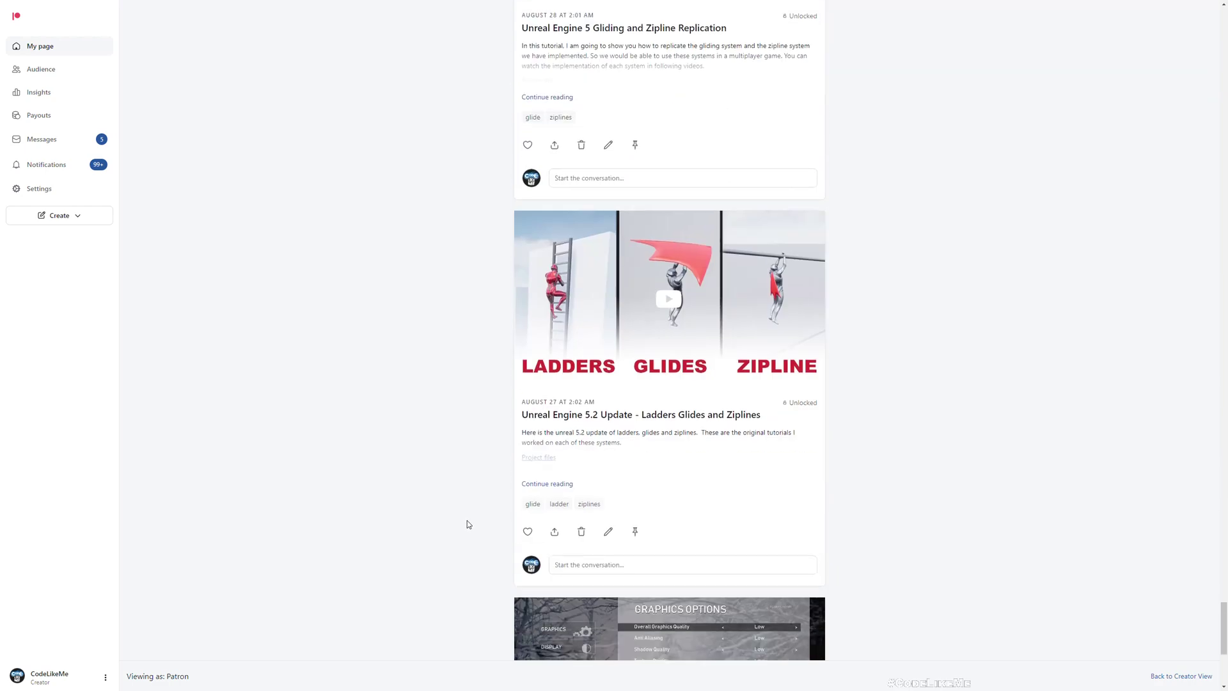
pyautogui.scroll(-6, 467, 520)
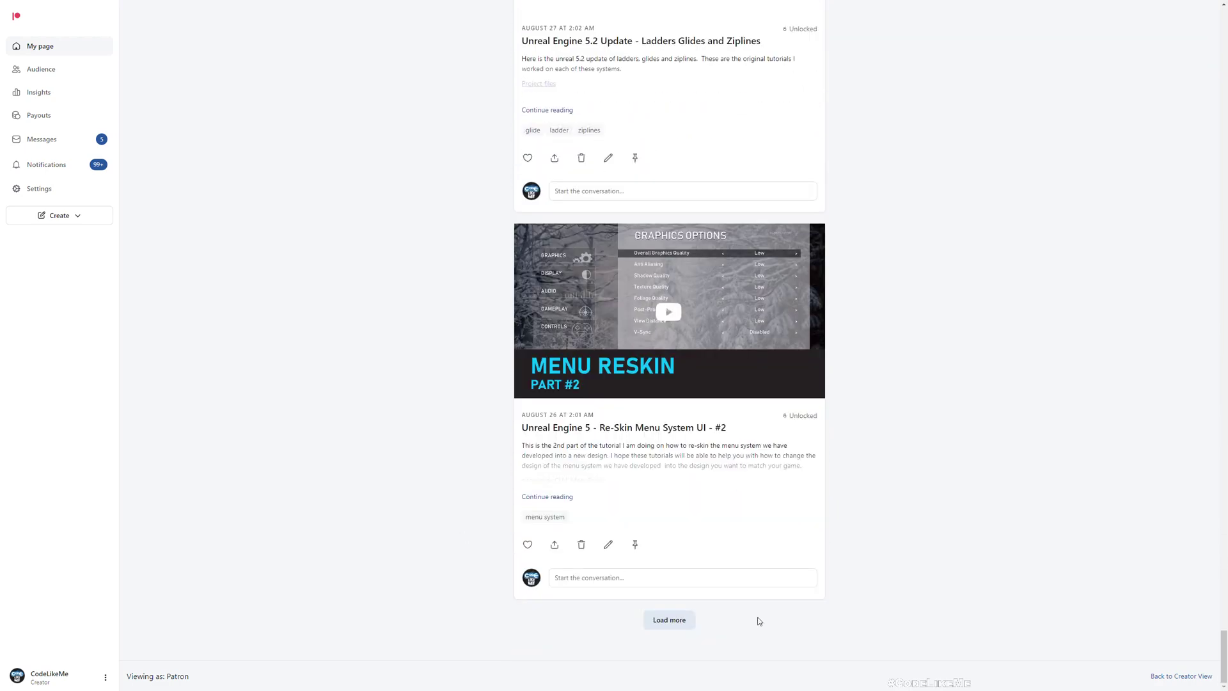
pyautogui.scroll(10, 885, 614)
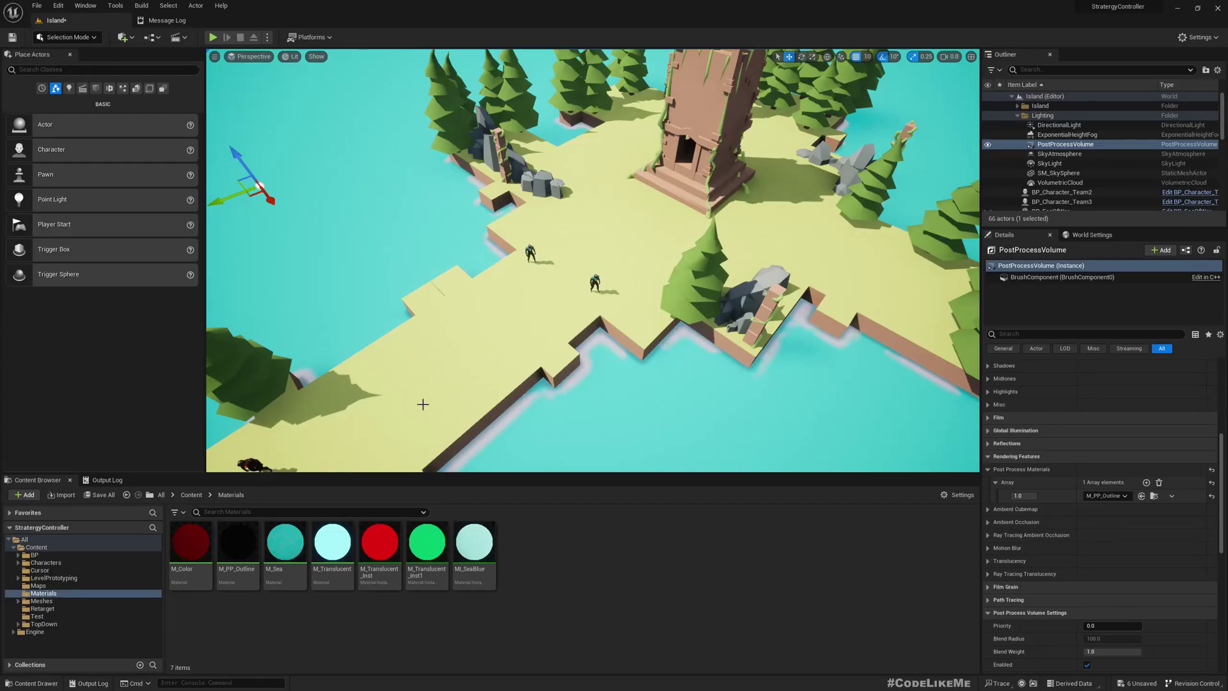
# Create a folder named PPMats inside Materials and open it
pyautogui.rightClick(569, 572)
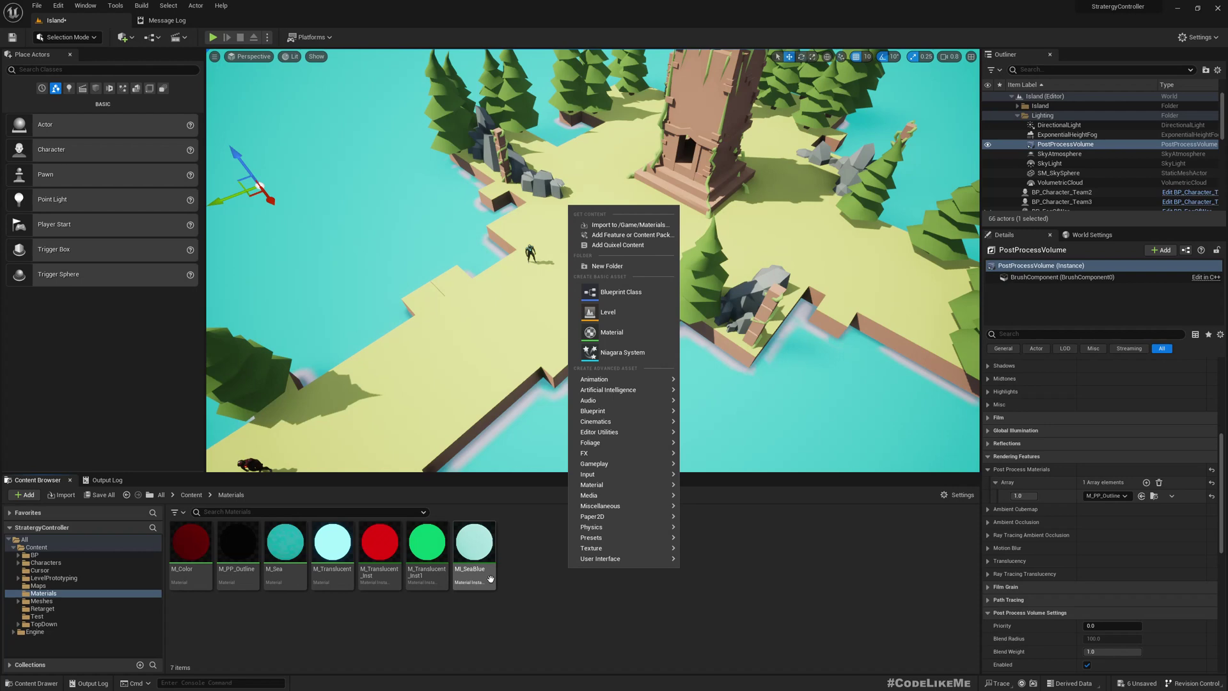
pyautogui.click(614, 266)
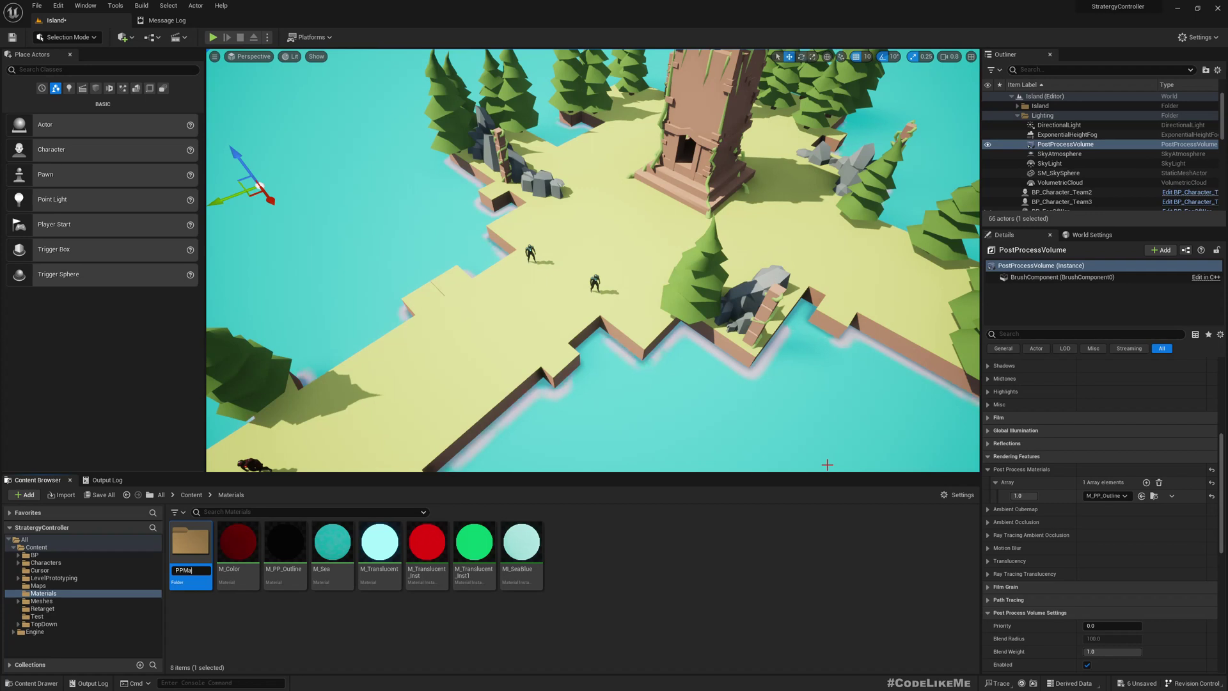
pyautogui.write('PPMats')
pyautogui.press('Return')
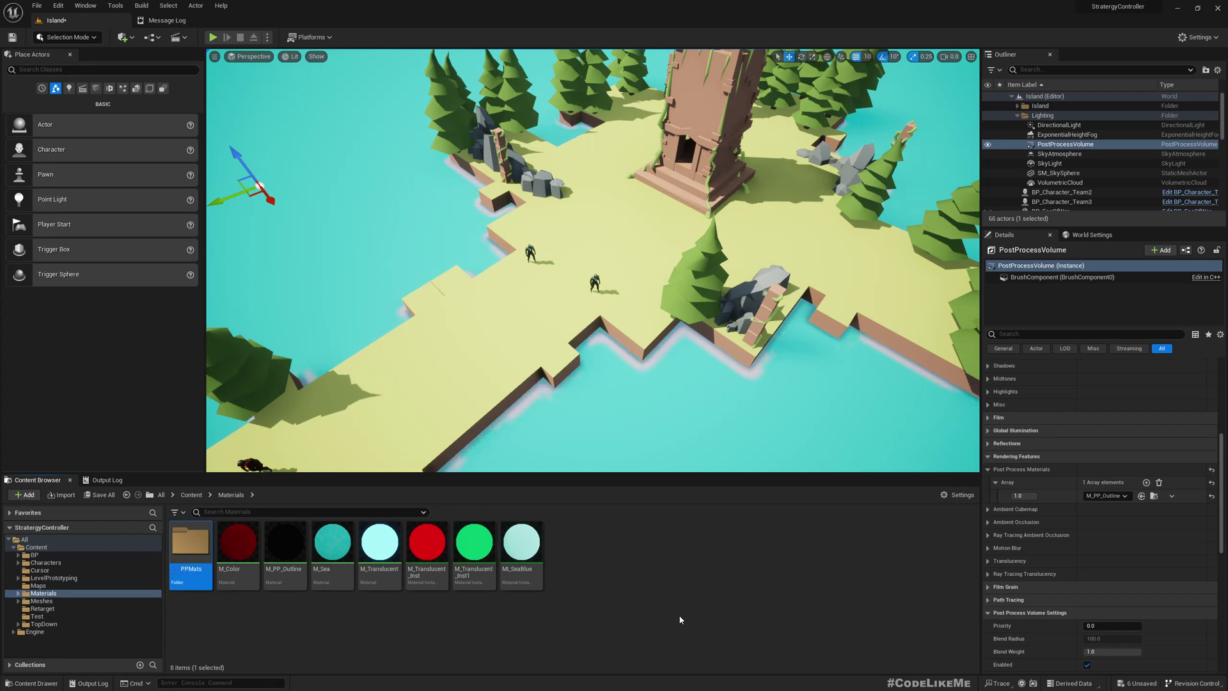
pyautogui.doubleClick(191, 544)
# Create a material named M_PP_Blur in PPMats and dock its editor in the main window
pyautogui.rightClick(236, 561)
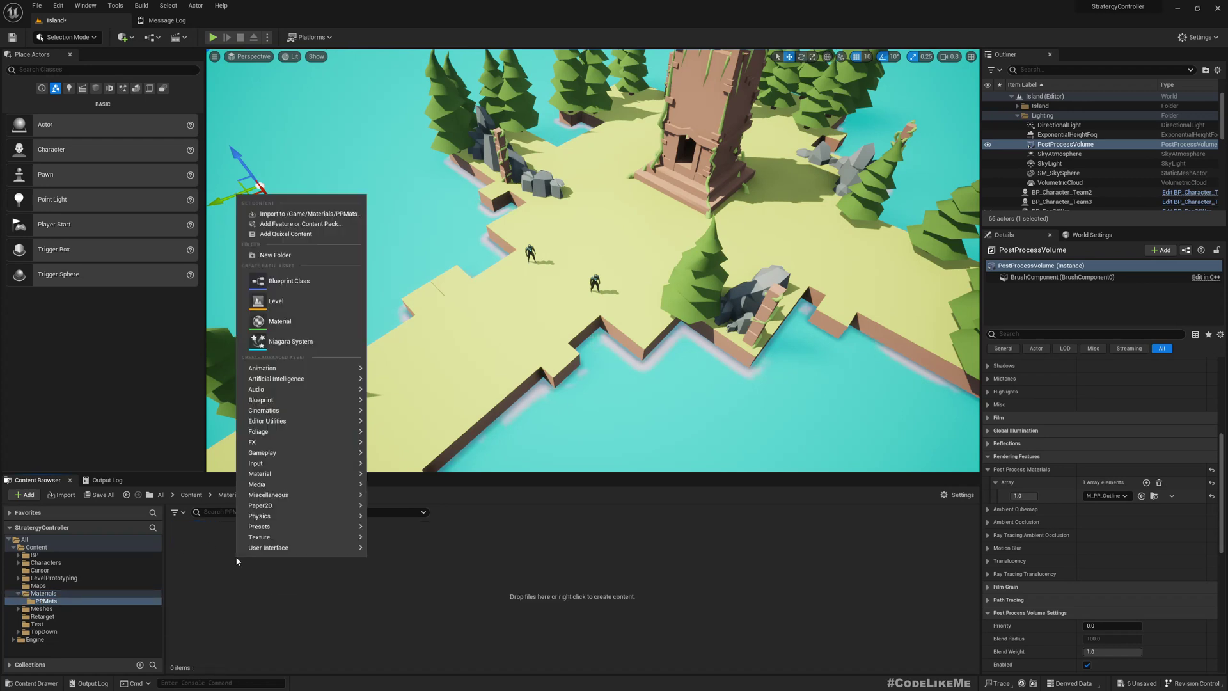
pyautogui.click(280, 321)
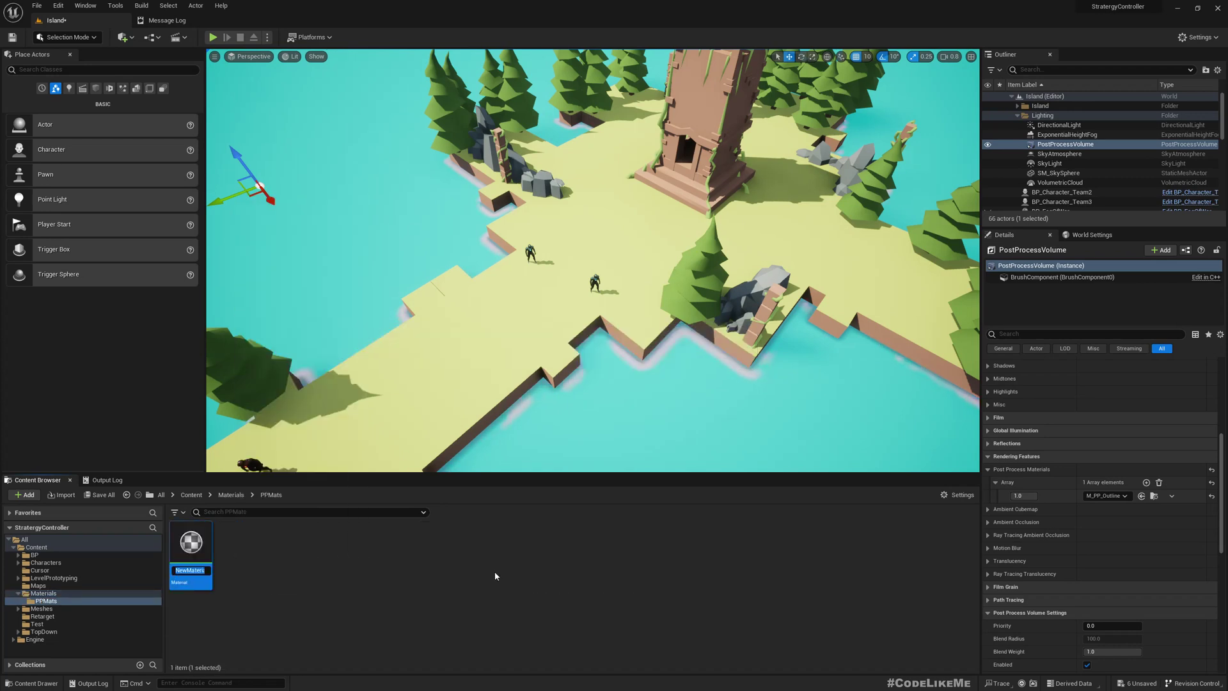
pyautogui.write('M_PP_Blur')
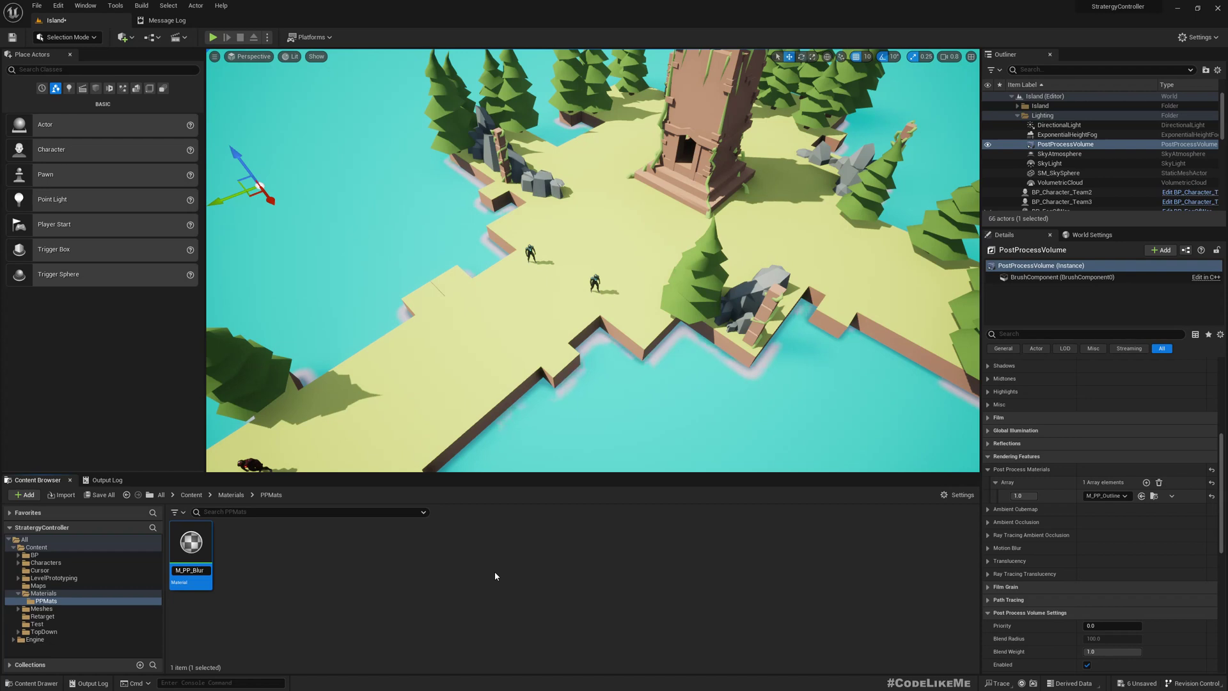
pyautogui.press('Return')
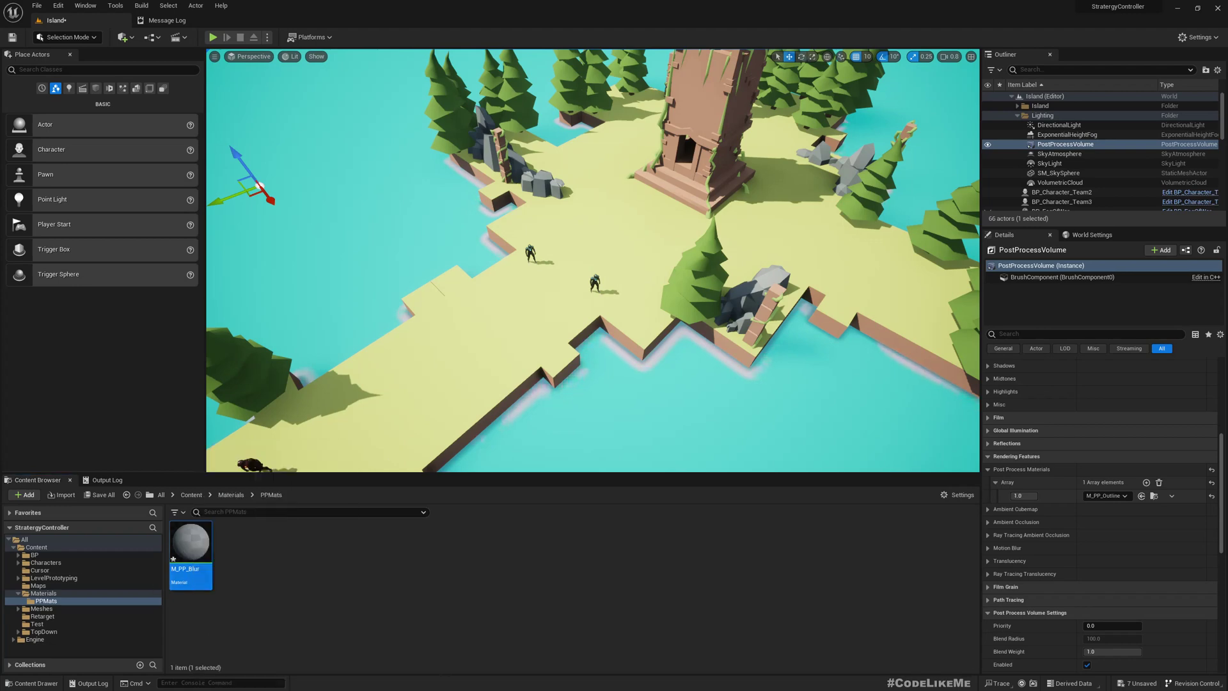
pyautogui.moveTo(1227, 19); pyautogui.dragTo(553, 22)
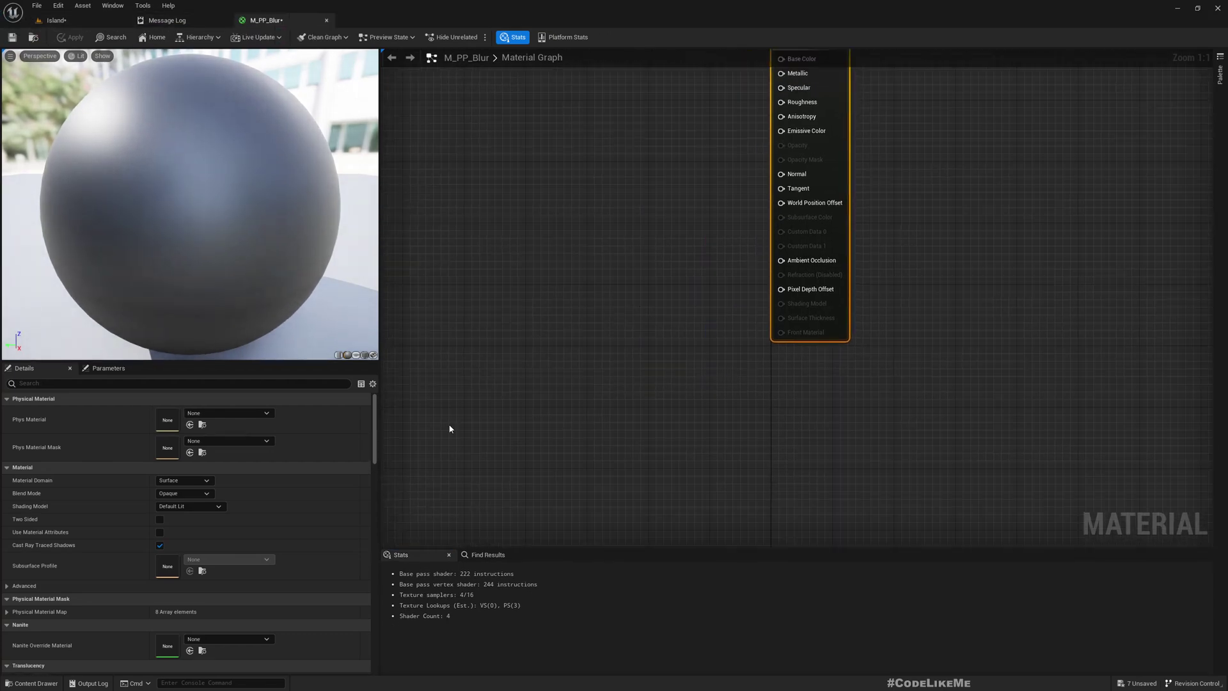
# Change M_PP_Blur's Material Domain from the Details list to Post Process and recentre the output node
pyautogui.scroll(-2, 239, 535)
pyautogui.click(174, 435)
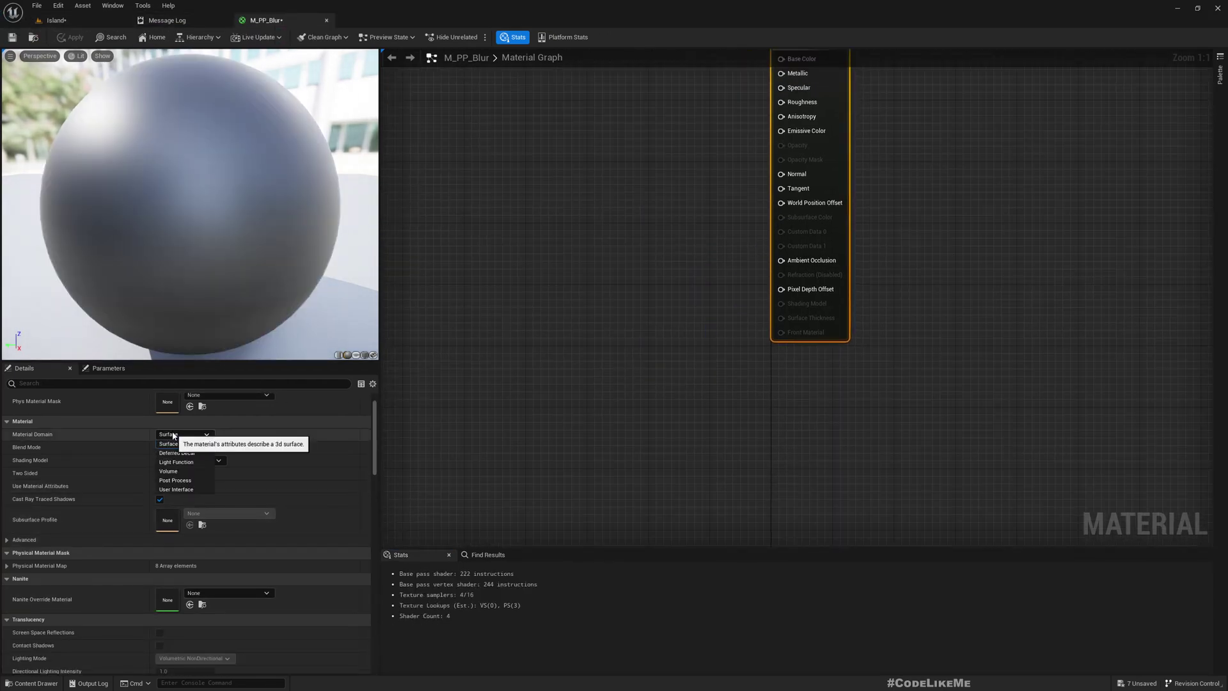
pyautogui.click(176, 480)
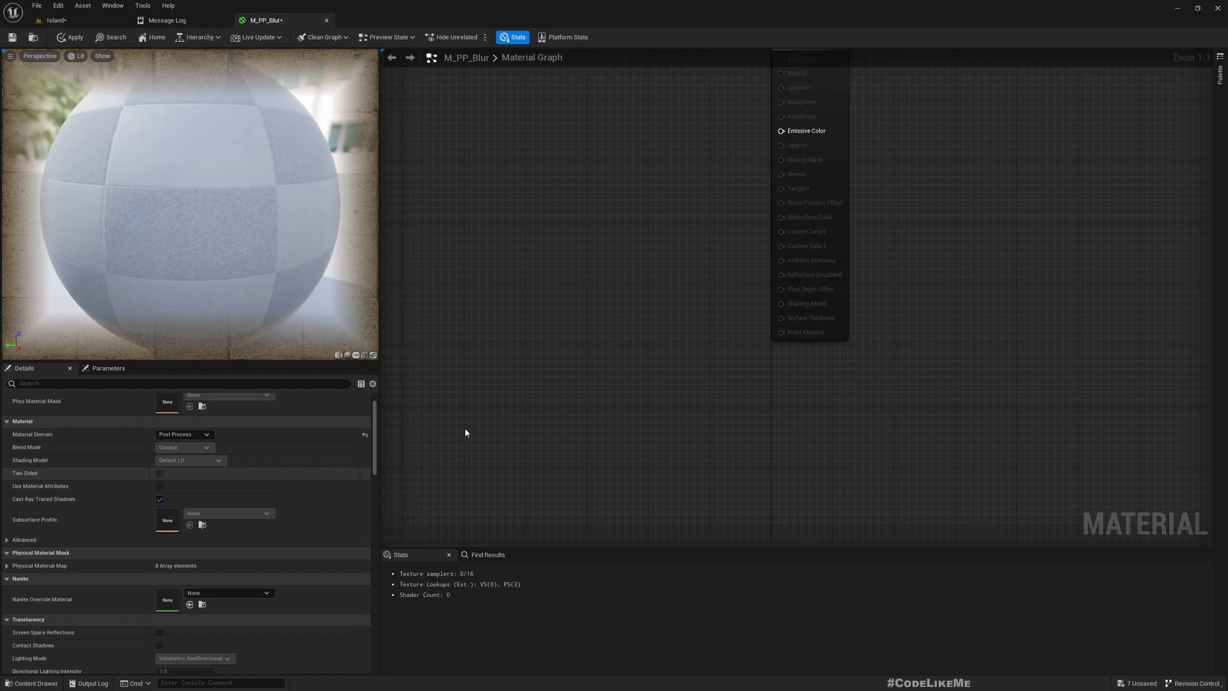
pyautogui.moveTo(676, 320); pyautogui.dragTo(699, 502, button='right')
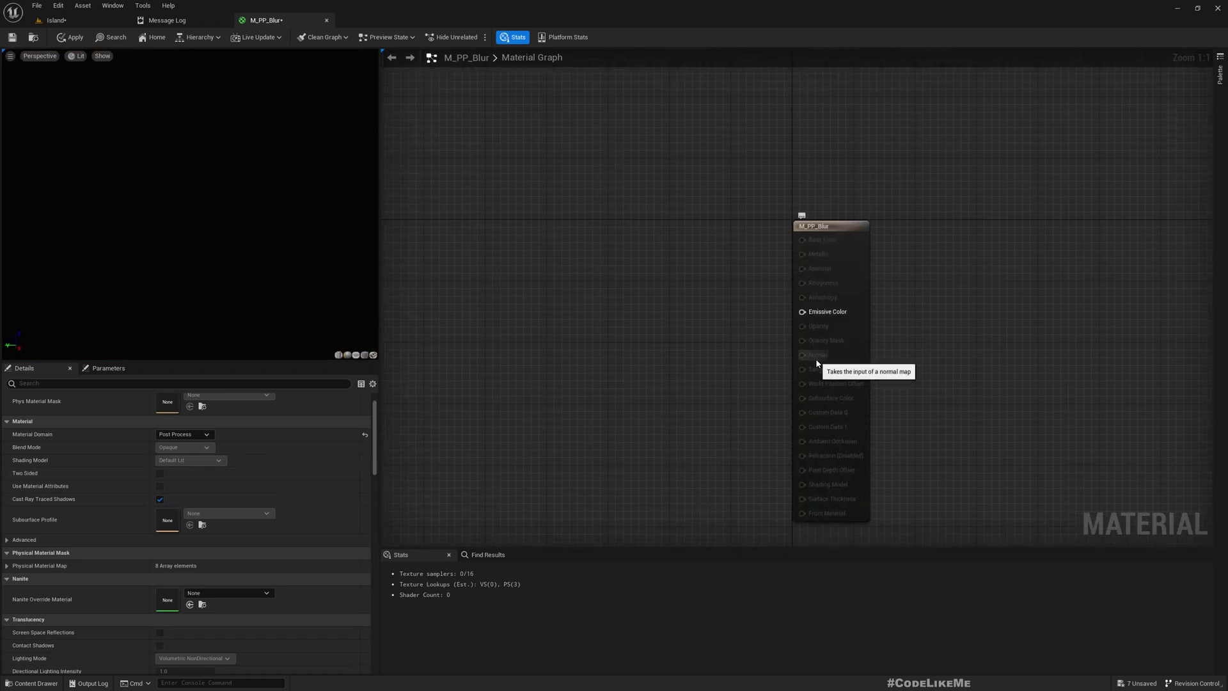
pyautogui.scroll(1, 185, 537)
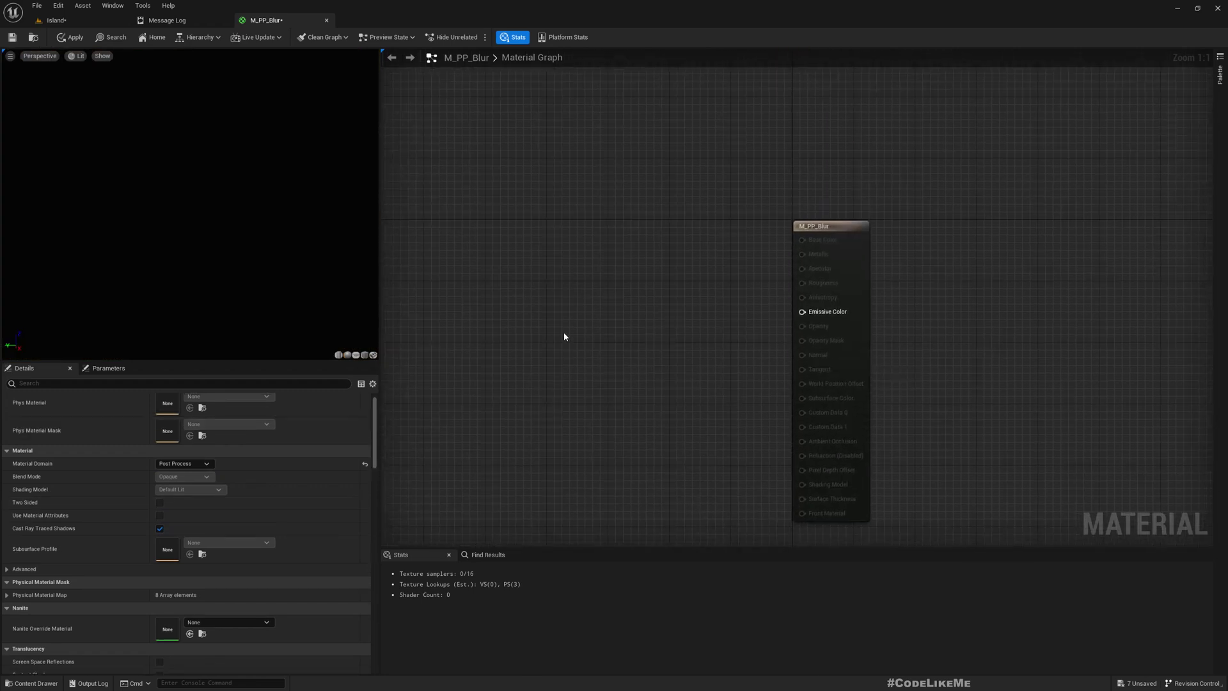
# Add a SceneTexture node reading PostProcessInput0 and wire its Color to Emissive Color
pyautogui.moveTo(564, 336); pyautogui.dragTo(638, 332, button='right')
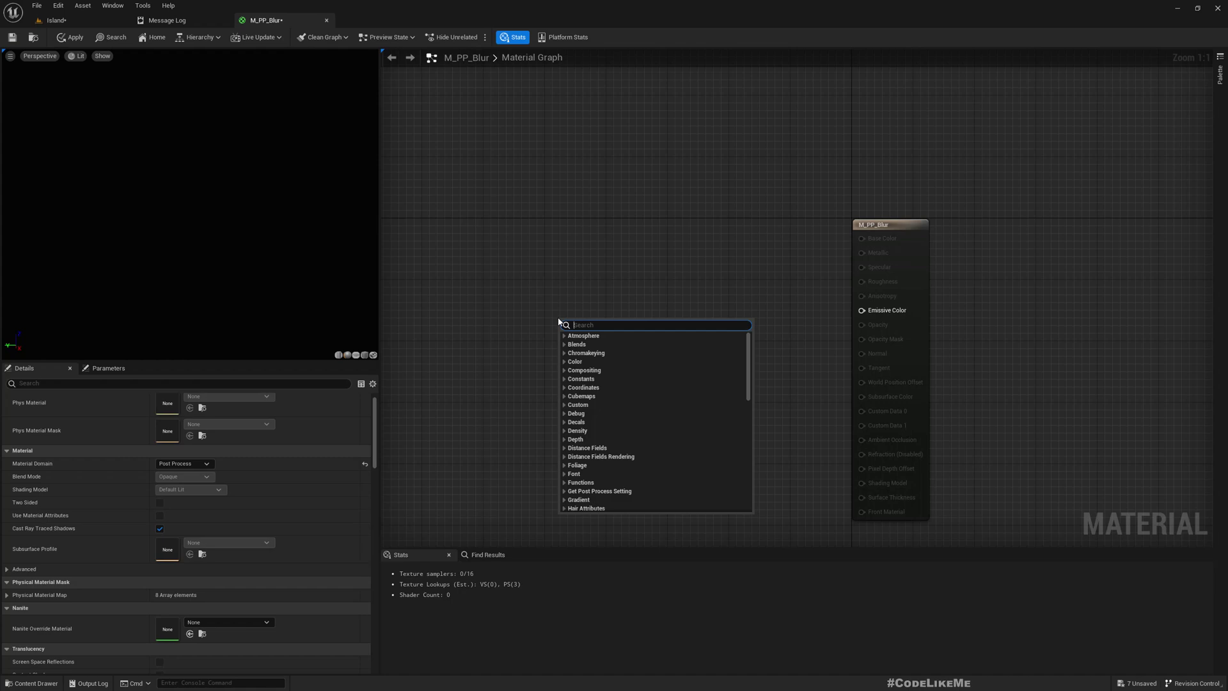
pyautogui.write('scenete')
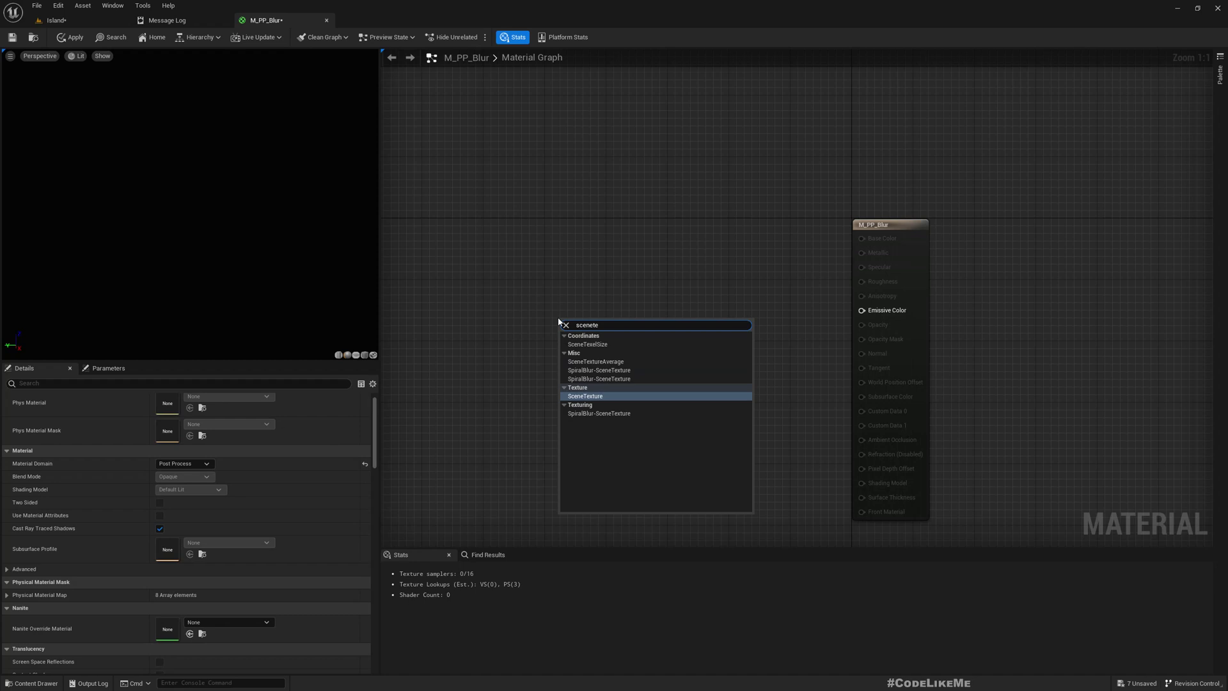
pyautogui.press('Return')
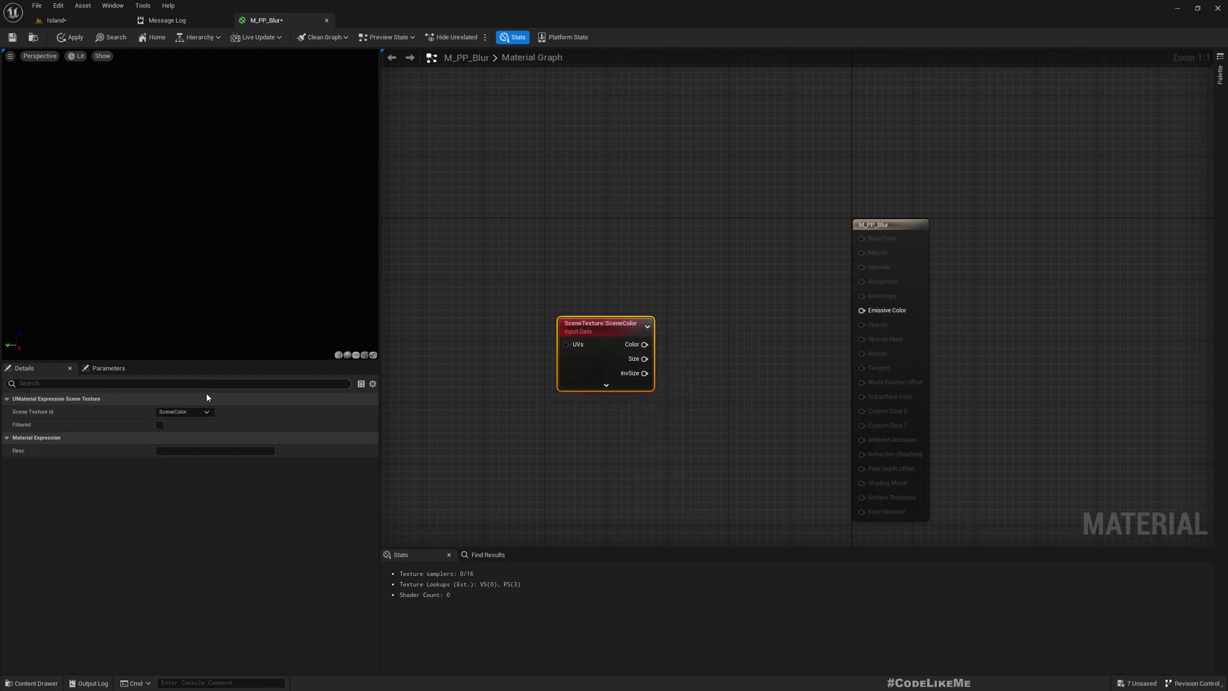
pyautogui.click(185, 411)
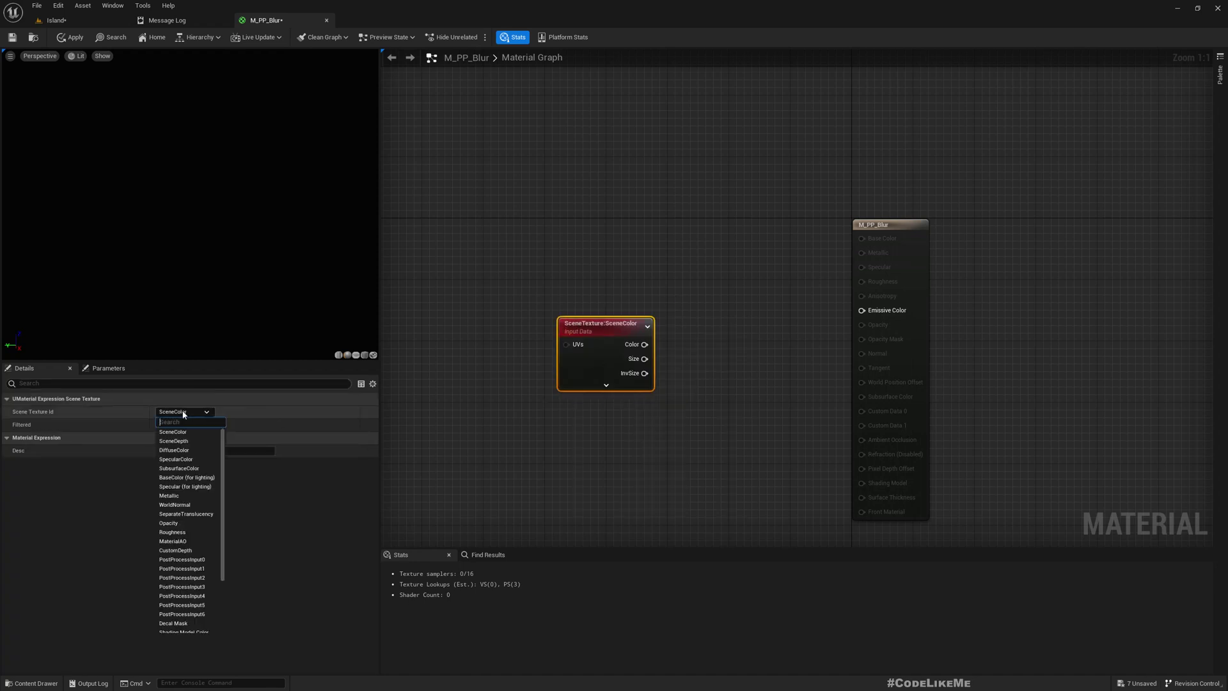
pyautogui.click(182, 558)
pyautogui.moveTo(616, 332); pyautogui.dragTo(884, 310)
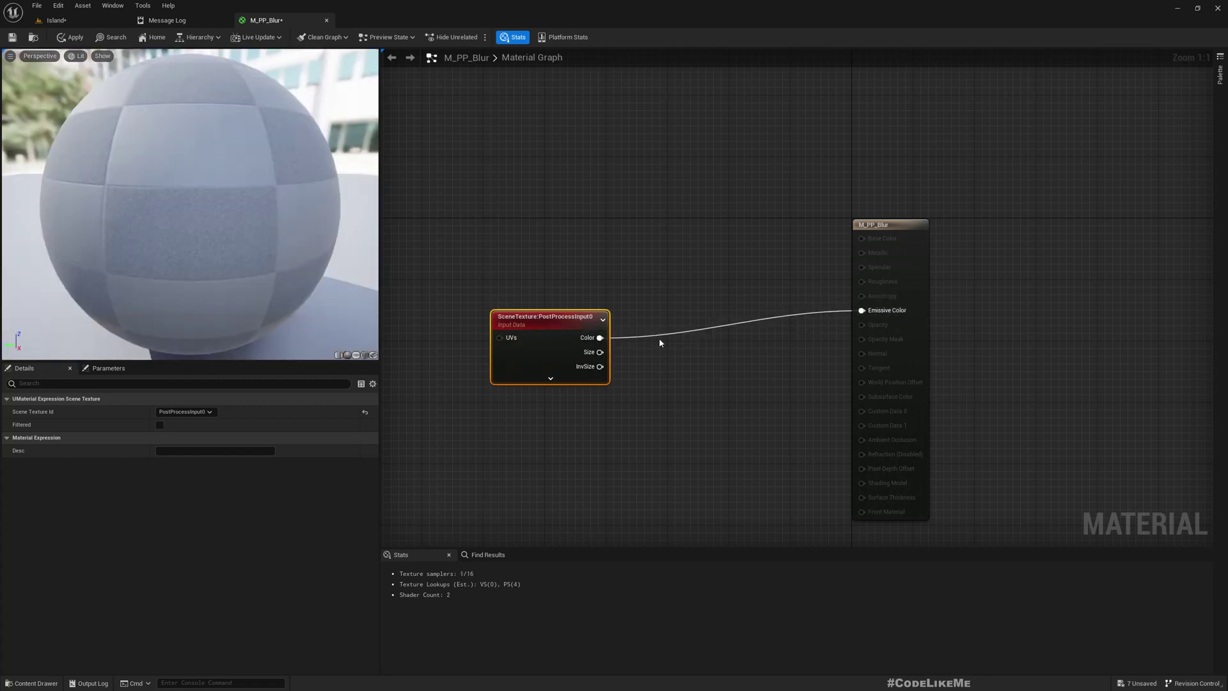
pyautogui.moveTo(530, 326); pyautogui.dragTo(530, 310)
# Orbit and zoom the material preview to inspect the sphere
pyautogui.scroll(-5, 215, 248)
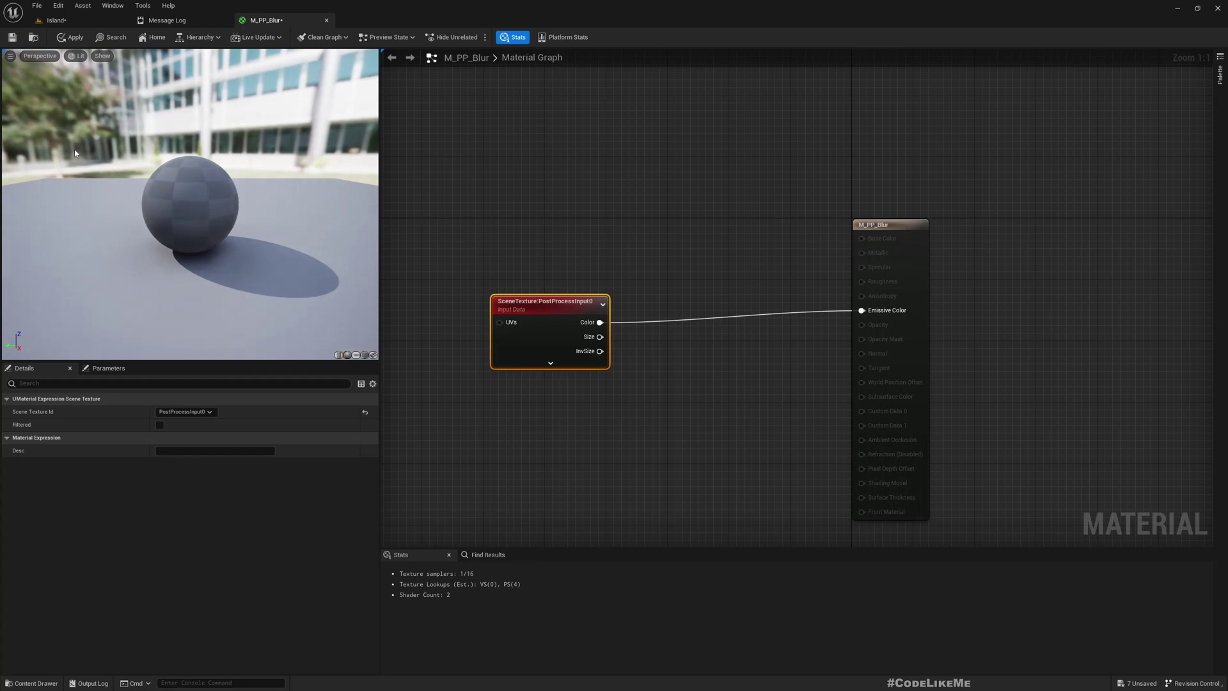
pyautogui.moveTo(215, 248); pyautogui.dragTo(253, 247)
pyautogui.moveTo(215, 248); pyautogui.dragTo(215, 236, button='right')
pyautogui.moveTo(152, 174); pyautogui.dragTo(153, 162, button='right')
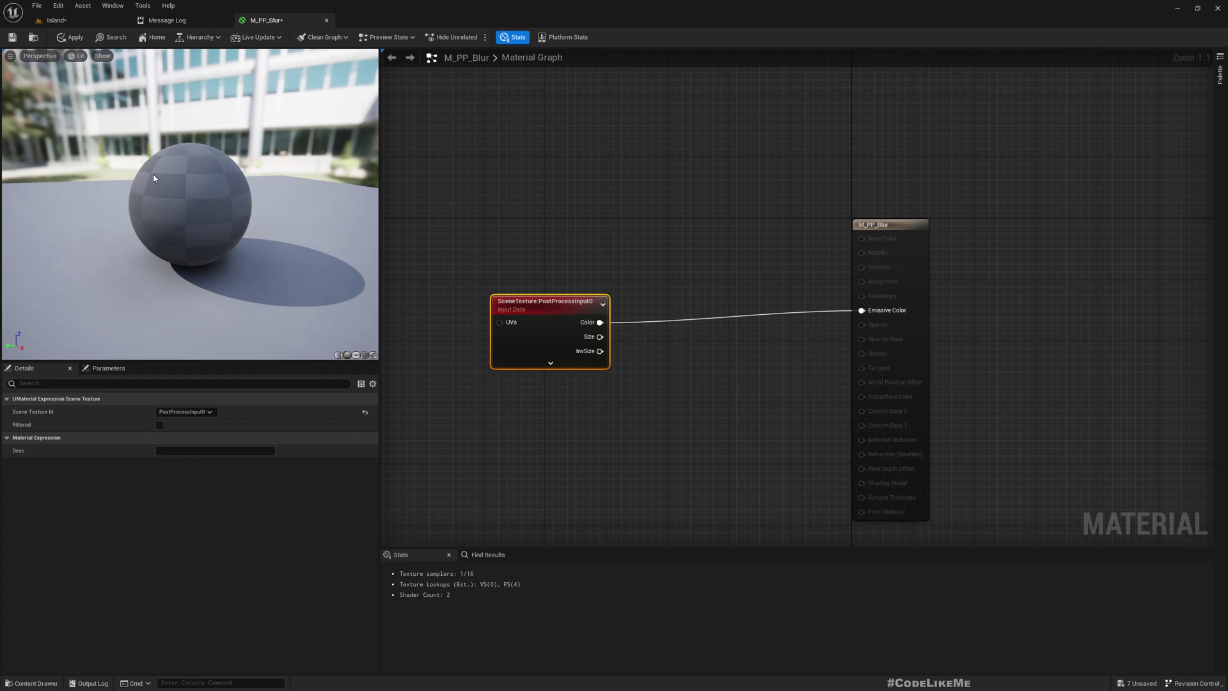
# Add an empty Custom node to the M_PP_Blur graph and select its Code field
pyautogui.moveTo(654, 390); pyautogui.dragTo(622, 347, button='right')
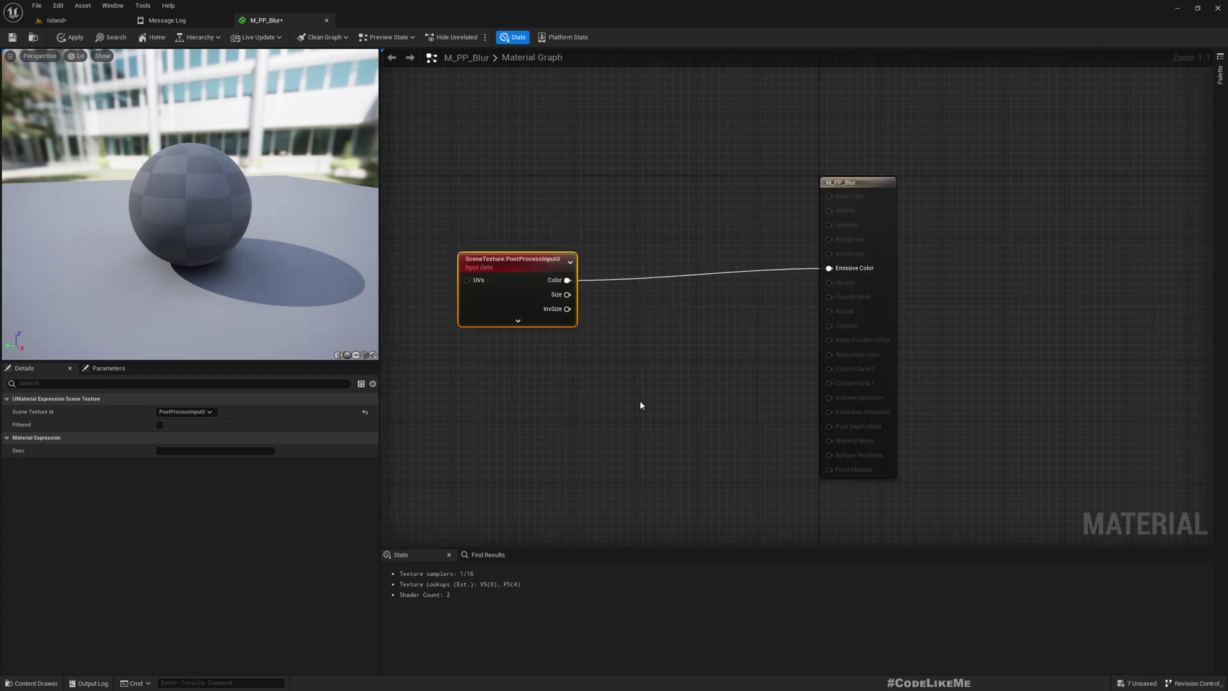
pyautogui.moveTo(639, 400); pyautogui.dragTo(635, 364, button='right')
pyautogui.moveTo(874, 165); pyautogui.dragTo(927, 172)
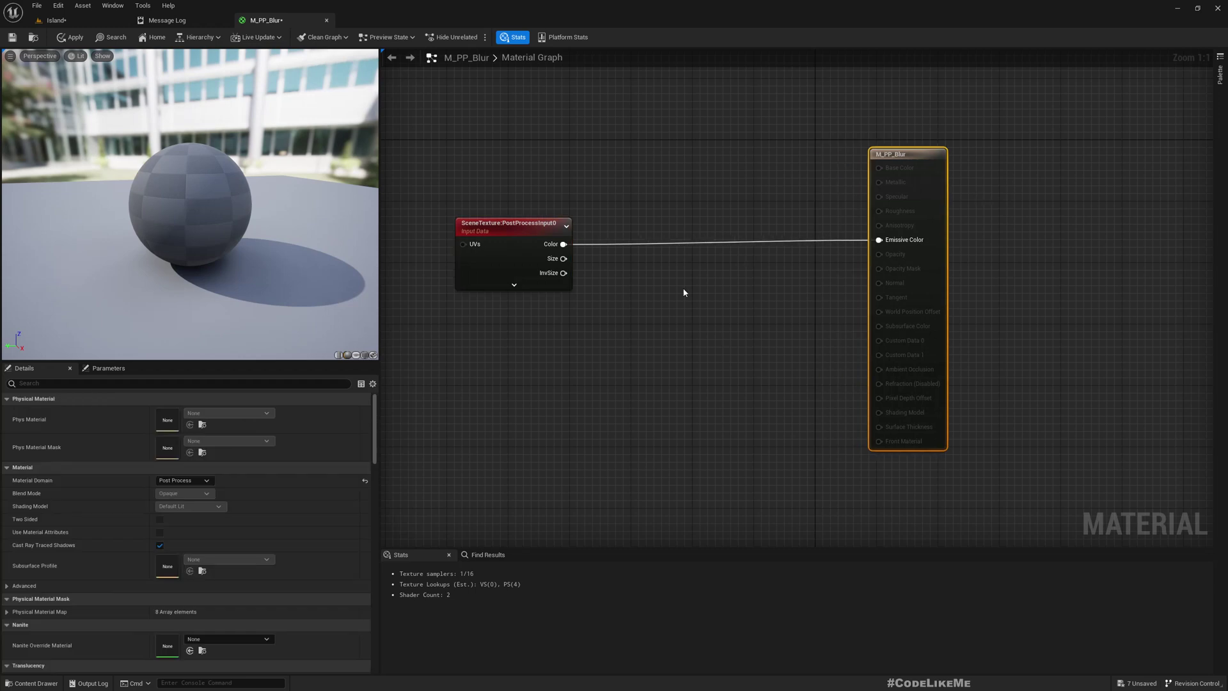
pyautogui.rightClick(679, 328)
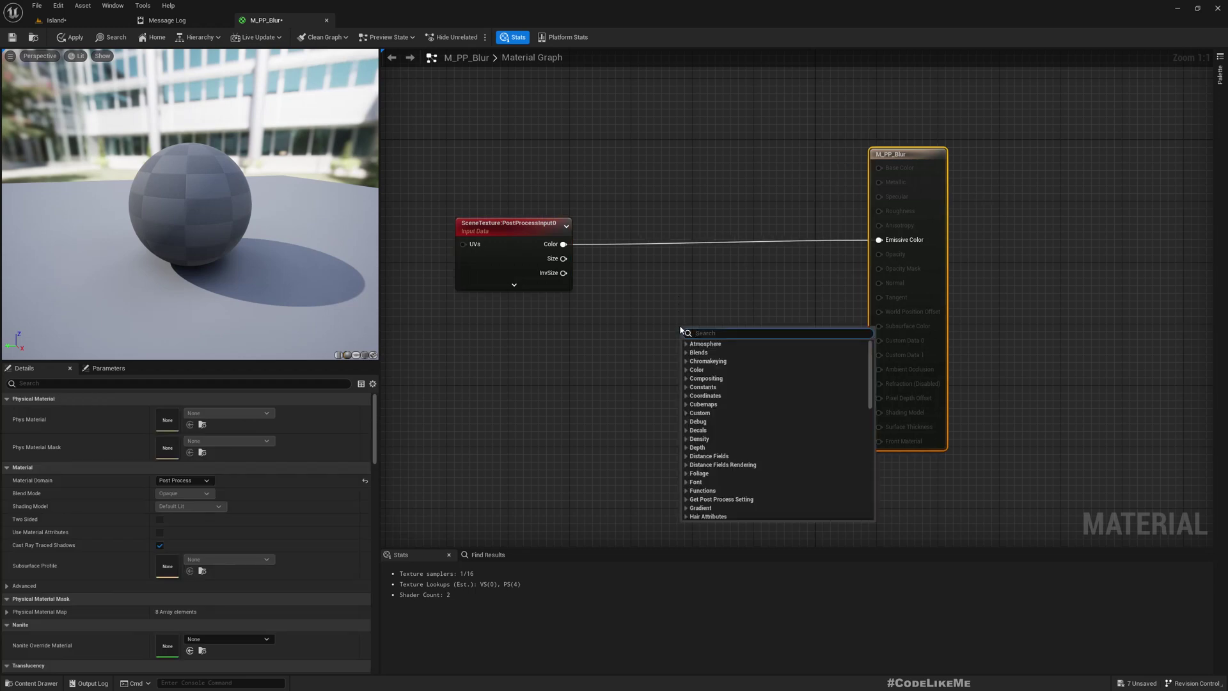
pyautogui.write('custom')
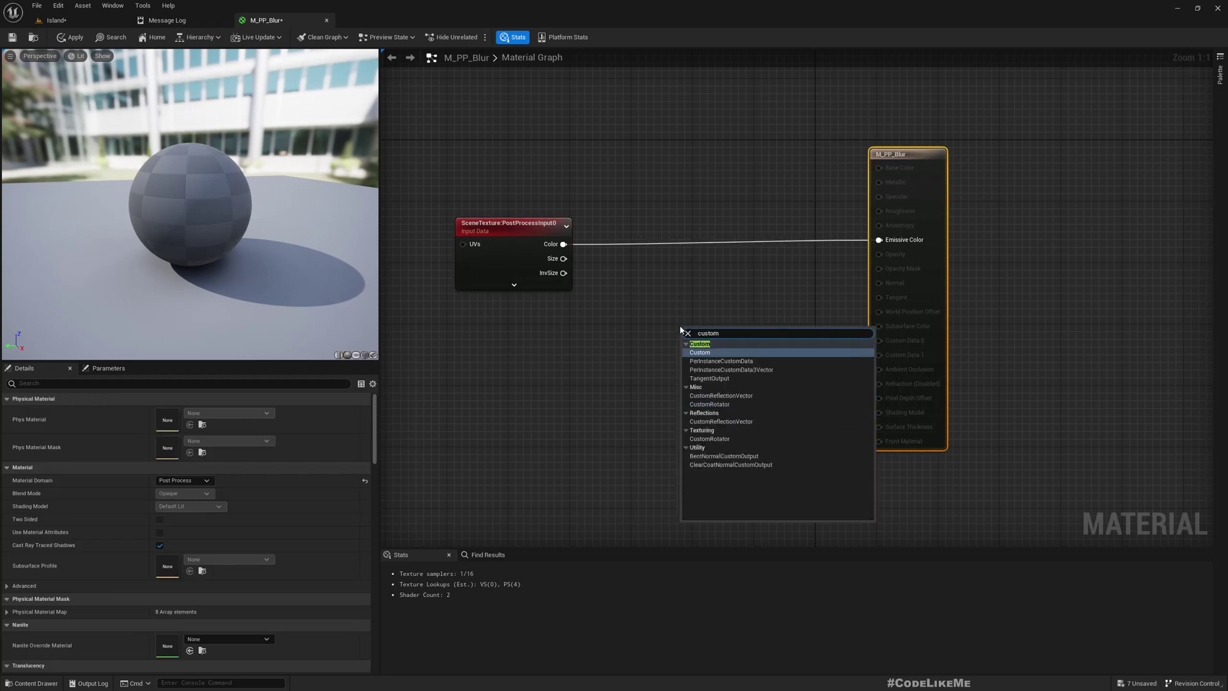
pyautogui.press('Return')
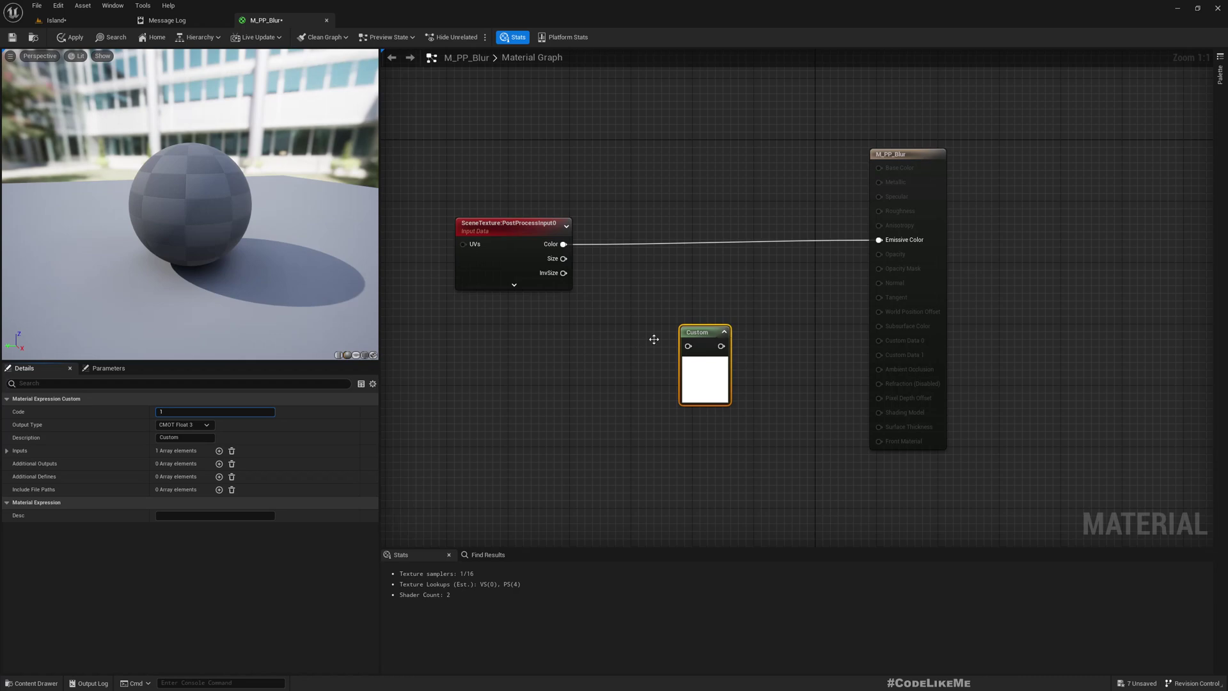
pyautogui.click(200, 412)
# On the blueprintUE Gaussian Blur page, browse the shared graph and select its Custom node
pyautogui.hotkey('alt', 'Tab')
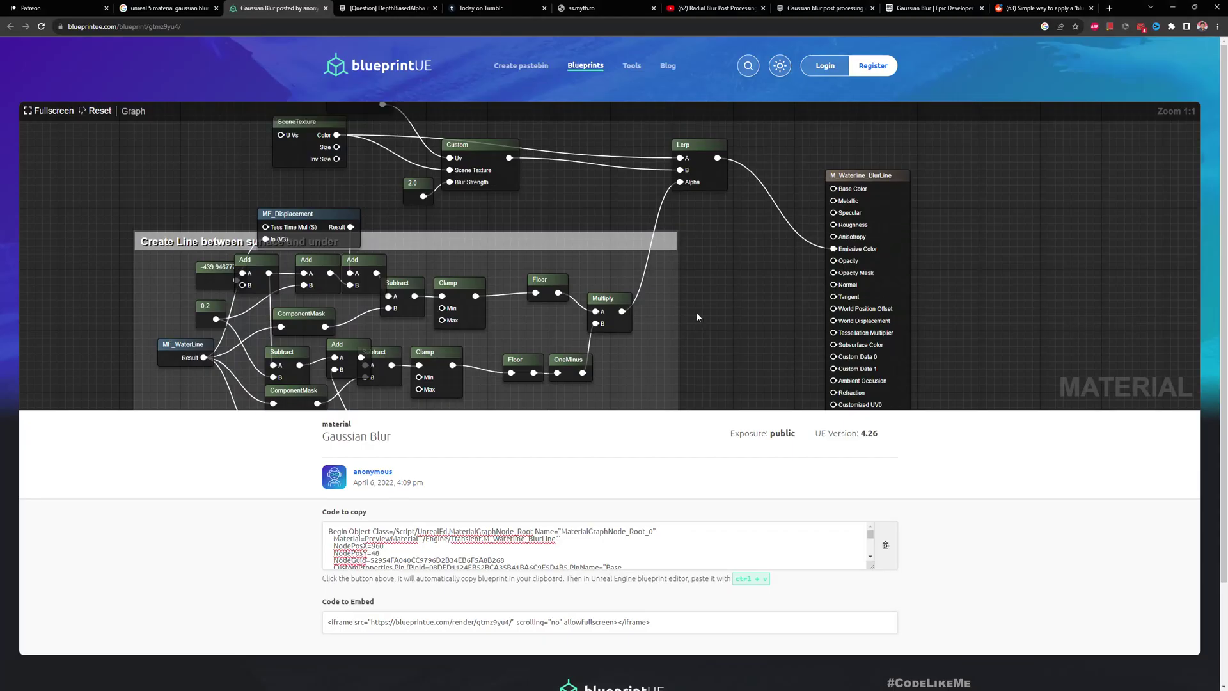
pyautogui.moveTo(697, 317); pyautogui.dragTo(693, 379, button='right')
pyautogui.scroll(2, 644, 276)
pyautogui.scroll(-2, 496, 224)
pyautogui.scroll(1, 496, 228)
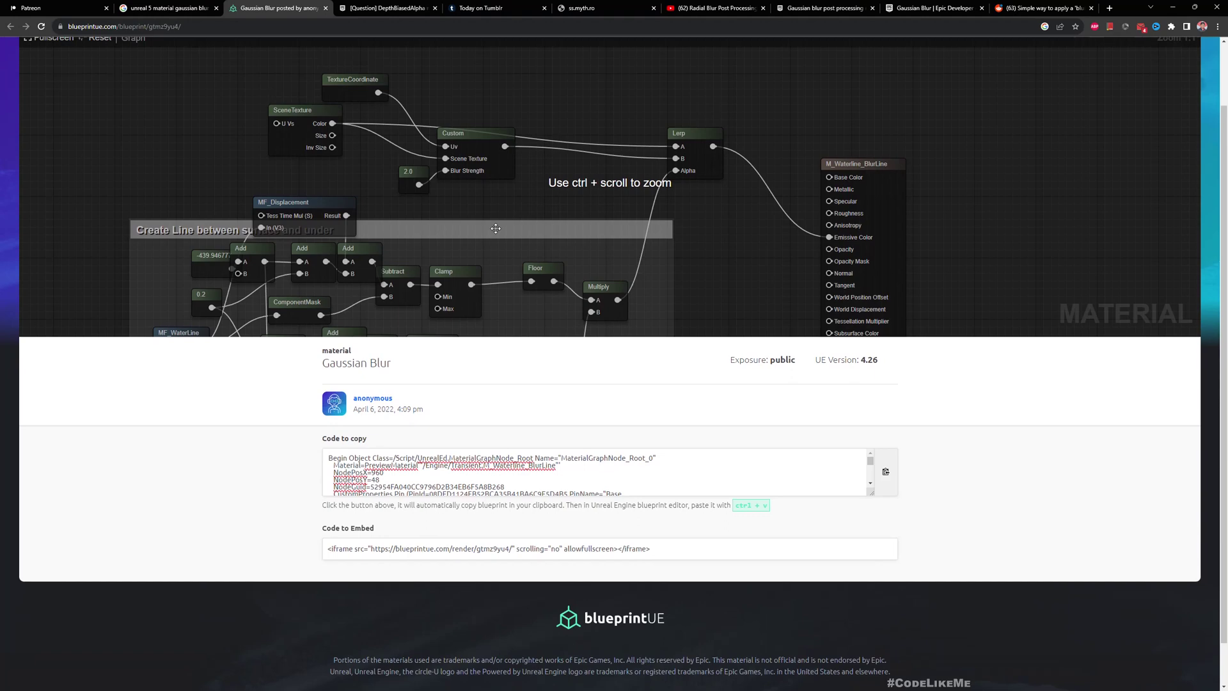
pyautogui.scroll(2, 495, 228)
pyautogui.click(474, 204)
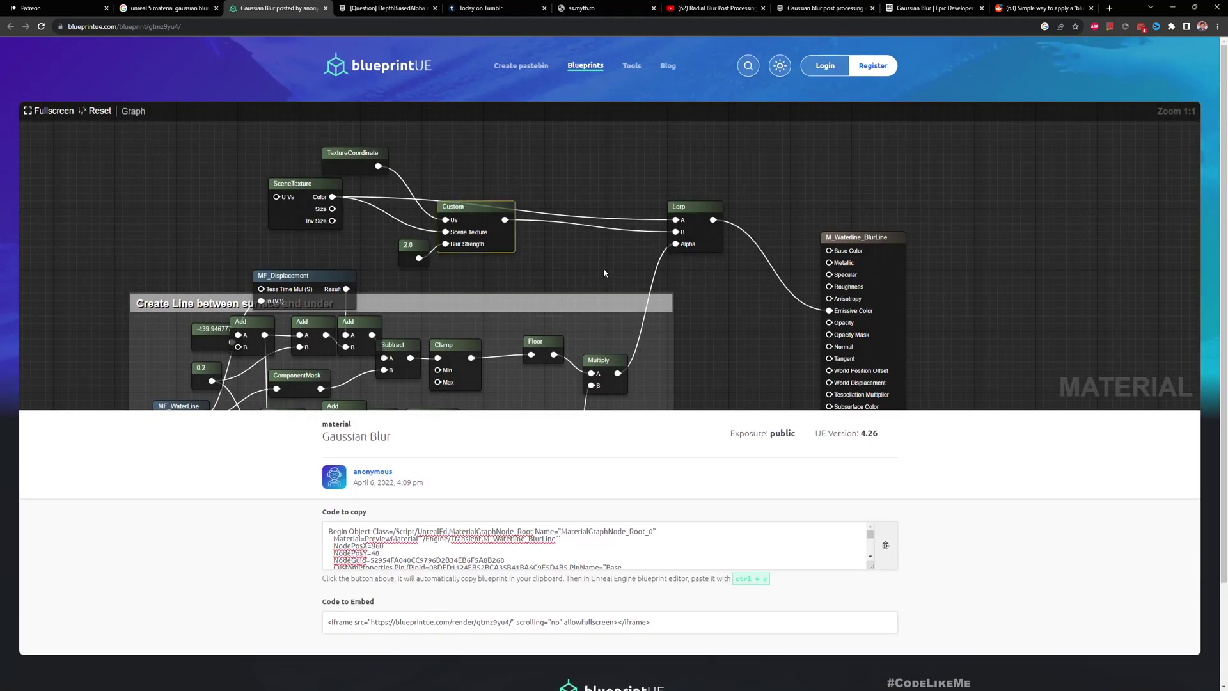
pyautogui.scroll(-2, 603, 275)
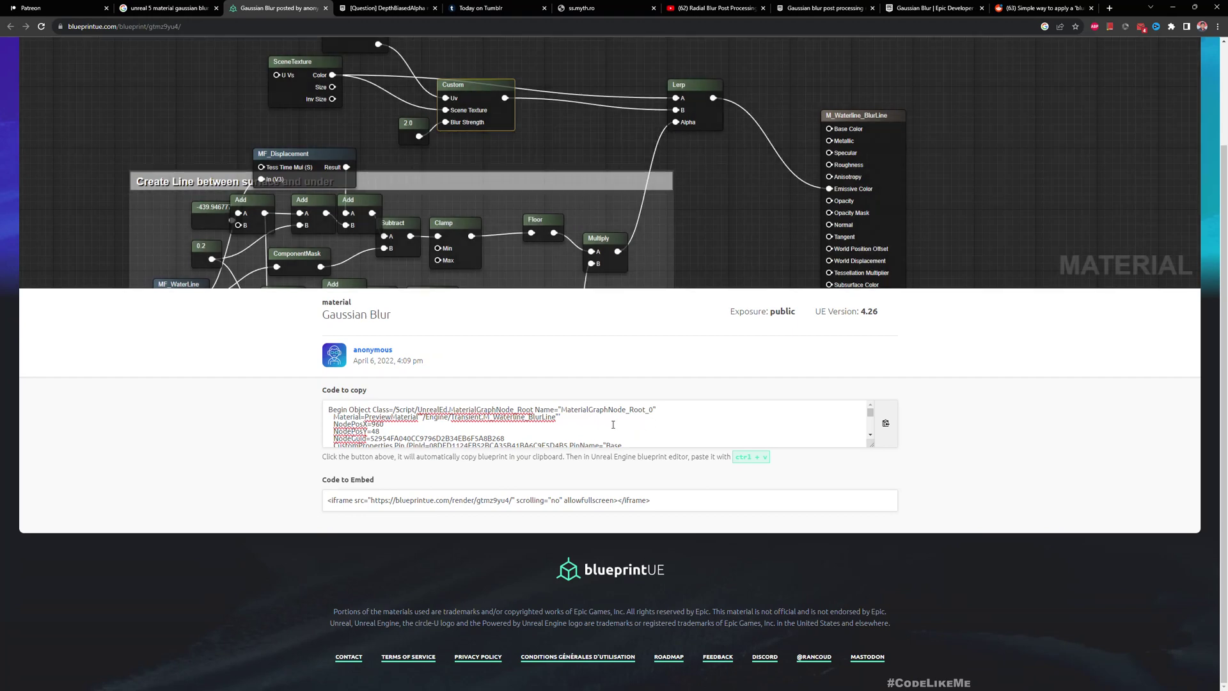
# Select all the blueprint code, copy it to the clipboard and return to Unreal
pyautogui.click(633, 425)
pyautogui.scroll(2, 633, 425)
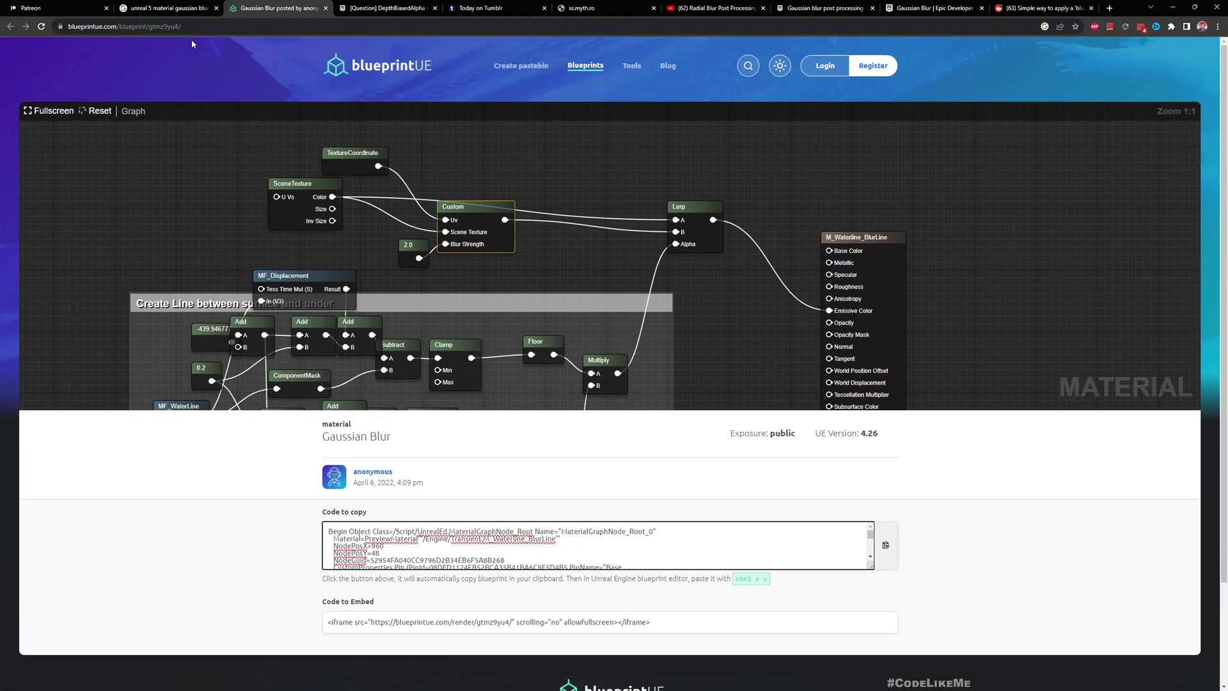
pyautogui.hotkey('ctrl', 'a')
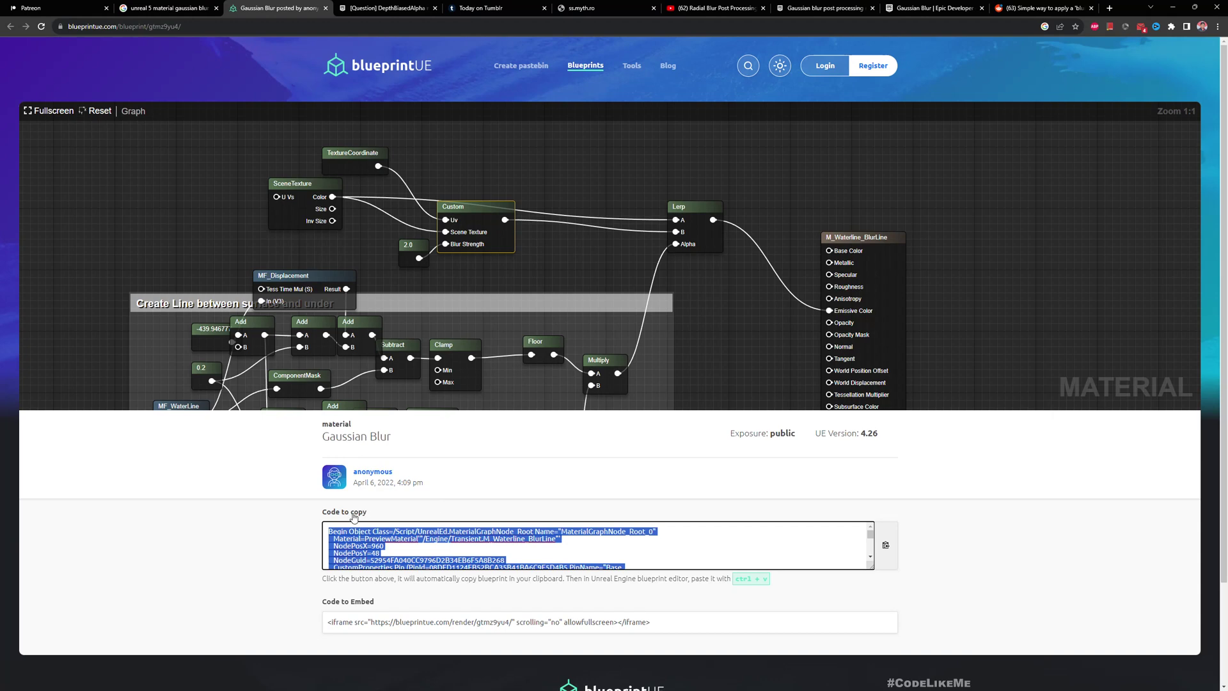
pyautogui.click(885, 545)
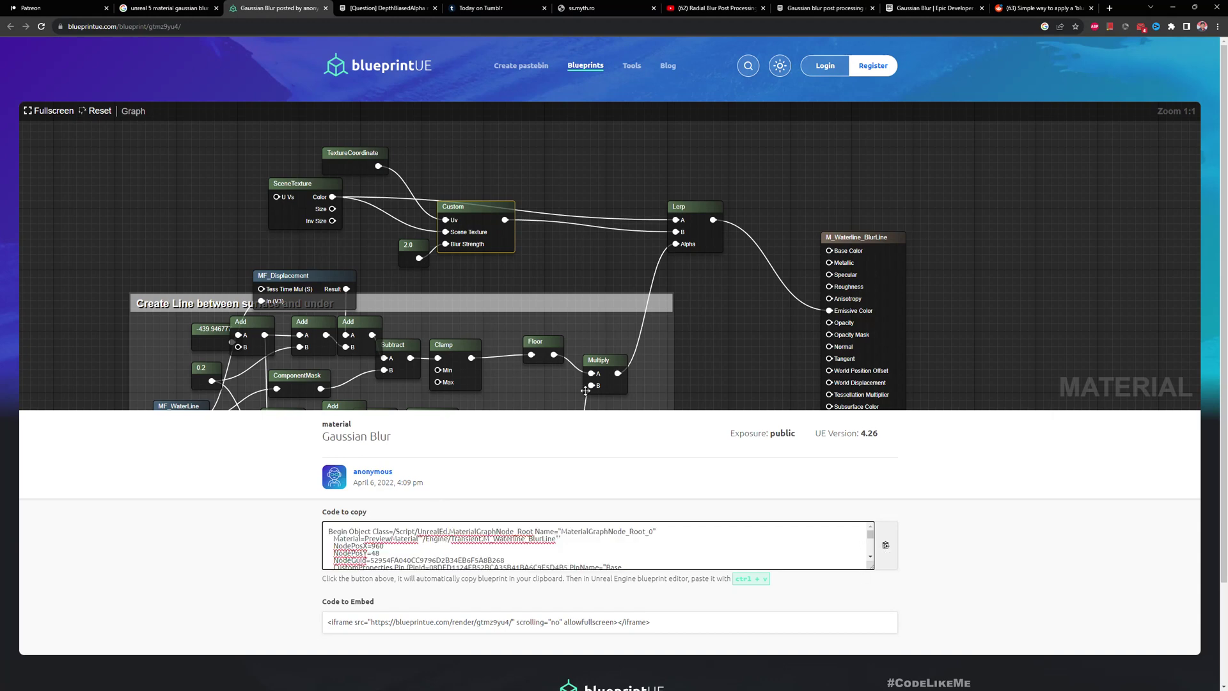
pyautogui.hotkey('alt', 'Tab')
pyautogui.scroll(-5, 579, 313)
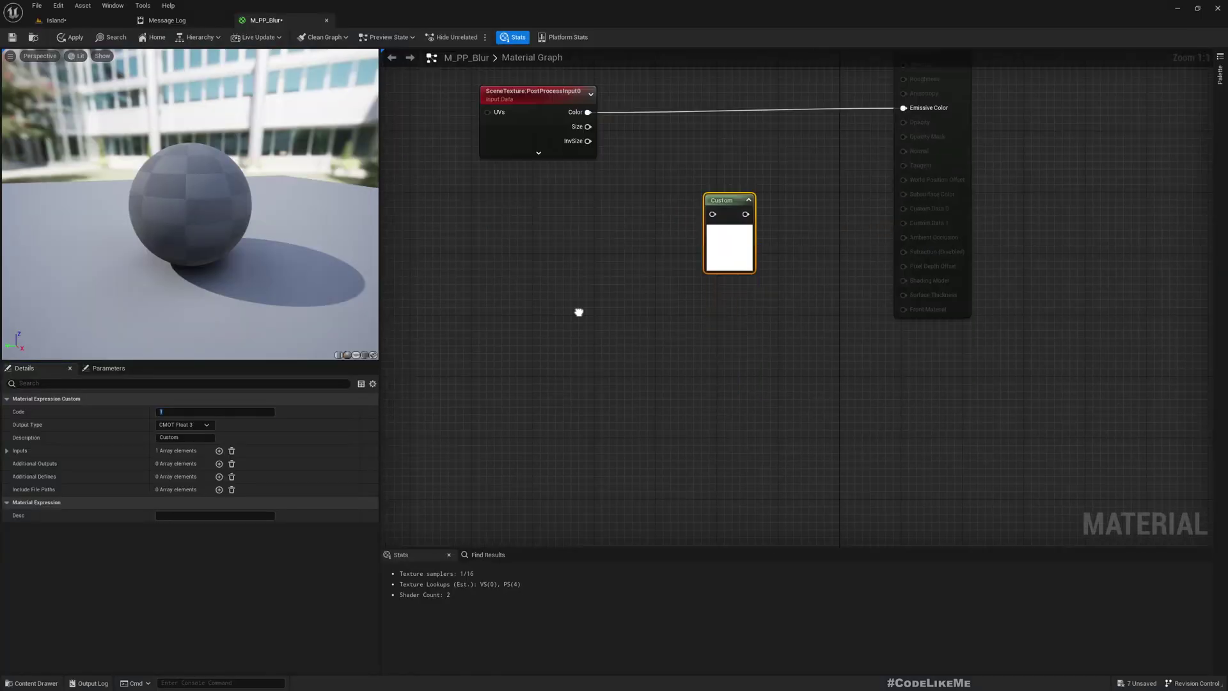
# Paste the Gaussian Blur nodes into the graph and delete the comment box
pyautogui.click(627, 403)
pyautogui.hotkey('ctrl', 'v')
pyautogui.scroll(5, 628, 403)
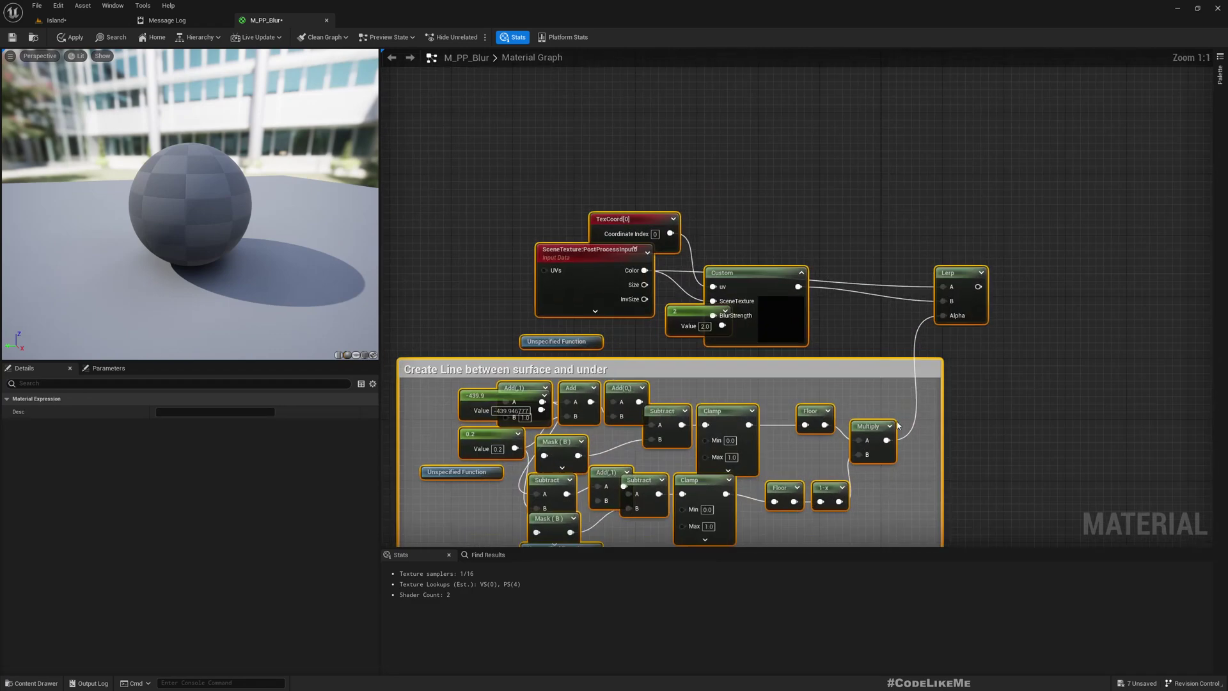
pyautogui.moveTo(1032, 478); pyautogui.dragTo(1006, 423, button='right')
pyautogui.scroll(-2, 970, 346)
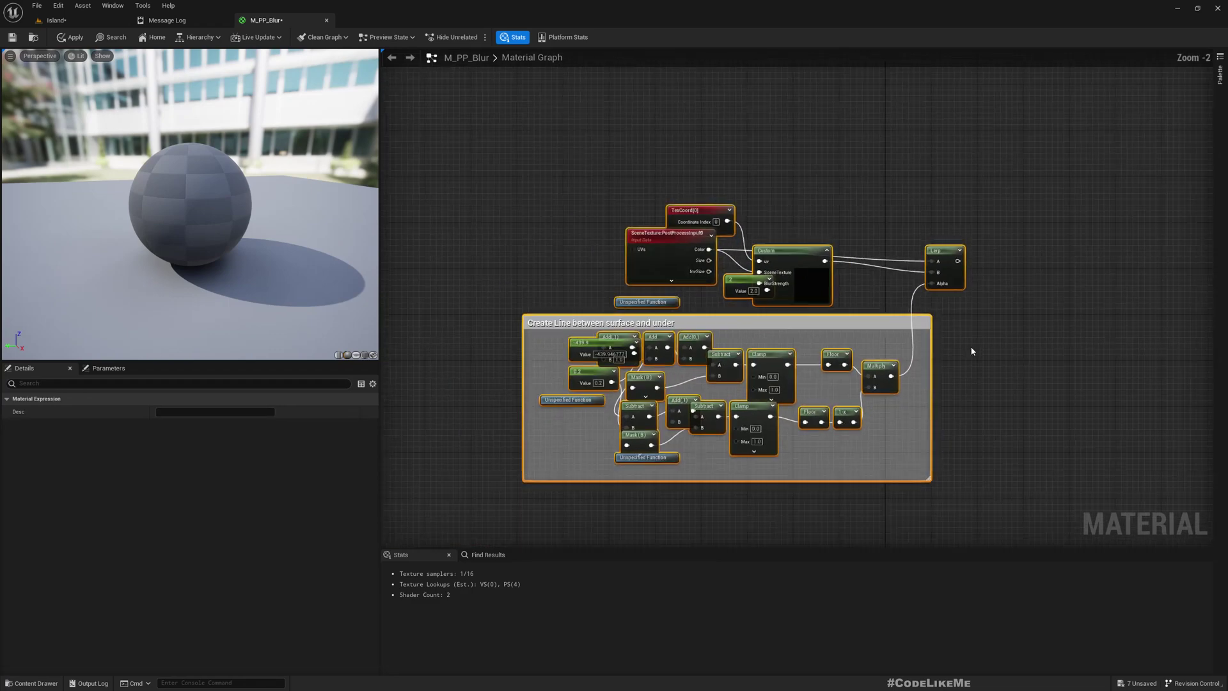
pyautogui.moveTo(893, 498); pyautogui.dragTo(432, 298)
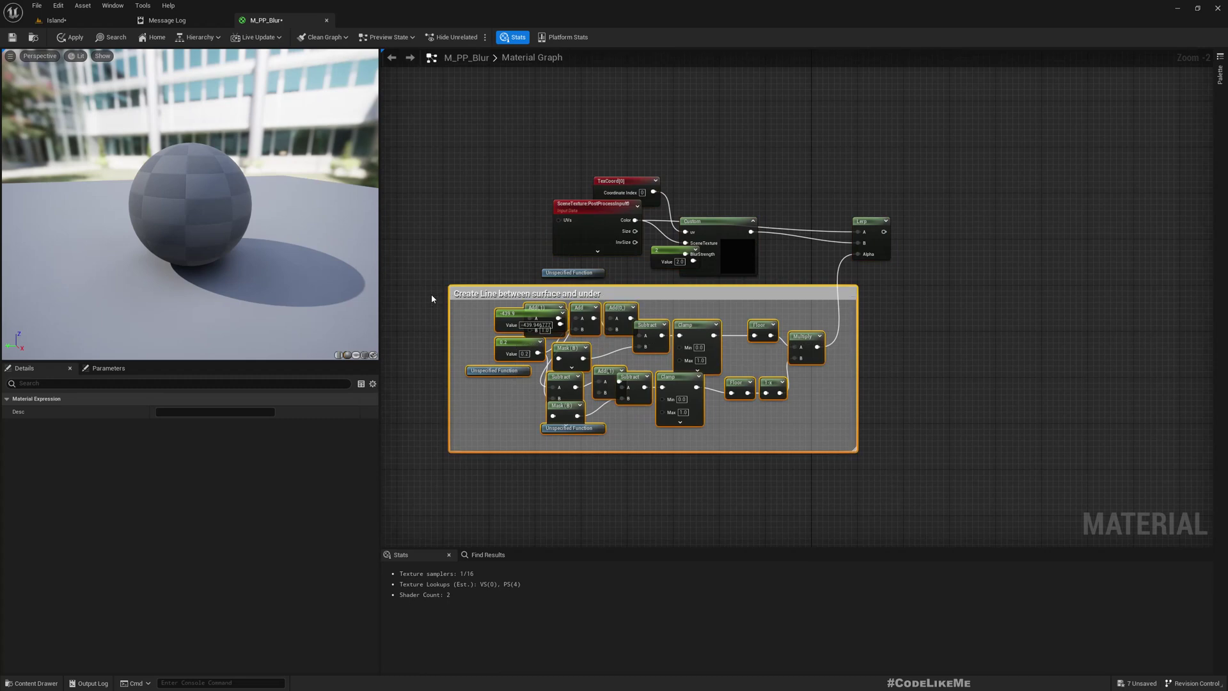
pyautogui.press('Delete')
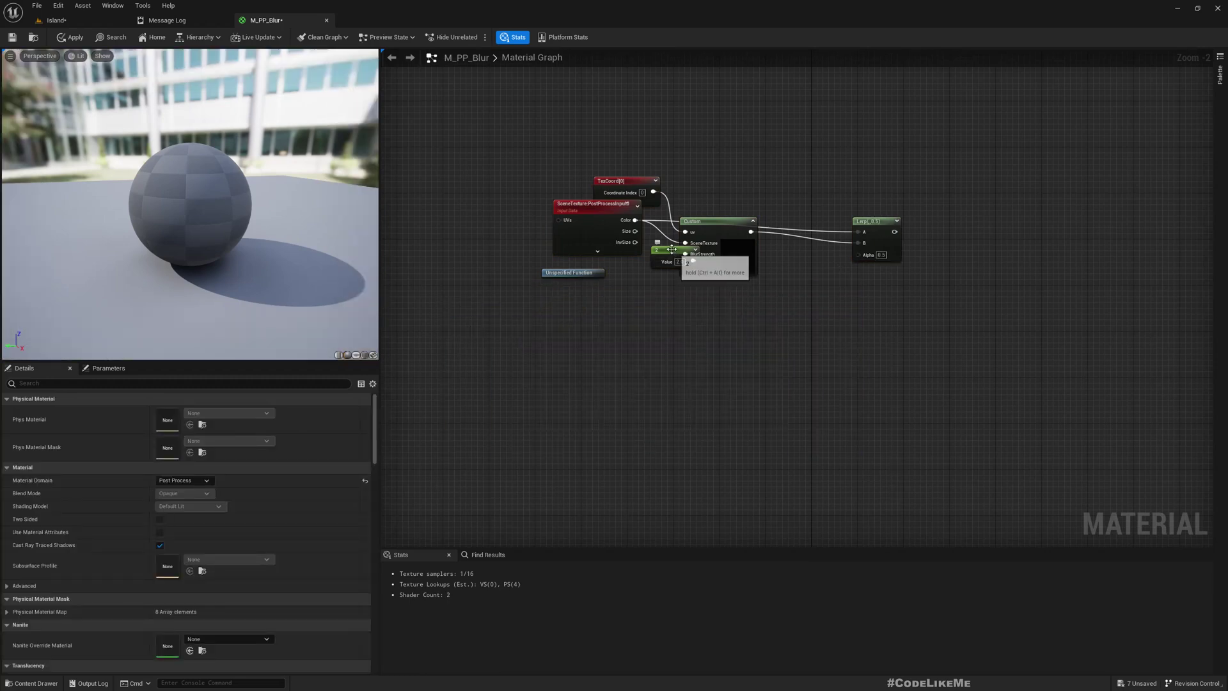
# Delete the Unspecified Function, constant and Lerp nodes, keeping TexCoord, SceneTexture and Custom
pyautogui.moveTo(668, 250); pyautogui.dragTo(599, 329)
pyautogui.moveTo(527, 269); pyautogui.dragTo(581, 367)
pyautogui.press('Delete')
pyautogui.moveTo(601, 211); pyautogui.dragTo(556, 255)
pyautogui.moveTo(884, 228); pyautogui.dragTo(903, 321)
pyautogui.press('Delete')
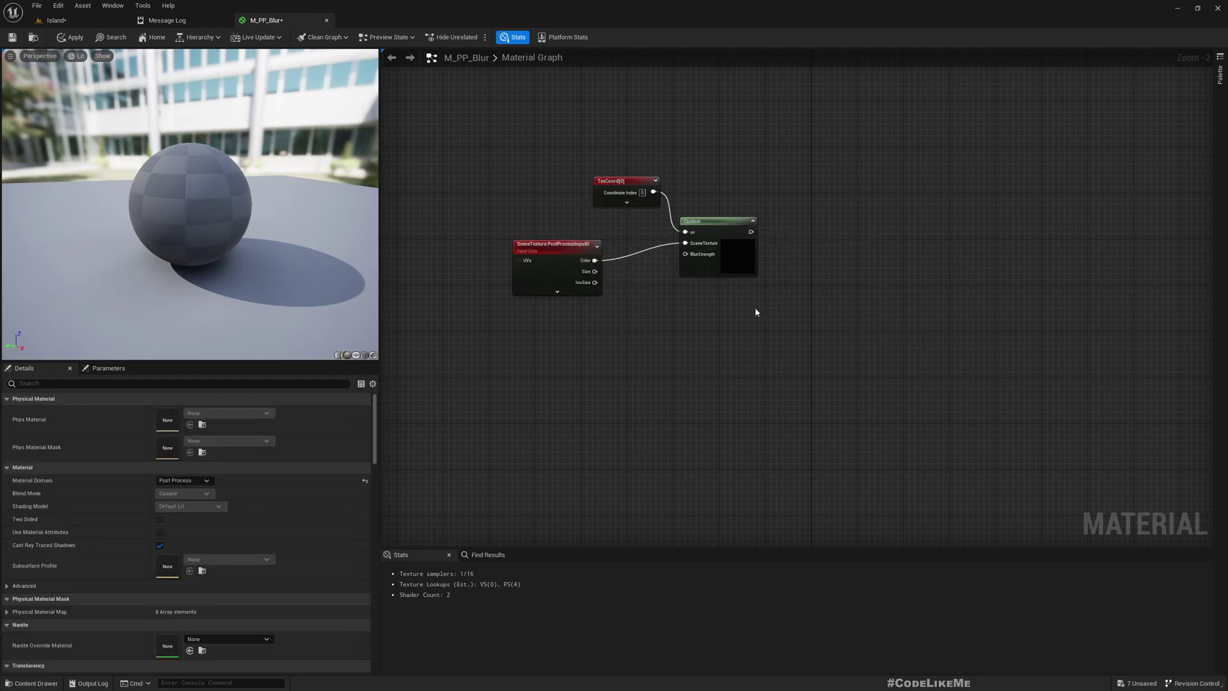
pyautogui.scroll(-2, 743, 313)
pyautogui.moveTo(743, 313); pyautogui.dragTo(718, 467, button='right')
pyautogui.moveTo(565, 353); pyautogui.dragTo(698, 282)
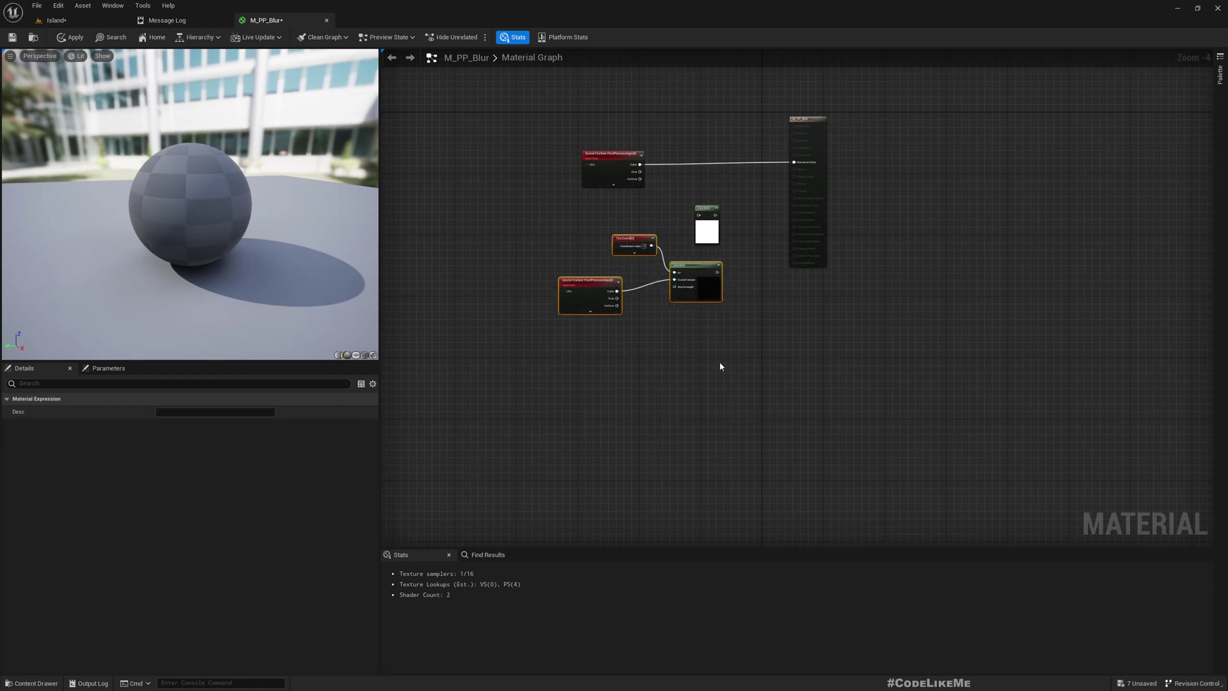
# Review the pasted Custom node's inputs uv, SceneTexture and BlurStrength and its blur code
pyautogui.click(700, 288)
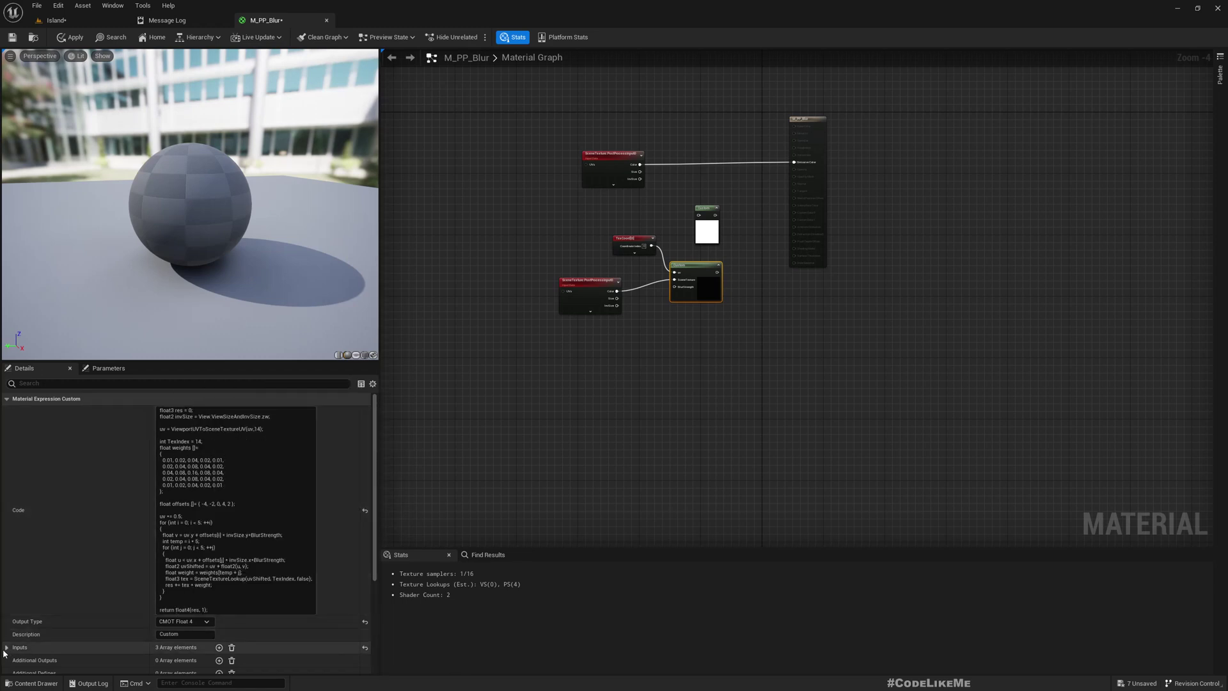
pyautogui.click(6, 647)
pyautogui.scroll(-2, 9, 640)
pyautogui.click(15, 599)
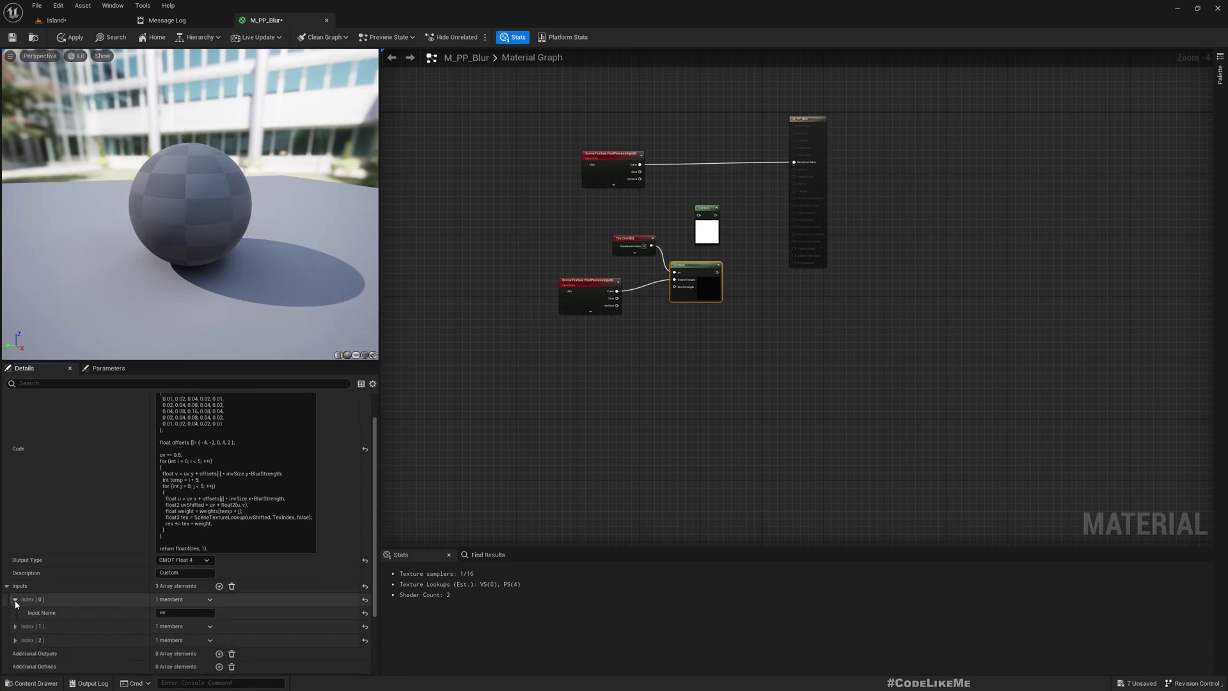
pyautogui.click(14, 626)
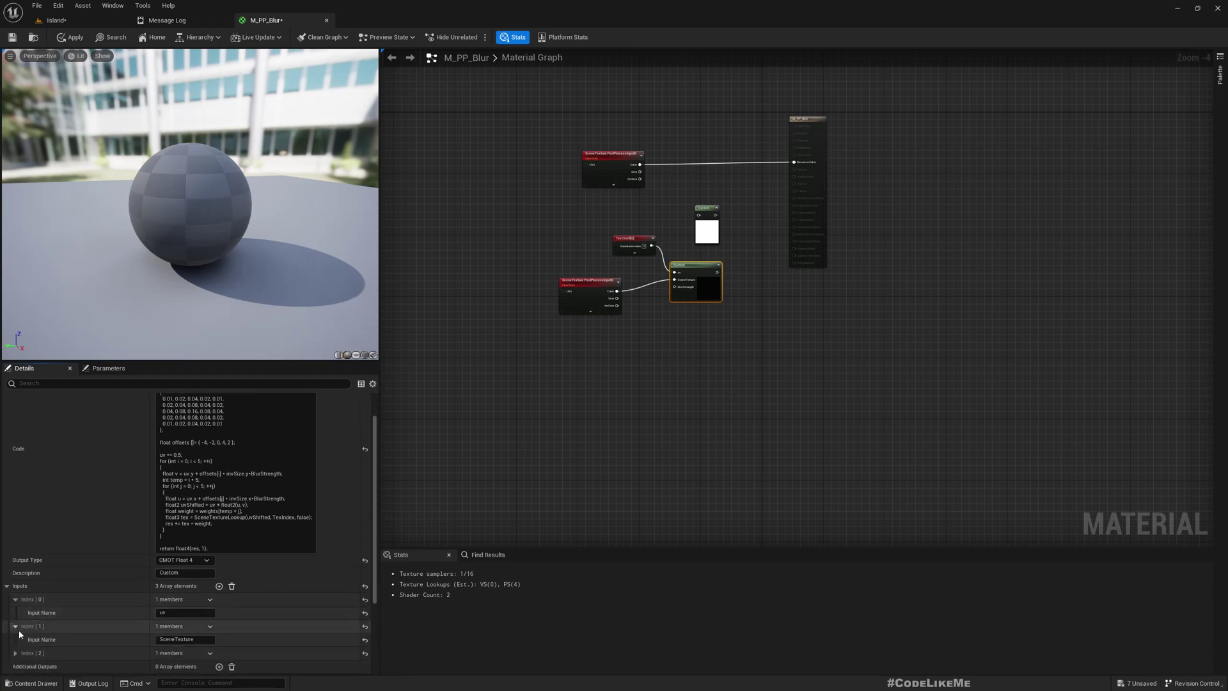
pyautogui.scroll(-2, 15, 626)
pyautogui.click(15, 606)
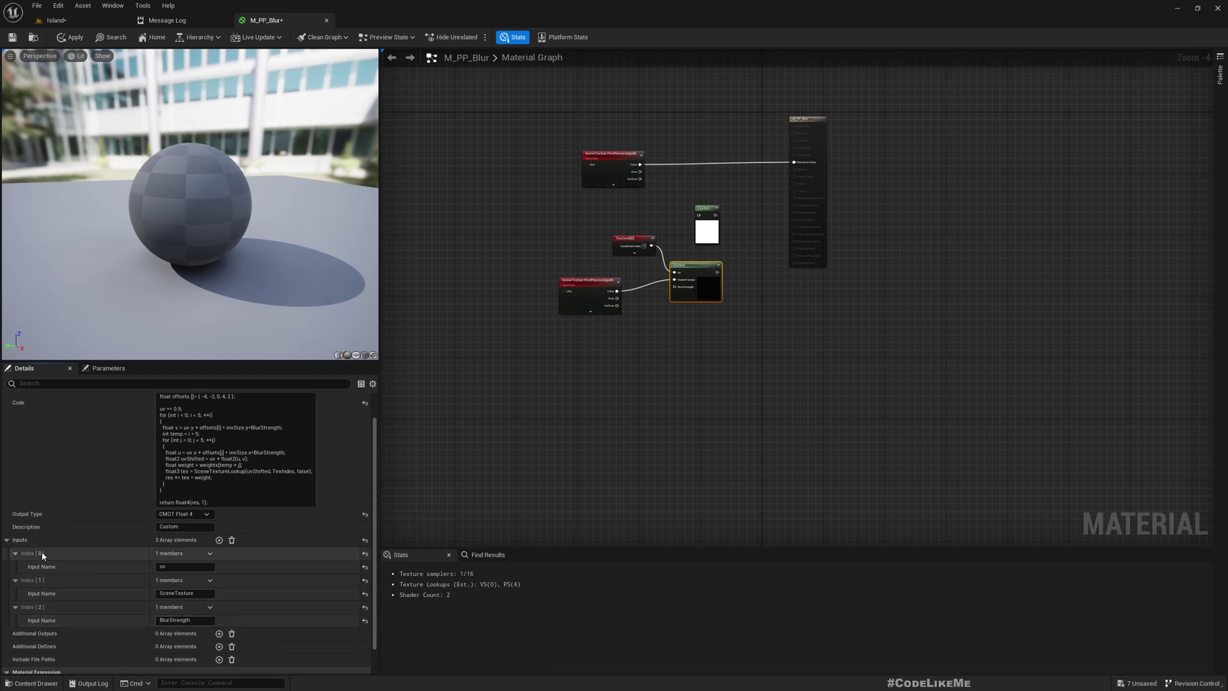
pyautogui.scroll(4, 186, 556)
pyautogui.scroll(1, 242, 502)
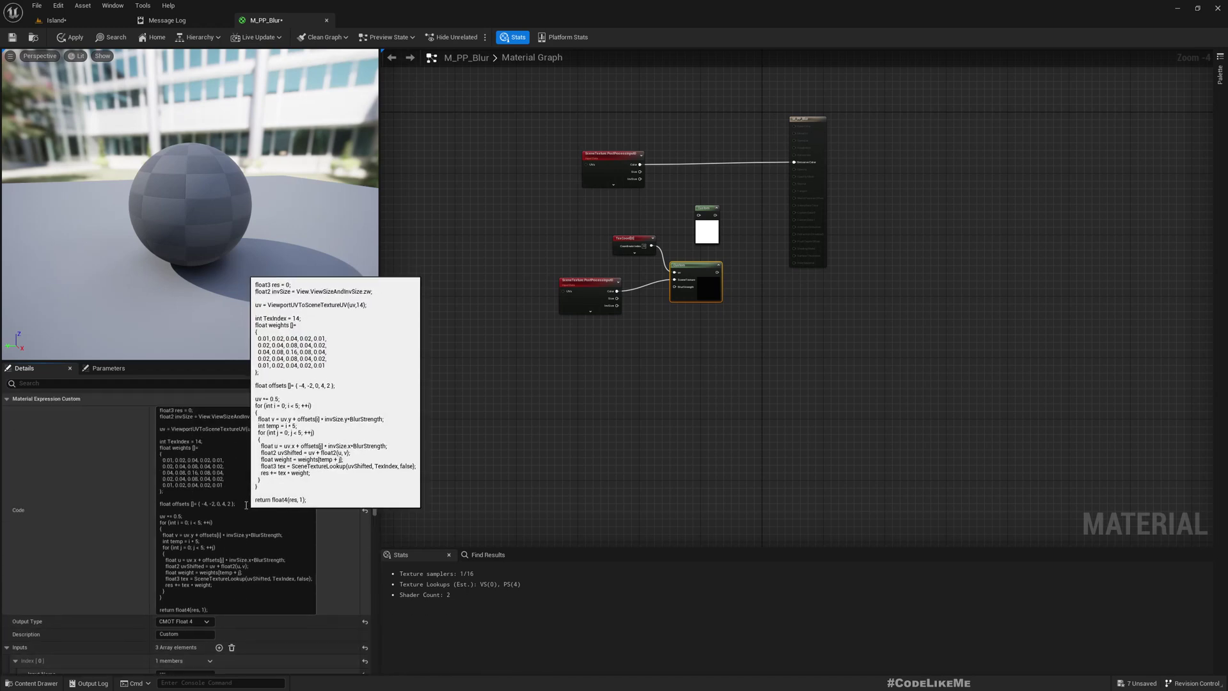
pyautogui.click(225, 412)
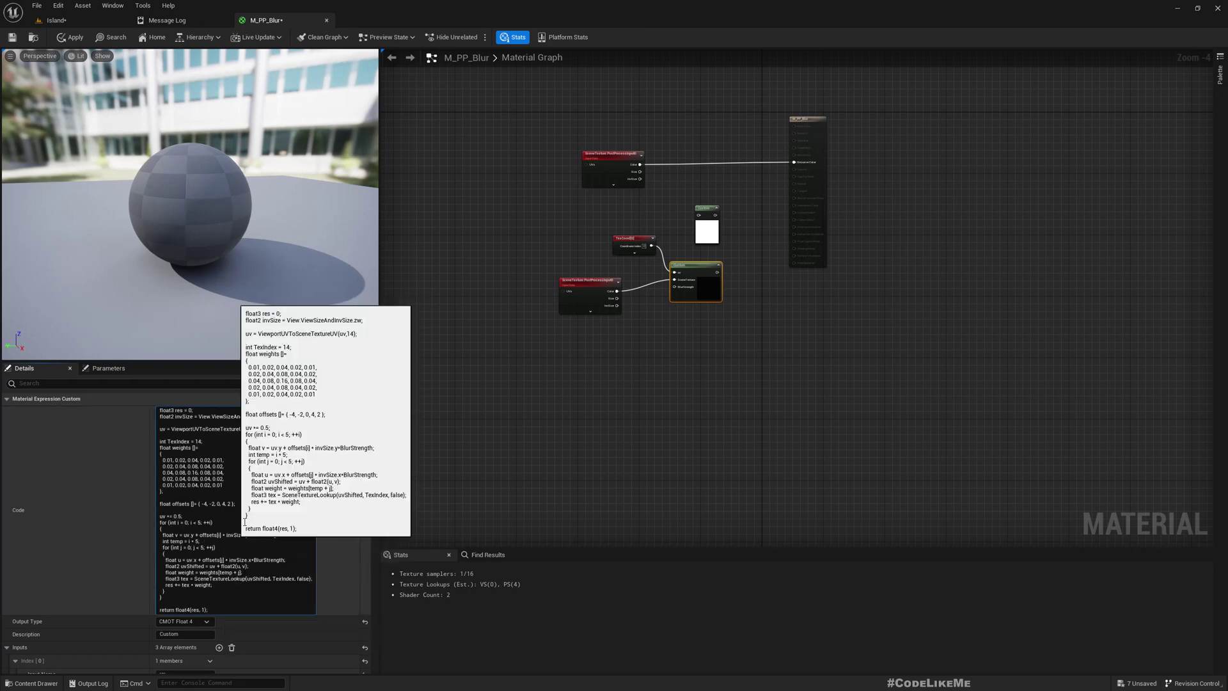
# Delete the original SceneTexture node and the empty original Custom node
pyautogui.scroll(3, 573, 239)
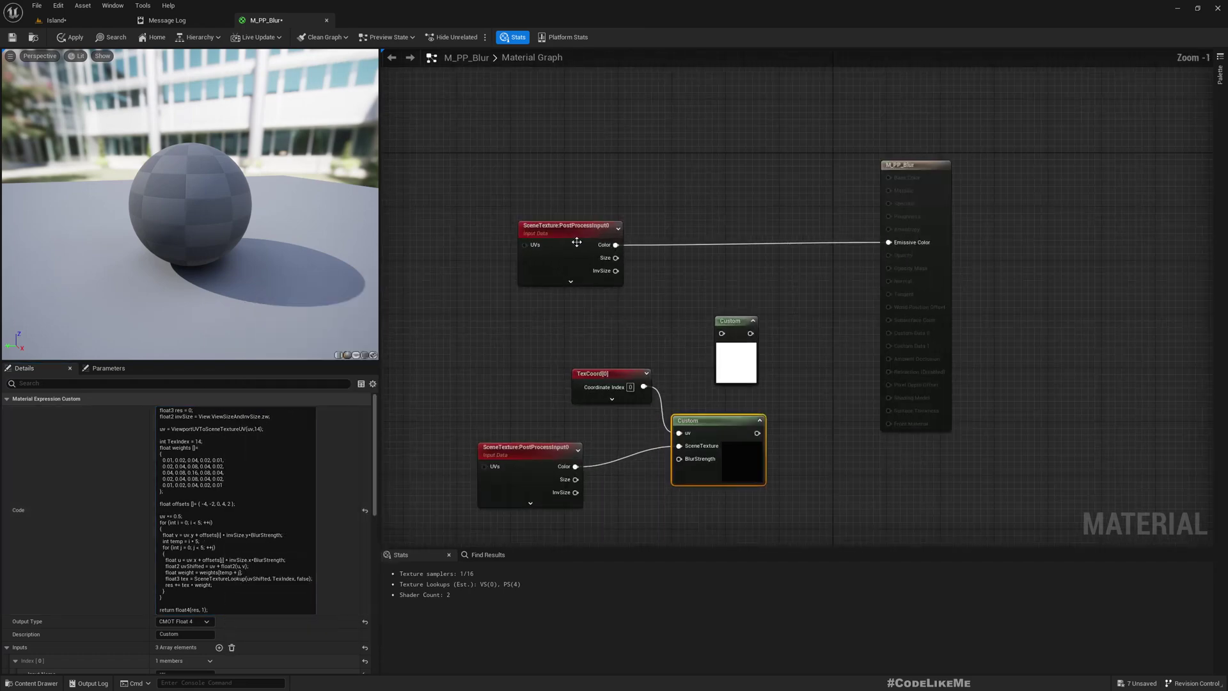
pyautogui.click(566, 227)
pyautogui.click(501, 481)
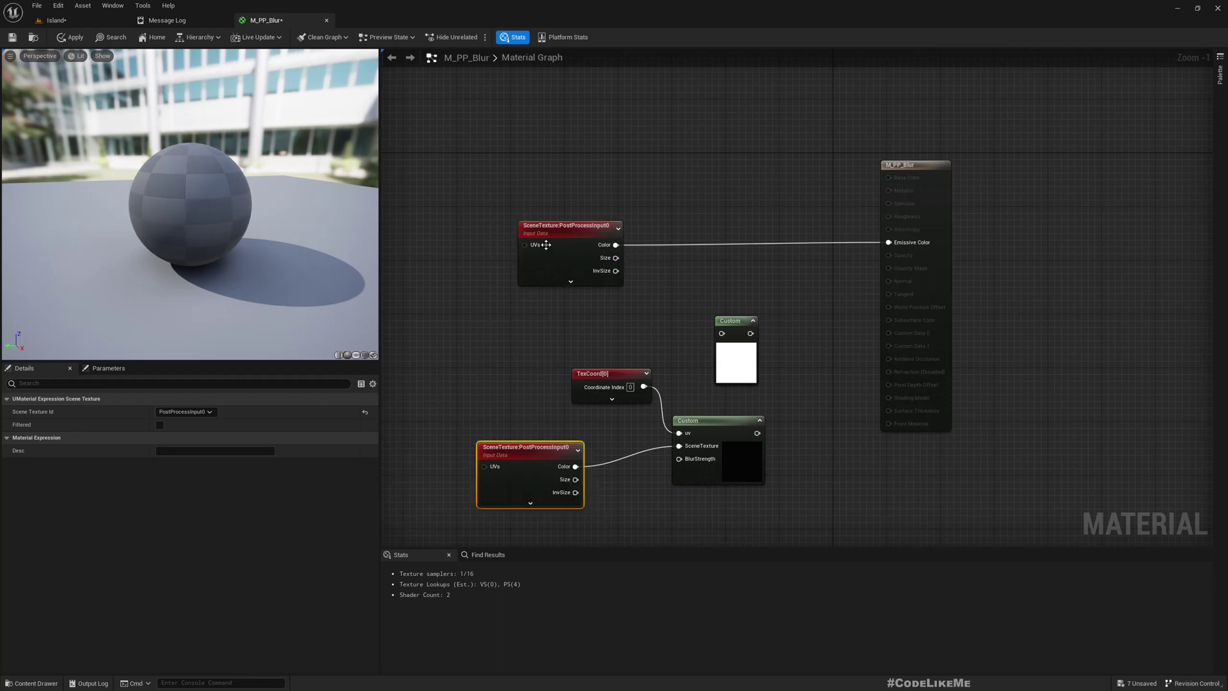
pyautogui.click(543, 243)
pyautogui.press('Delete')
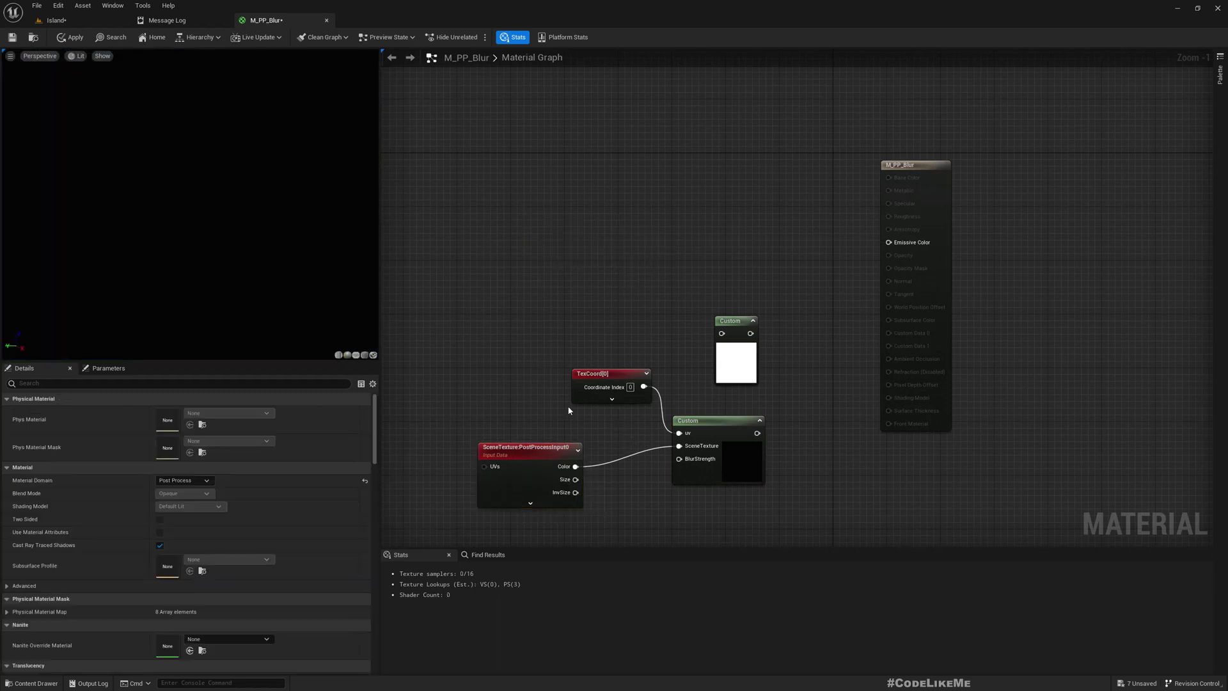
pyautogui.moveTo(593, 373); pyautogui.dragTo(519, 379)
pyautogui.moveTo(413, 324); pyautogui.dragTo(669, 494)
pyautogui.click(728, 332)
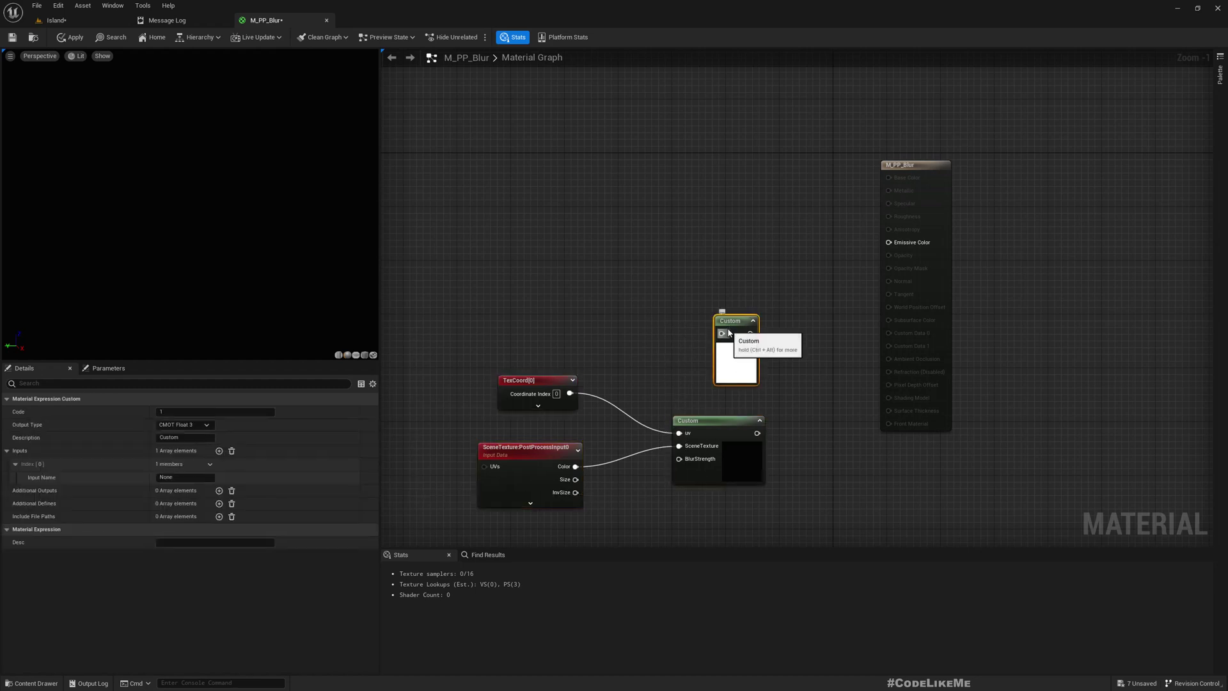
pyautogui.press('Delete')
# Move the three blur nodes up and wire the Custom output to Emissive Color
pyautogui.moveTo(501, 324); pyautogui.dragTo(739, 487)
pyautogui.moveTo(712, 421); pyautogui.dragTo(730, 308)
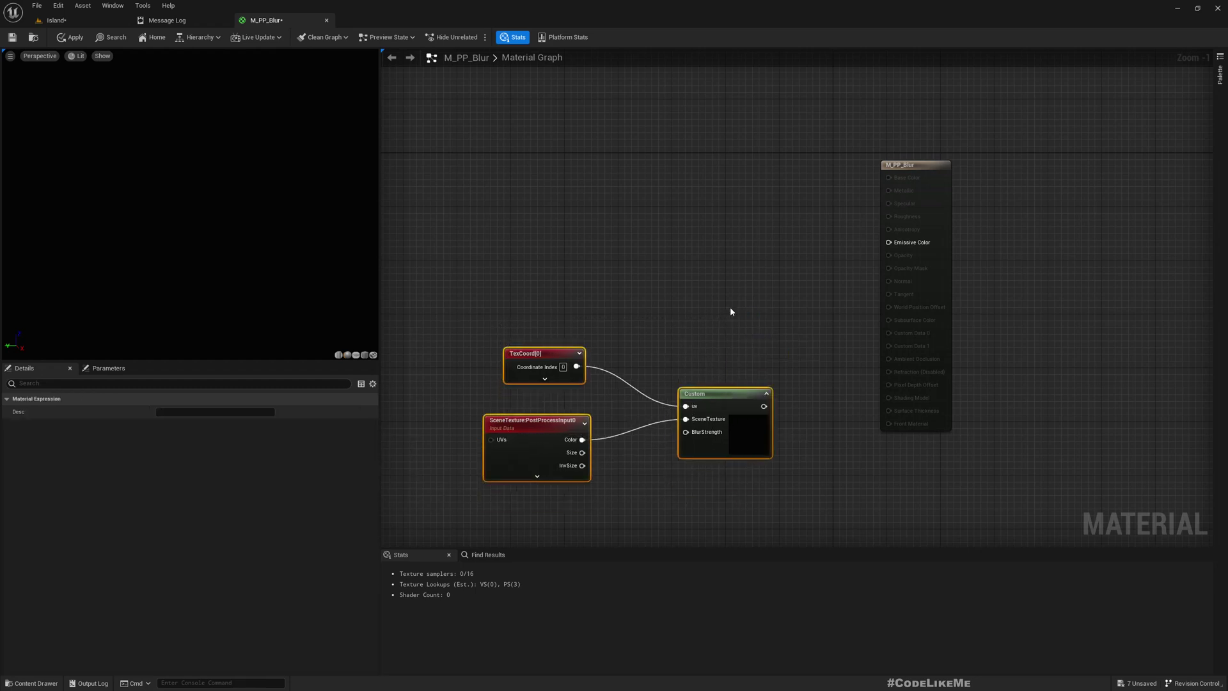
pyautogui.moveTo(733, 399); pyautogui.dragTo(738, 229)
pyautogui.moveTo(835, 328); pyautogui.dragTo(789, 364, button='right')
pyautogui.scroll(1, 789, 364)
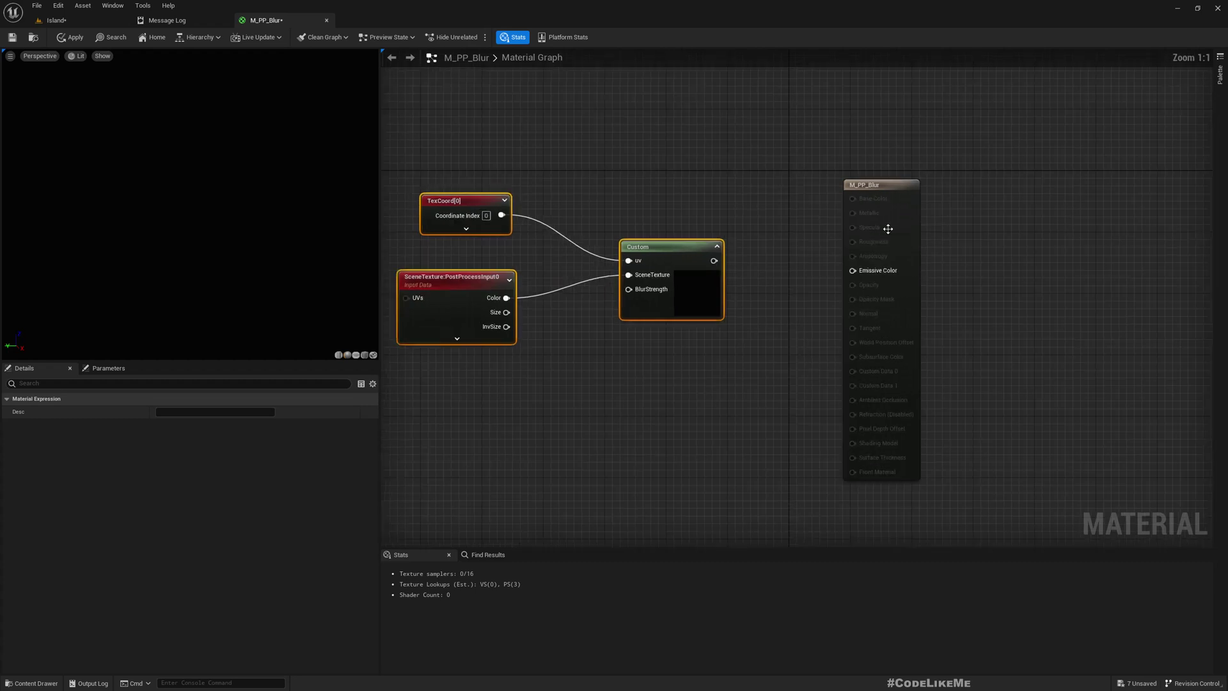
pyautogui.moveTo(898, 198); pyautogui.dragTo(912, 183)
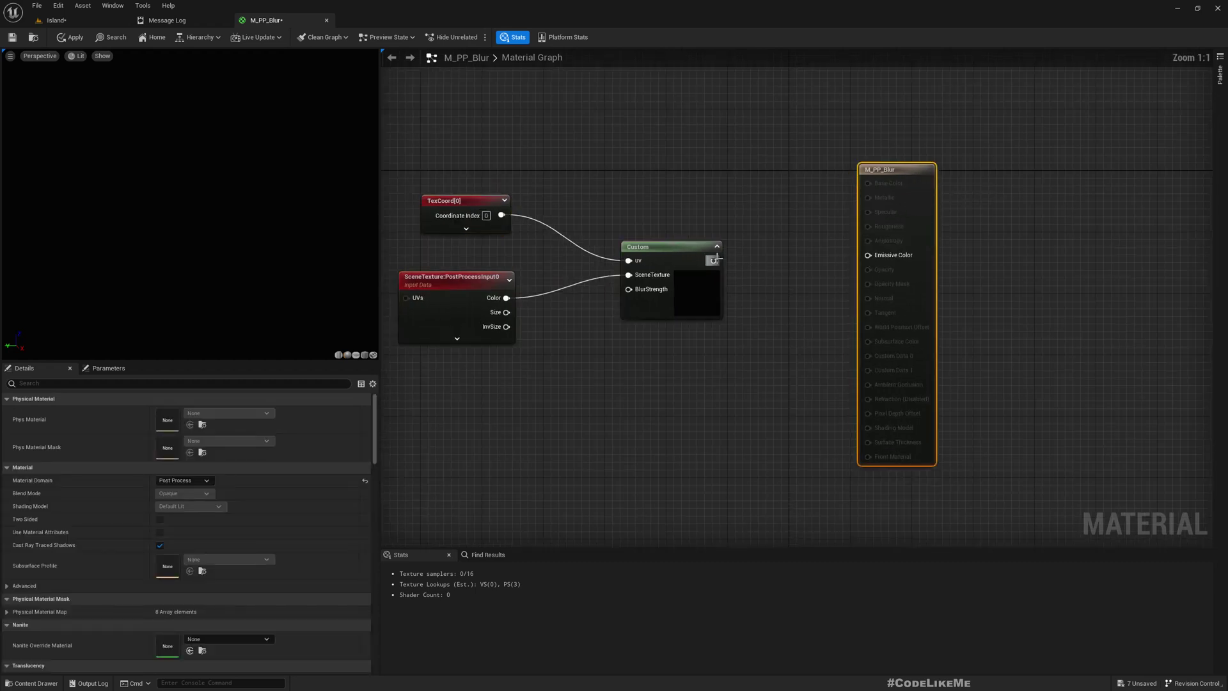
pyautogui.moveTo(714, 260); pyautogui.dragTo(868, 255)
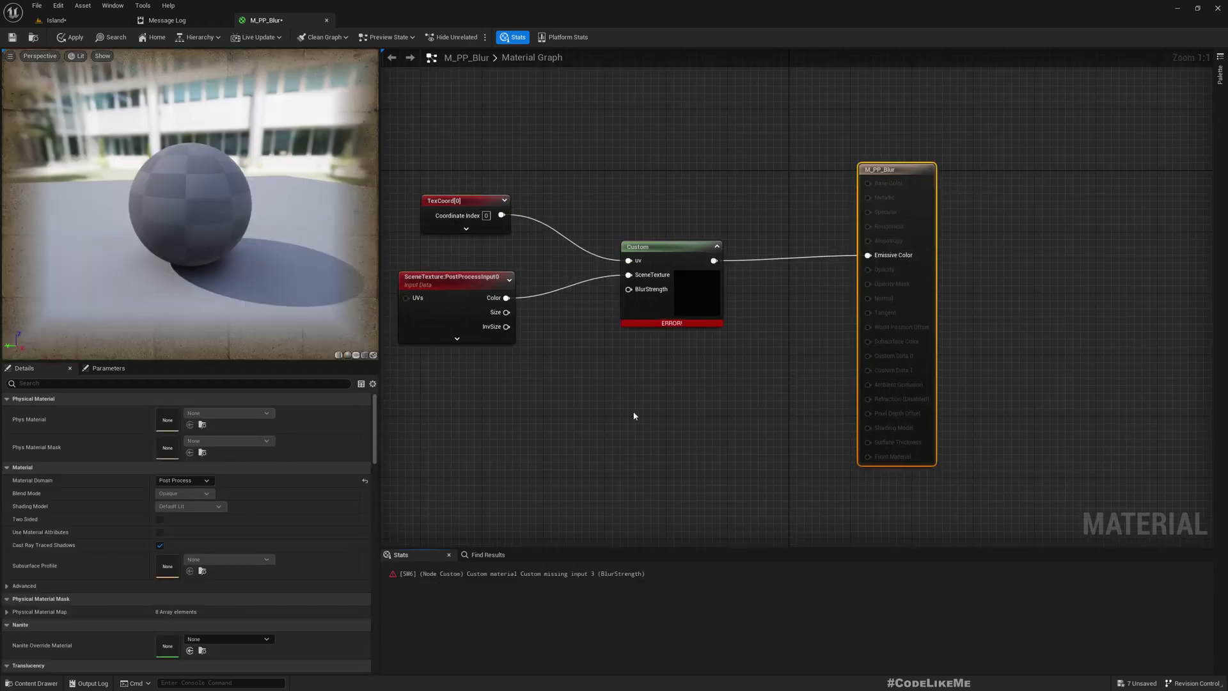
pyautogui.rightClick(646, 291)
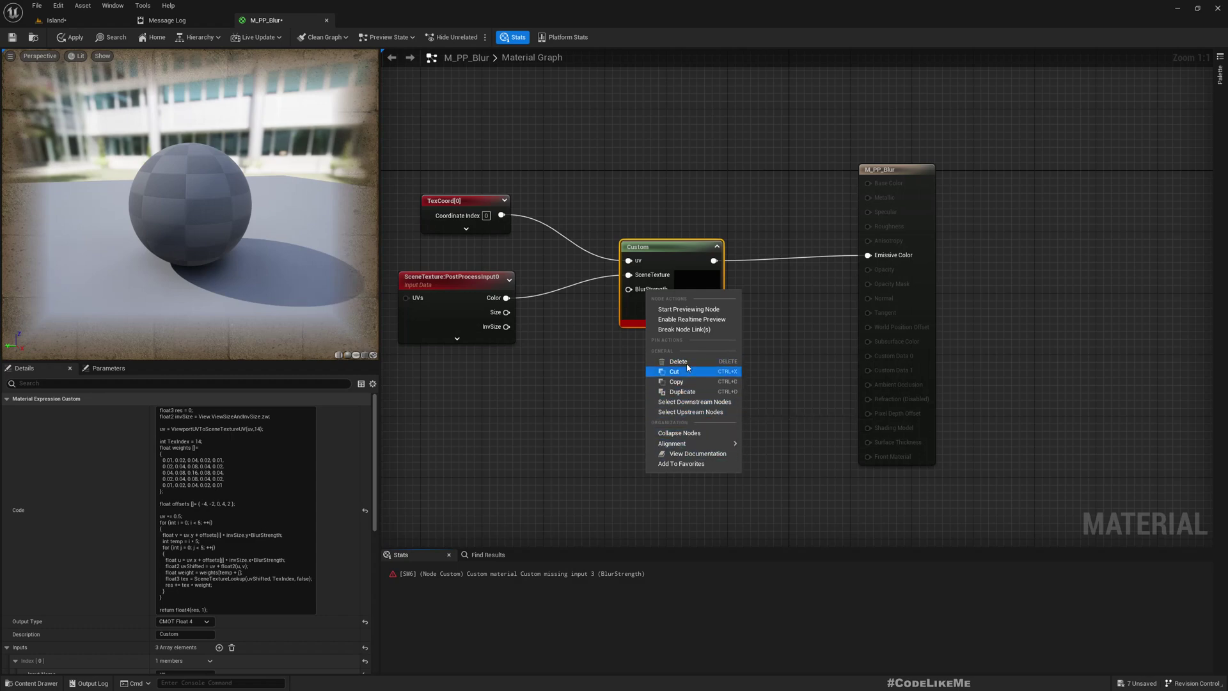
# Add a ScalarParameter named BlurStrength wired into the Custom node's BlurStrength input
pyautogui.click(596, 380)
pyautogui.rightClick(630, 290)
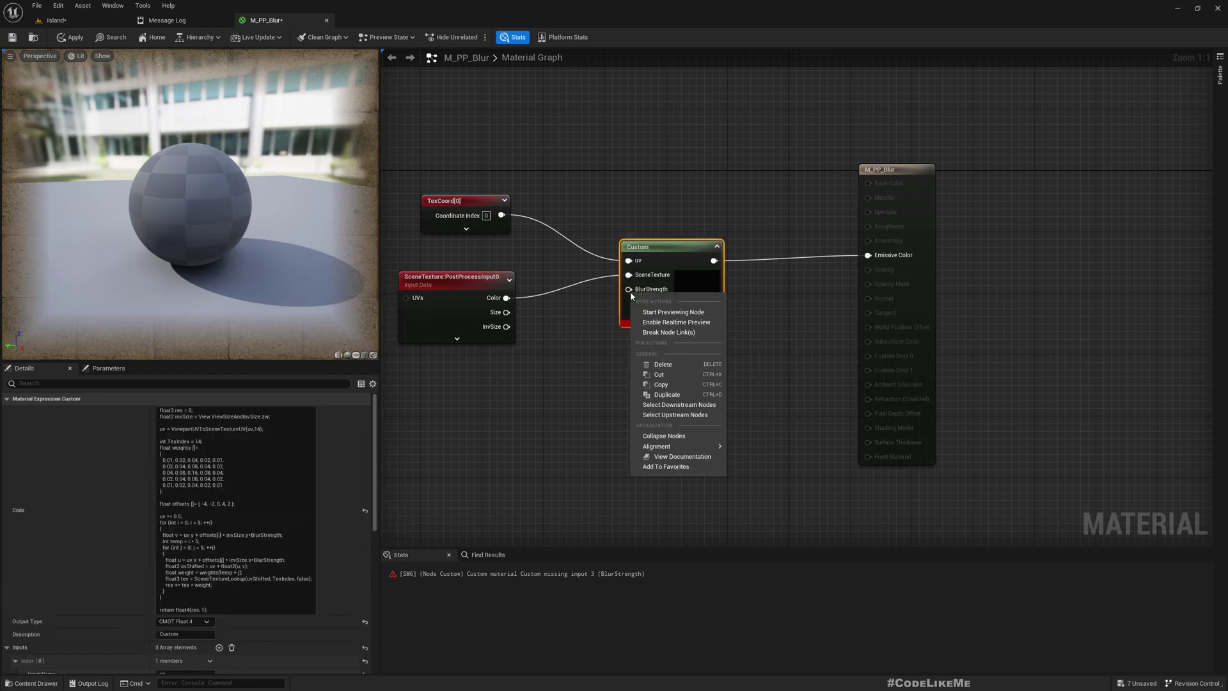
pyautogui.moveTo(629, 289); pyautogui.dragTo(543, 403)
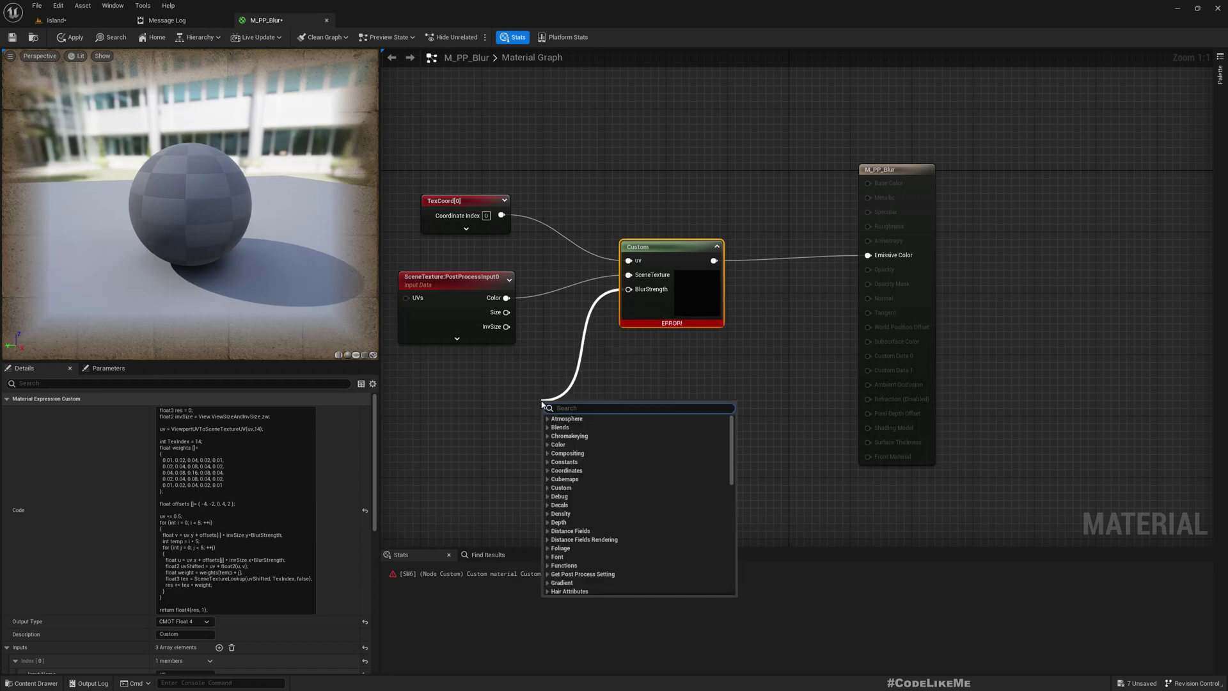
pyautogui.click(524, 375)
pyautogui.rightClick(630, 289)
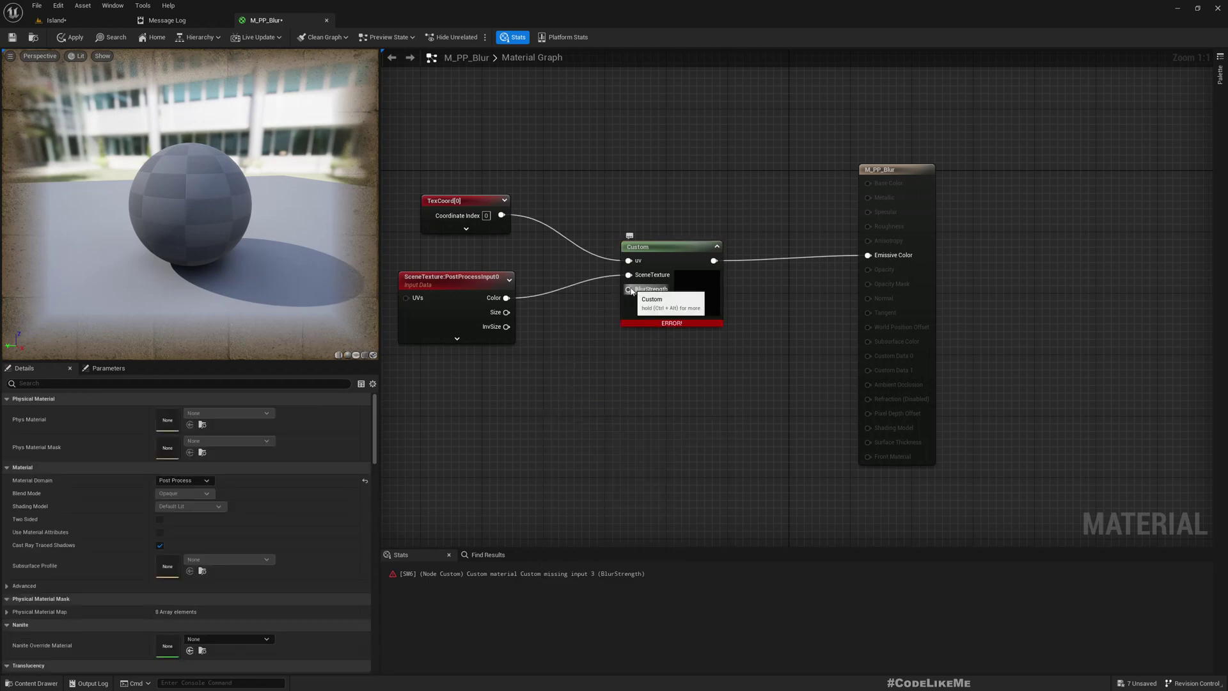
pyautogui.click(631, 292)
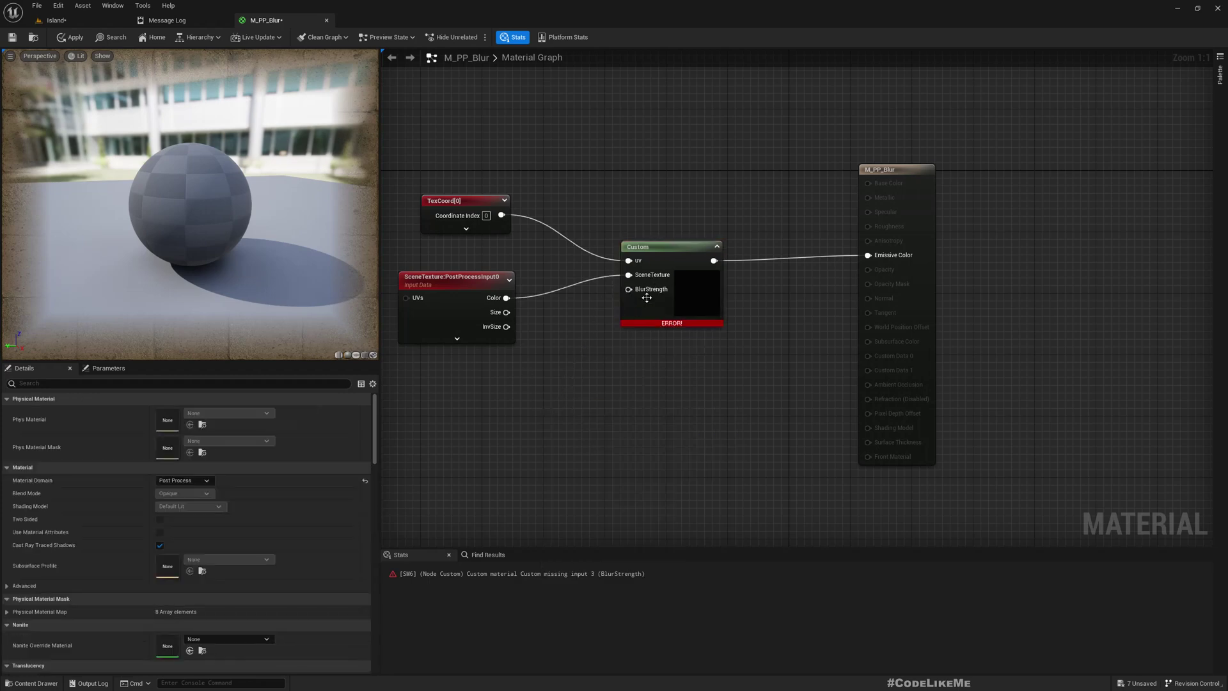
pyautogui.moveTo(629, 289); pyautogui.dragTo(575, 413)
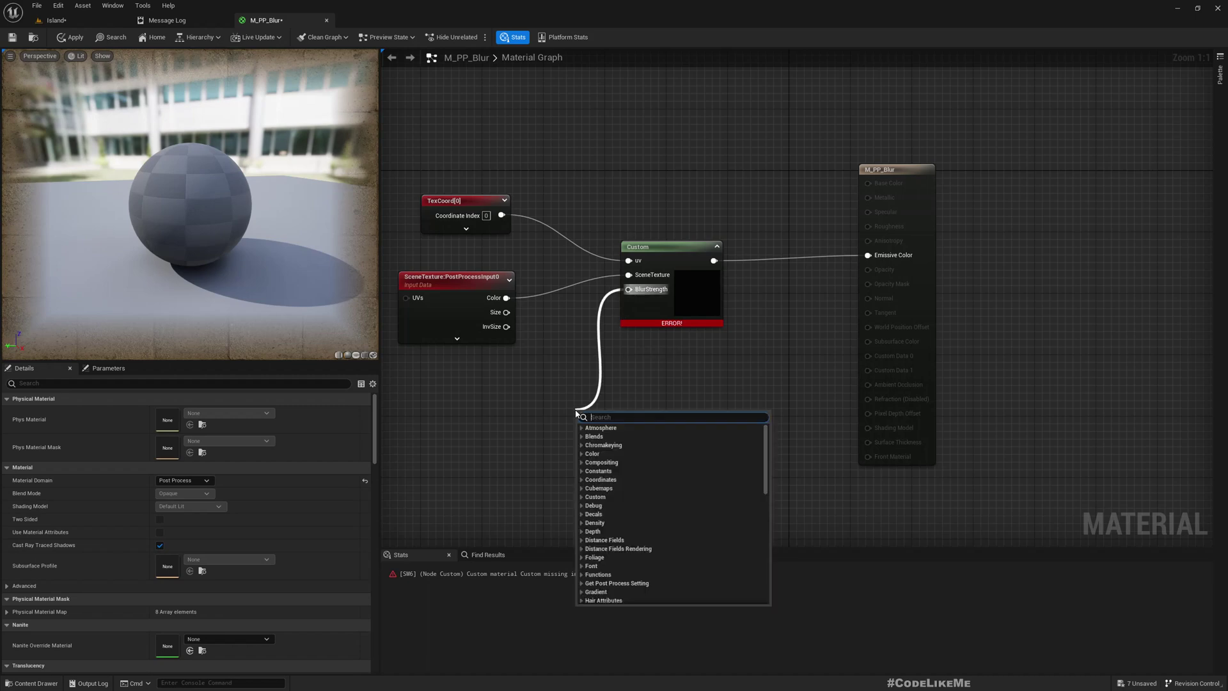
pyautogui.write('scalar')
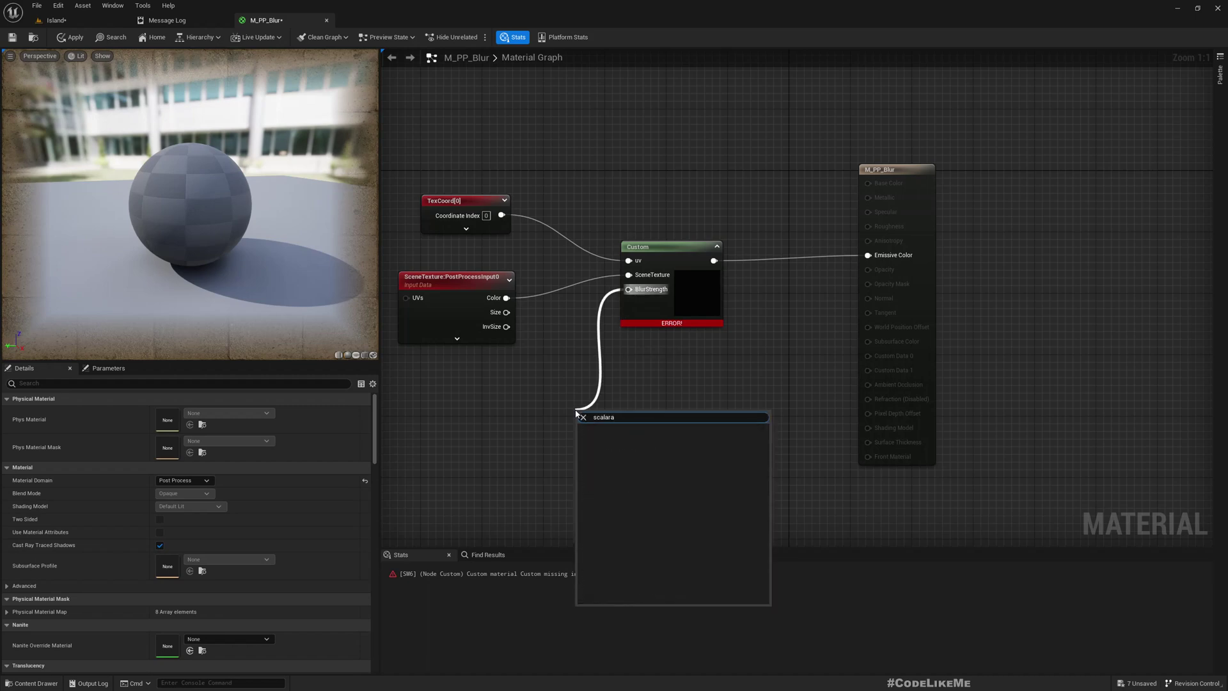
pyautogui.press('Return')
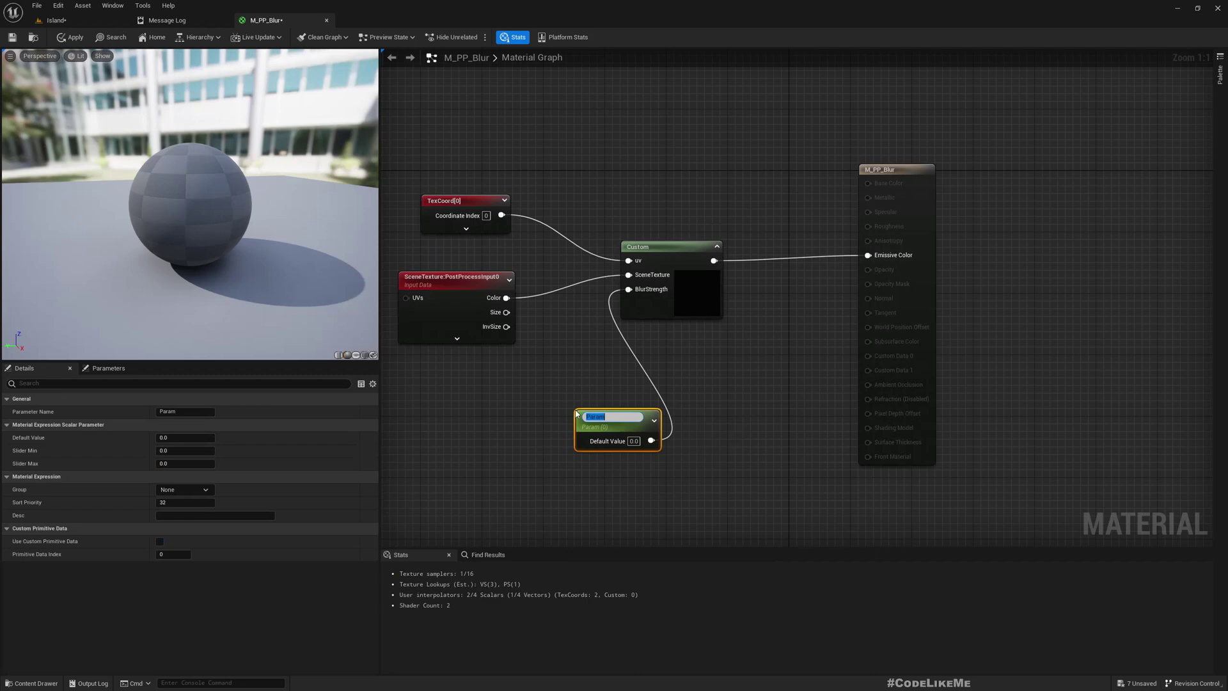
pyautogui.write('BlurStrength')
# Move the BlurStrength node below SceneTexture and set its default value to 1
pyautogui.press('Return')
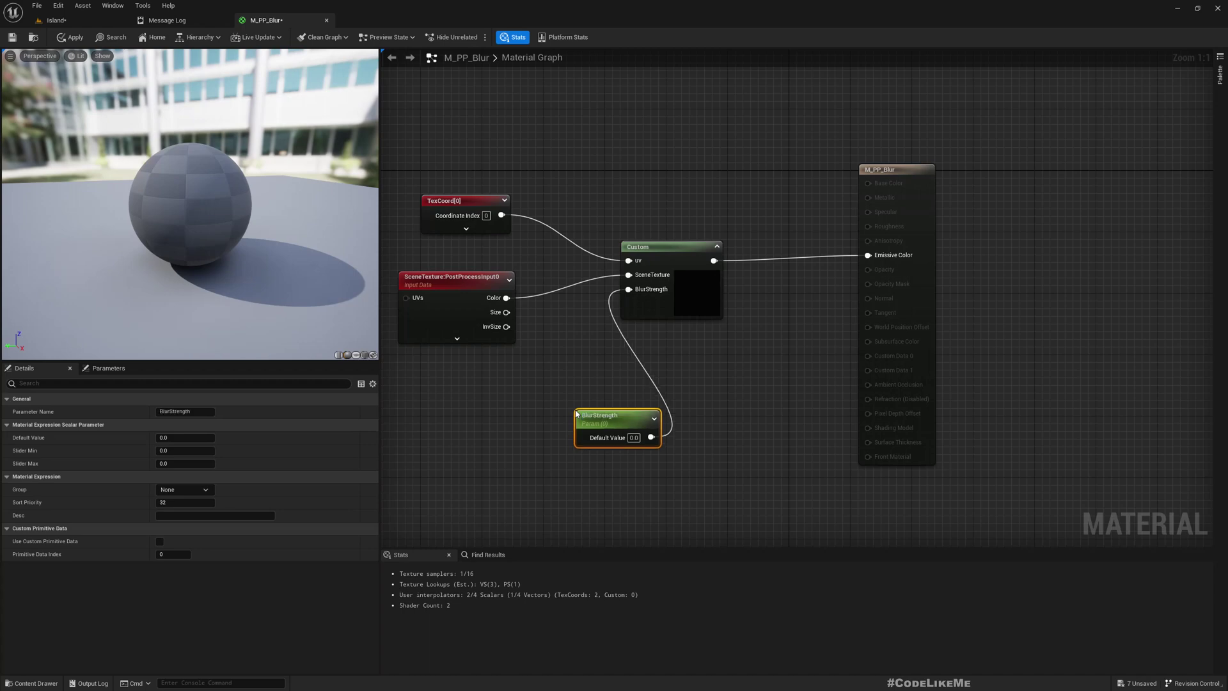
pyautogui.moveTo(615, 418); pyautogui.dragTo(479, 396)
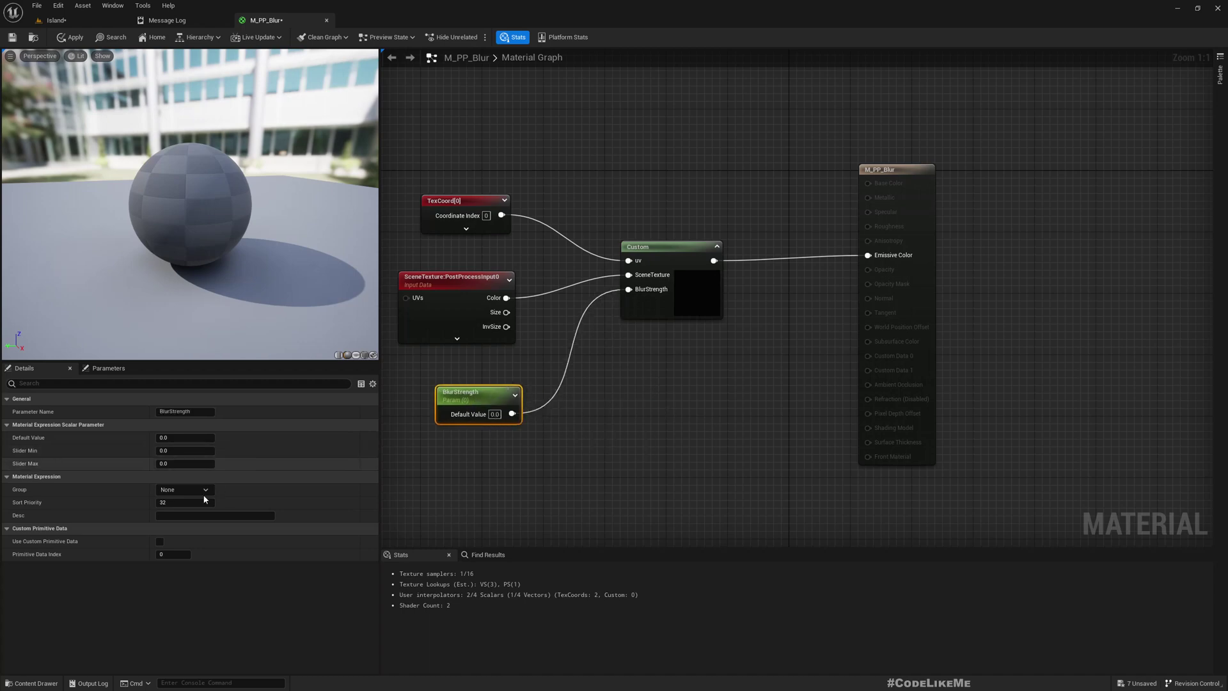
pyautogui.click(186, 438)
pyautogui.write('1')
pyautogui.press('Return')
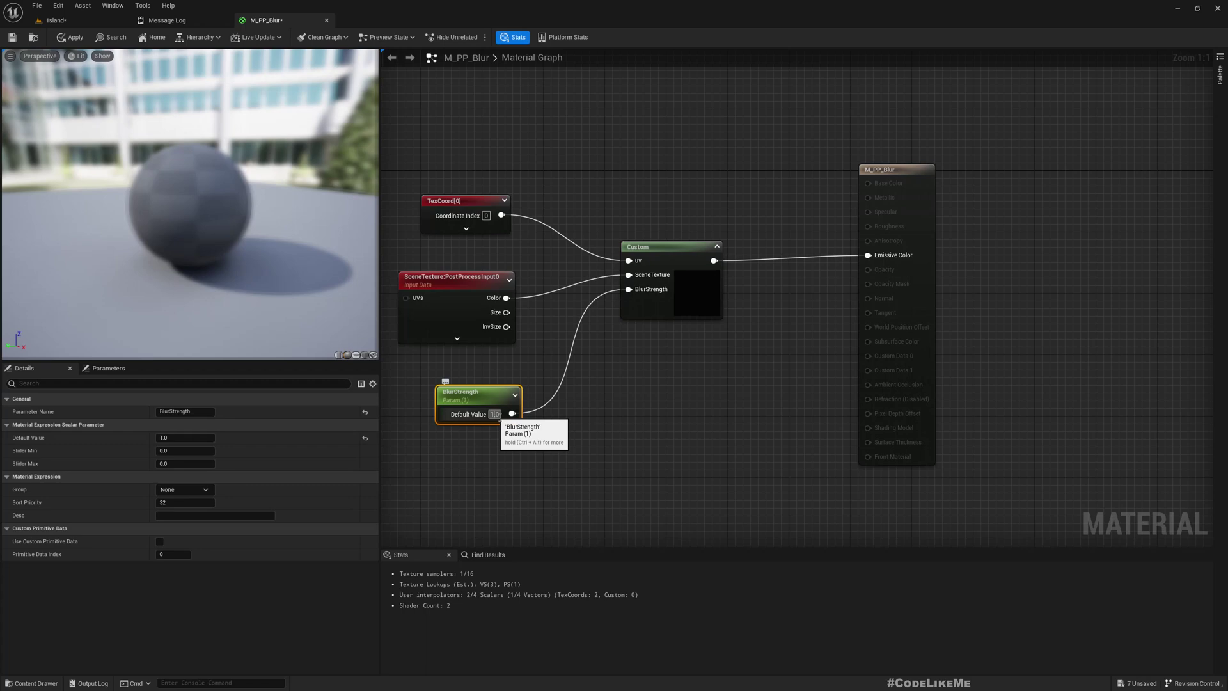
# Try BlurStrength defaults of 2, 0.1 and 0.51, then settle on 1.5
pyautogui.write('2')
pyautogui.press('Return')
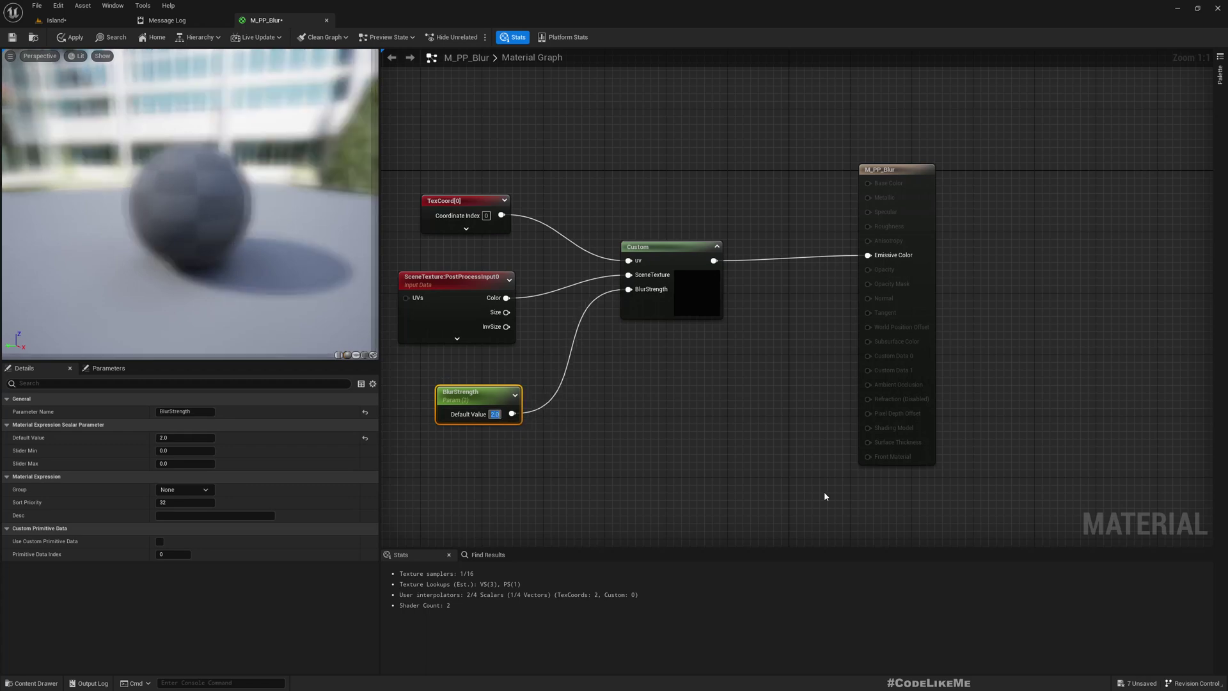
pyautogui.write('0.1')
pyautogui.press('Return')
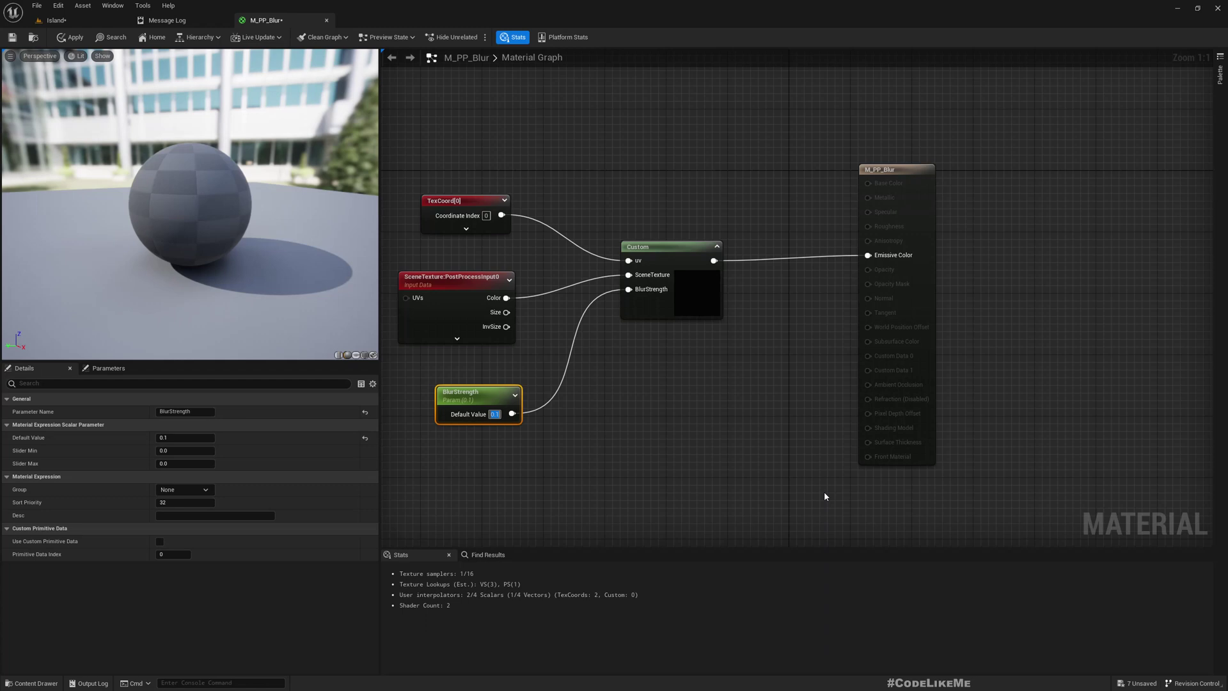
pyautogui.write('0.51')
pyautogui.press('Return')
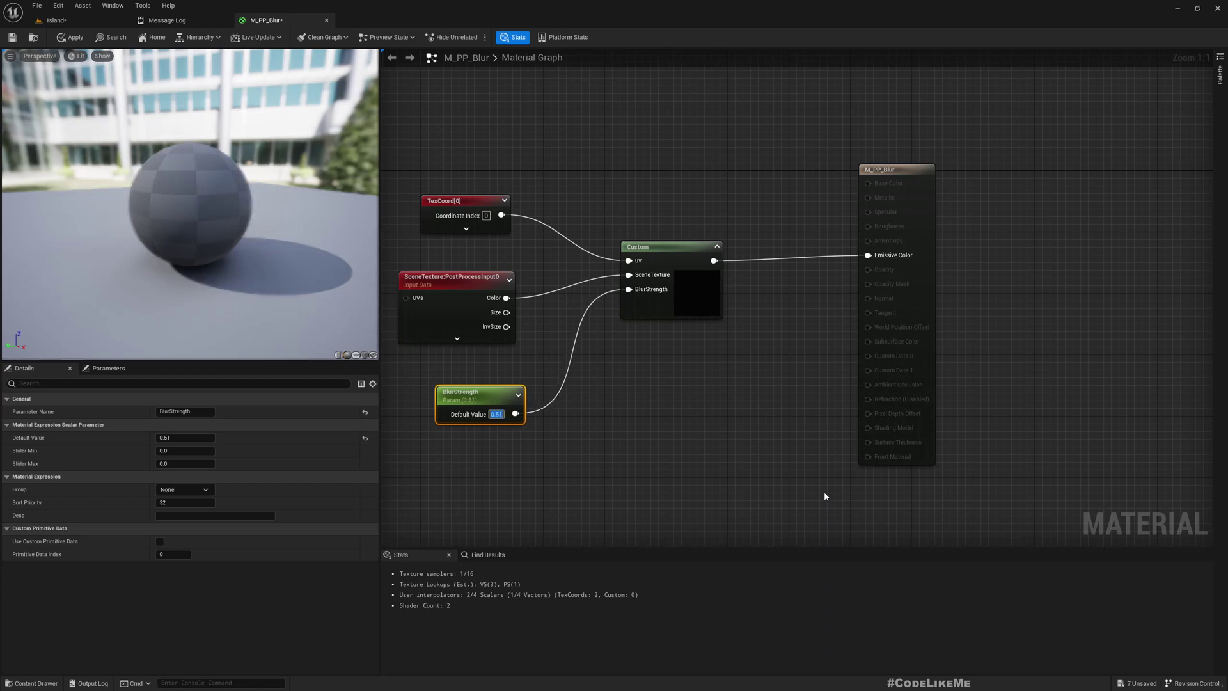
pyautogui.press('BackSpace')
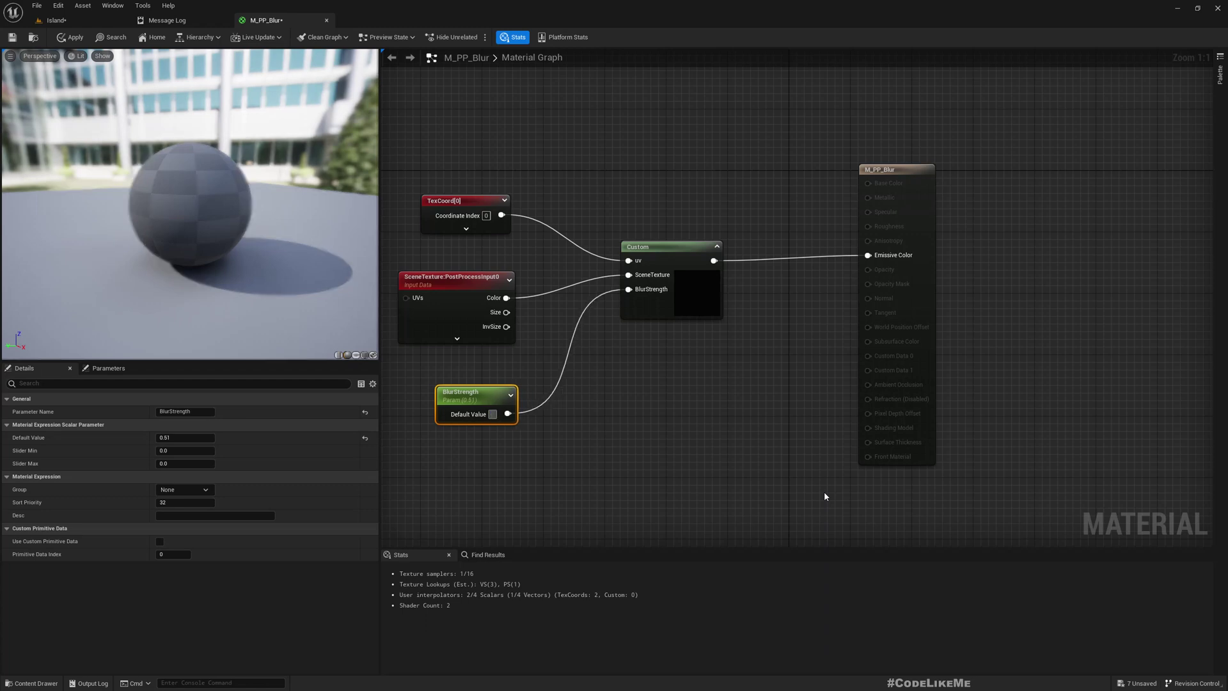
pyautogui.write('1.5')
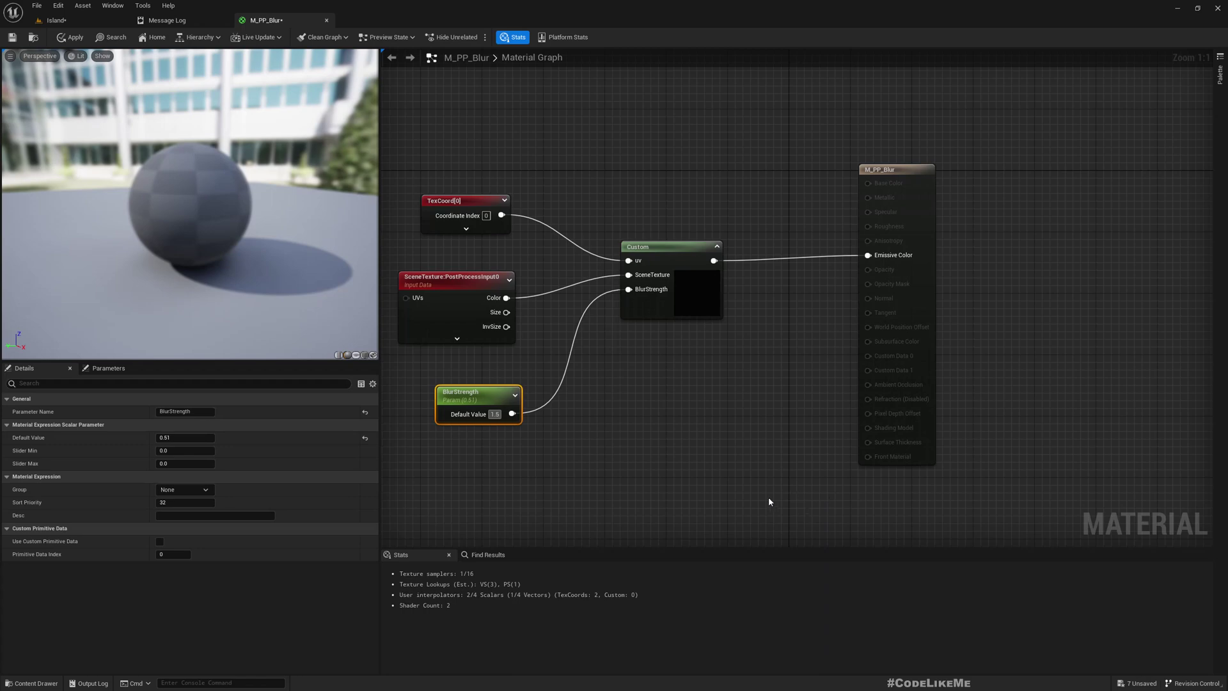
pyautogui.click(603, 468)
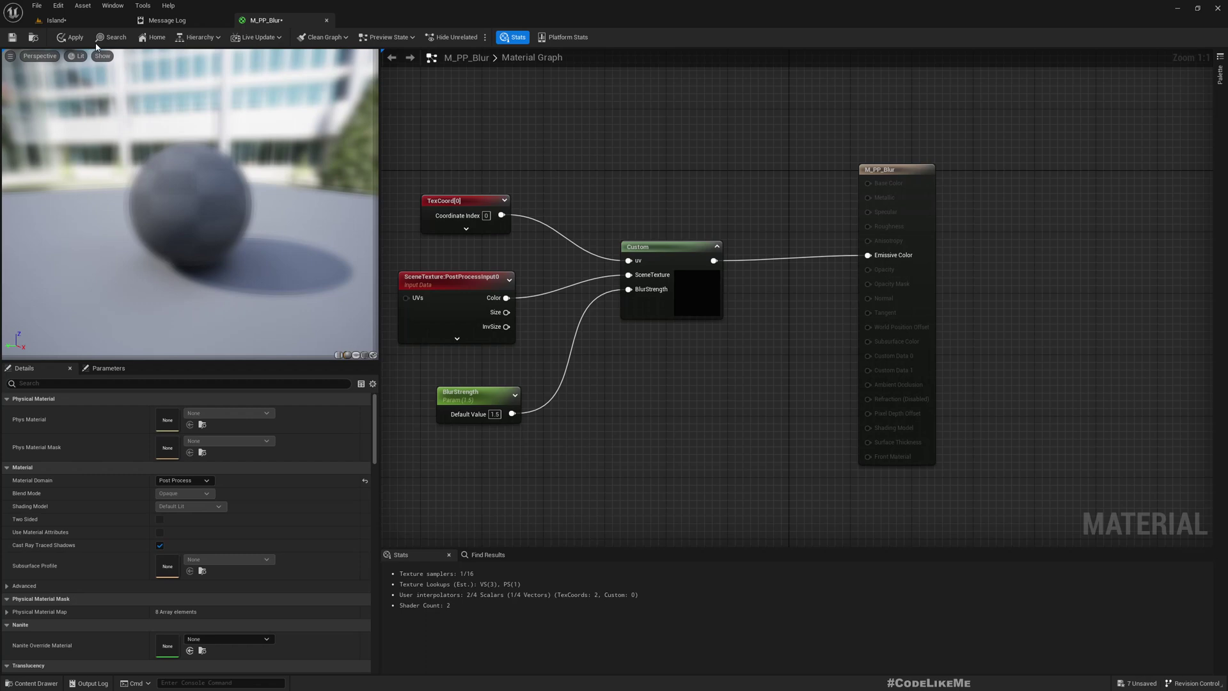
# Apply the material changes and select the PostProcessVolume in the Island level
pyautogui.click(70, 37)
pyautogui.click(56, 20)
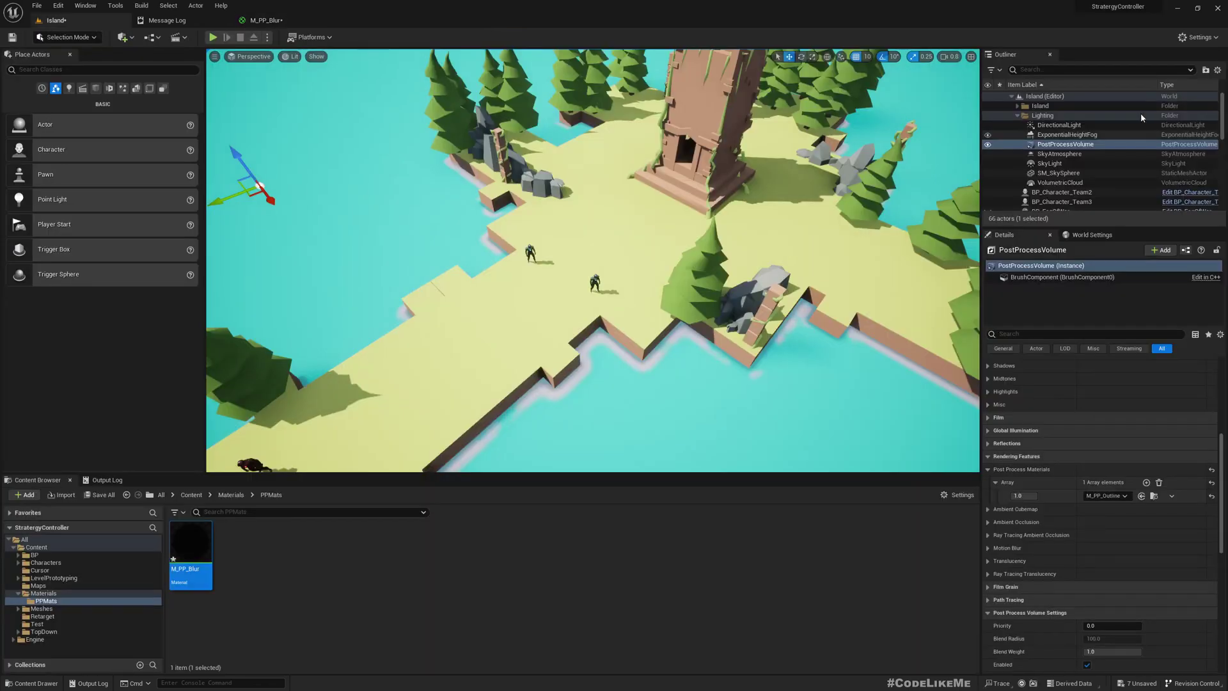
pyautogui.click(1057, 154)
pyautogui.click(1063, 134)
pyautogui.click(1063, 144)
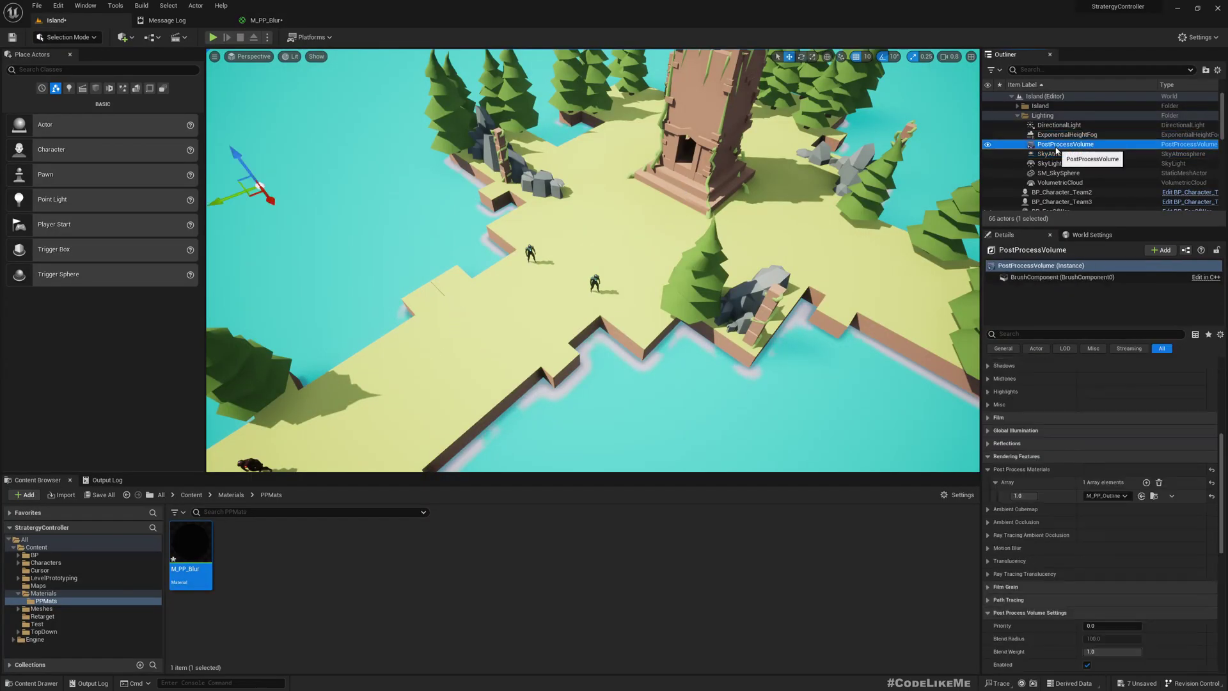
# Add a second Post Process Materials entry and make it an Asset reference
pyautogui.scroll(-5, 1135, 551)
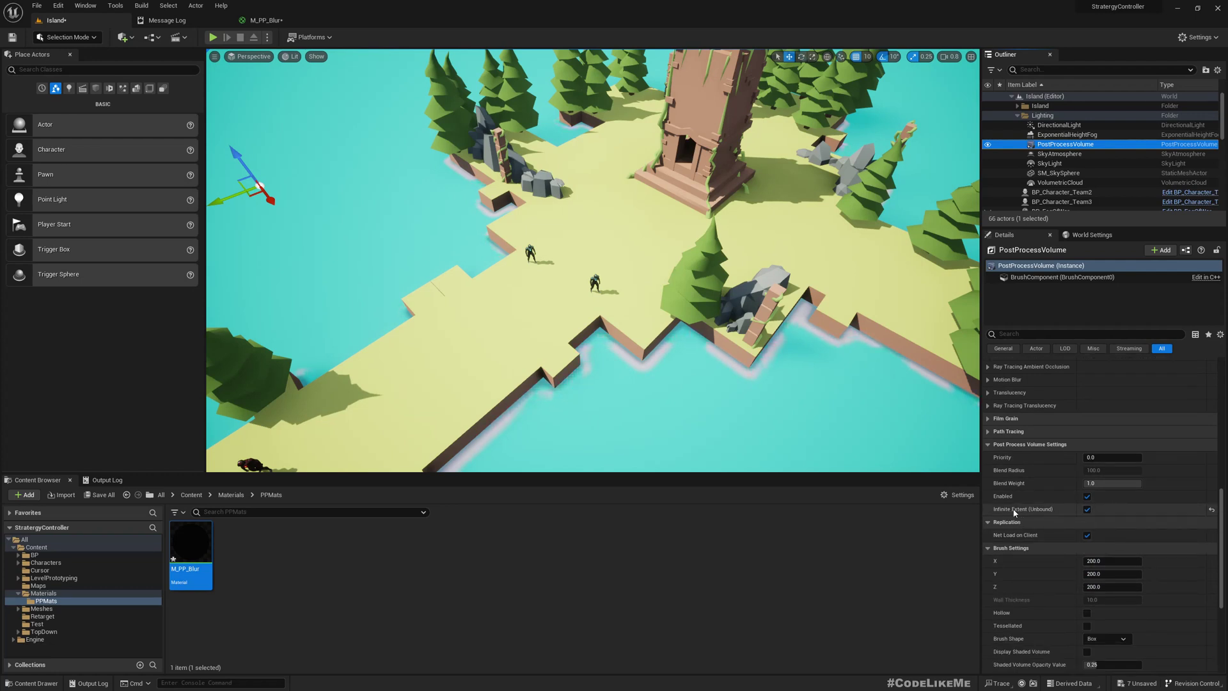
pyautogui.scroll(7, 1176, 535)
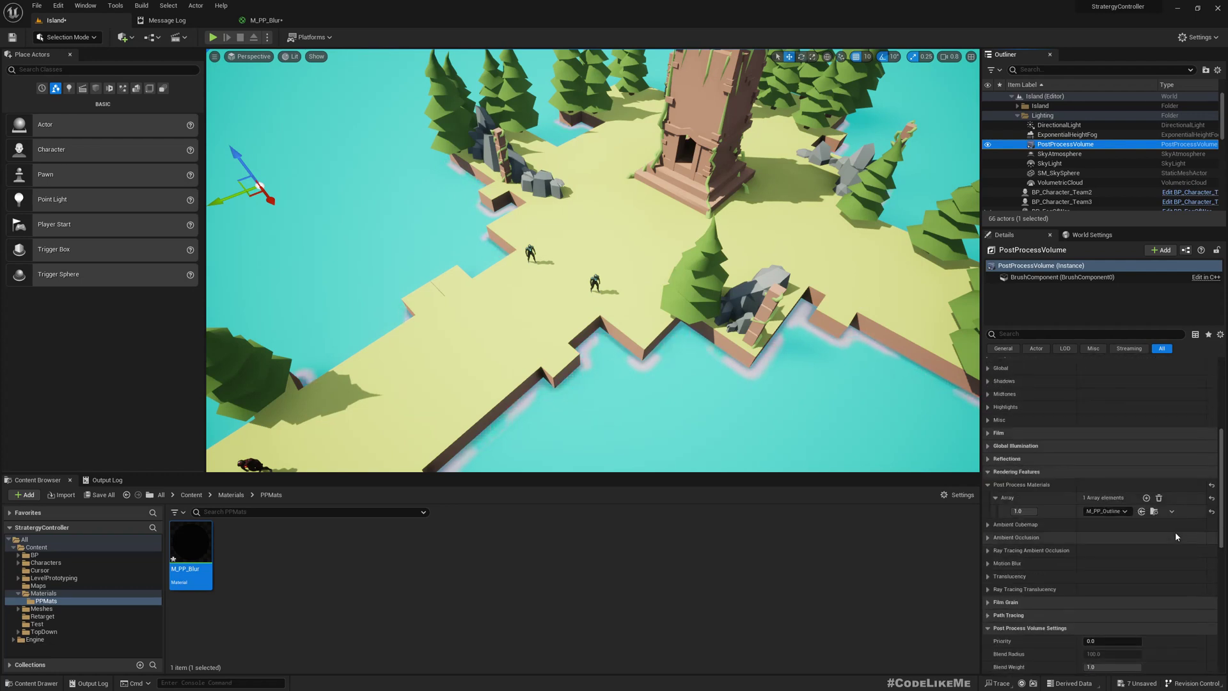
pyautogui.click(1146, 498)
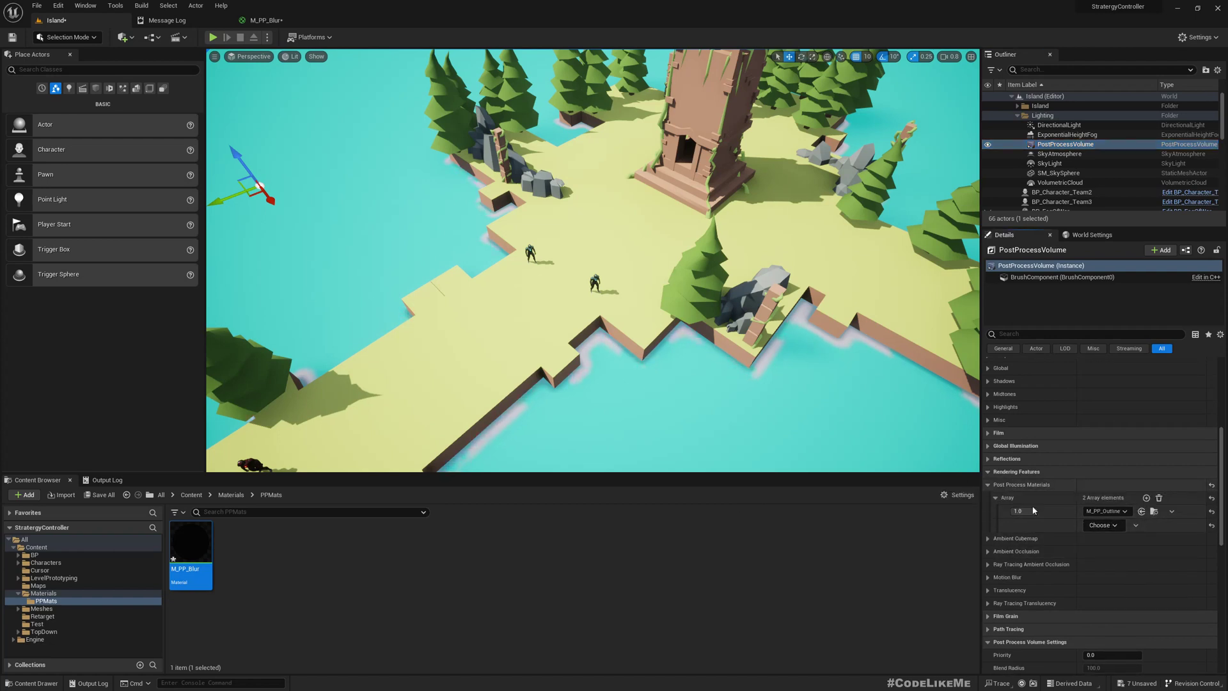
pyautogui.click(1103, 526)
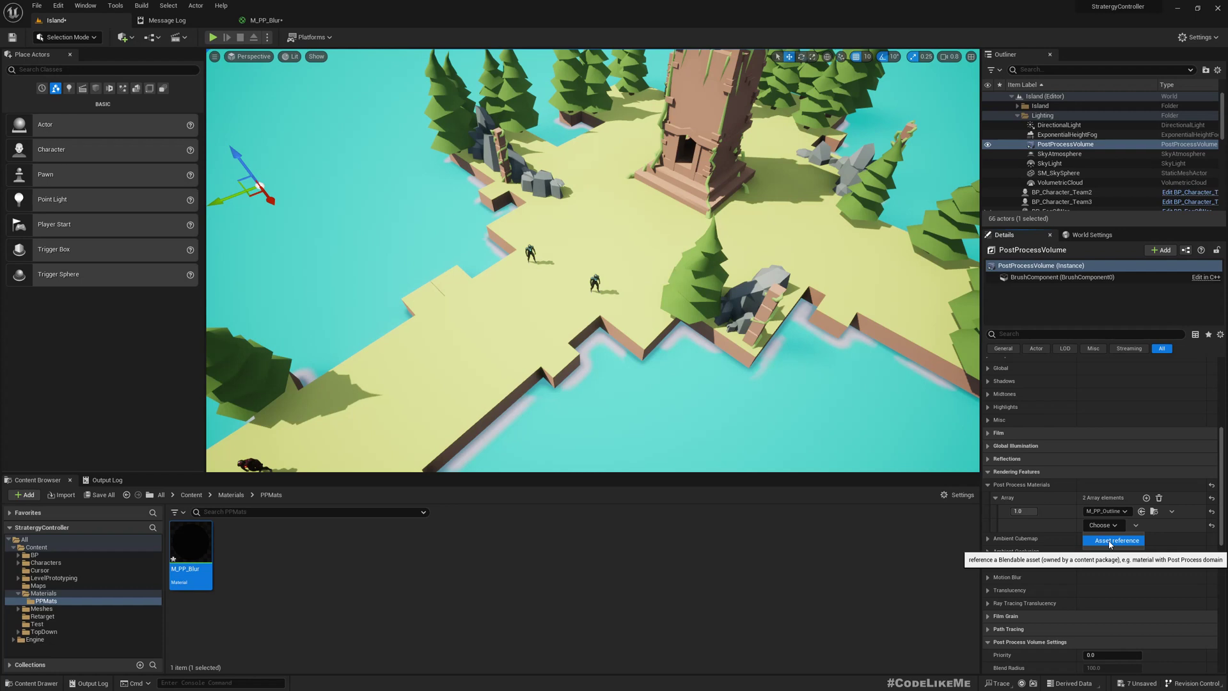
pyautogui.click(1110, 543)
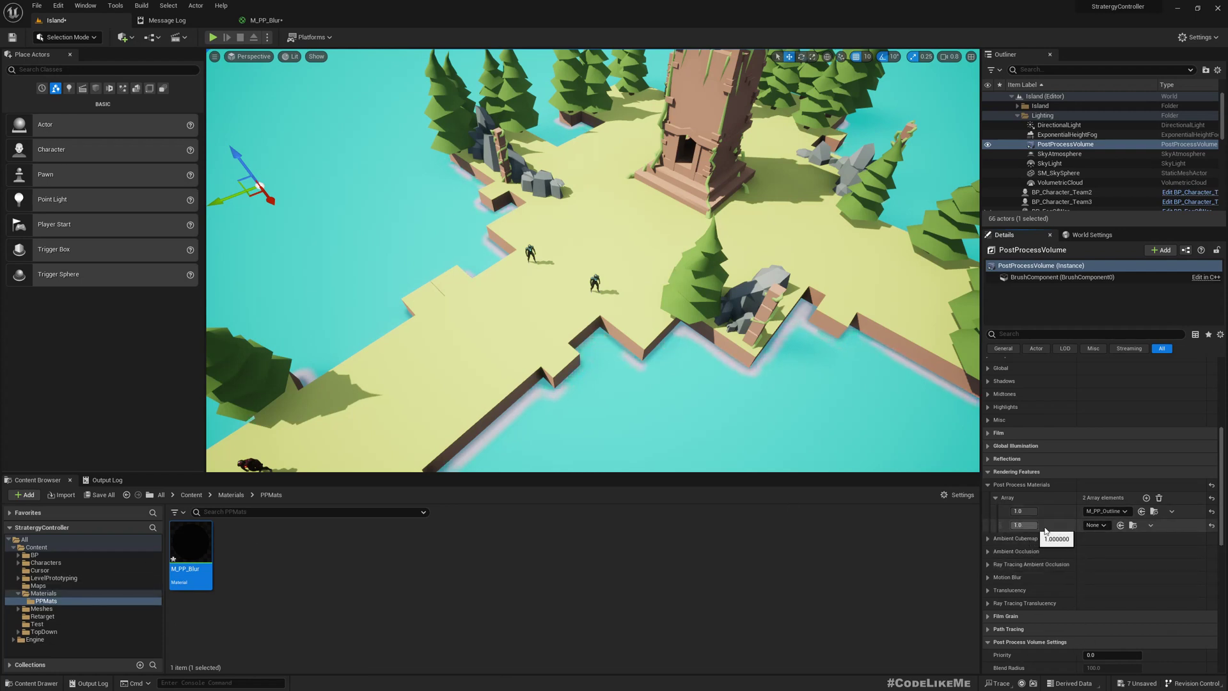
# Create the M_PP_Blur_Inst material instance from M_PP_Blur and check its BlurStrength override
pyautogui.rightClick(204, 543)
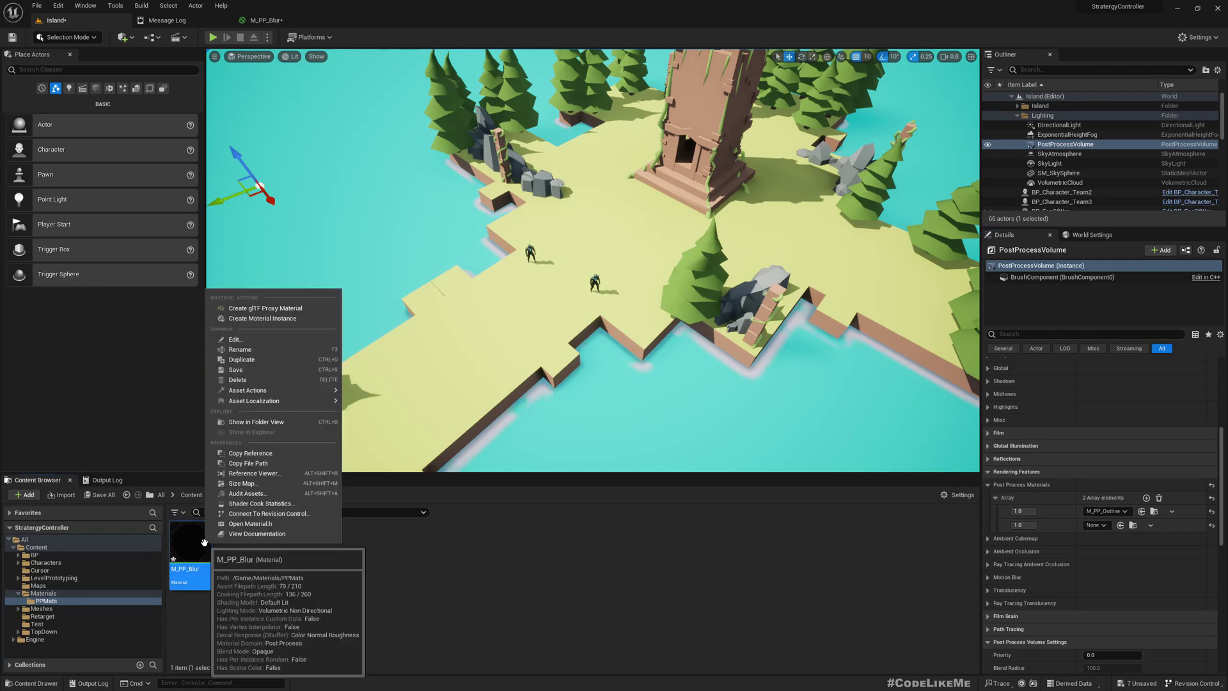
pyautogui.click(262, 318)
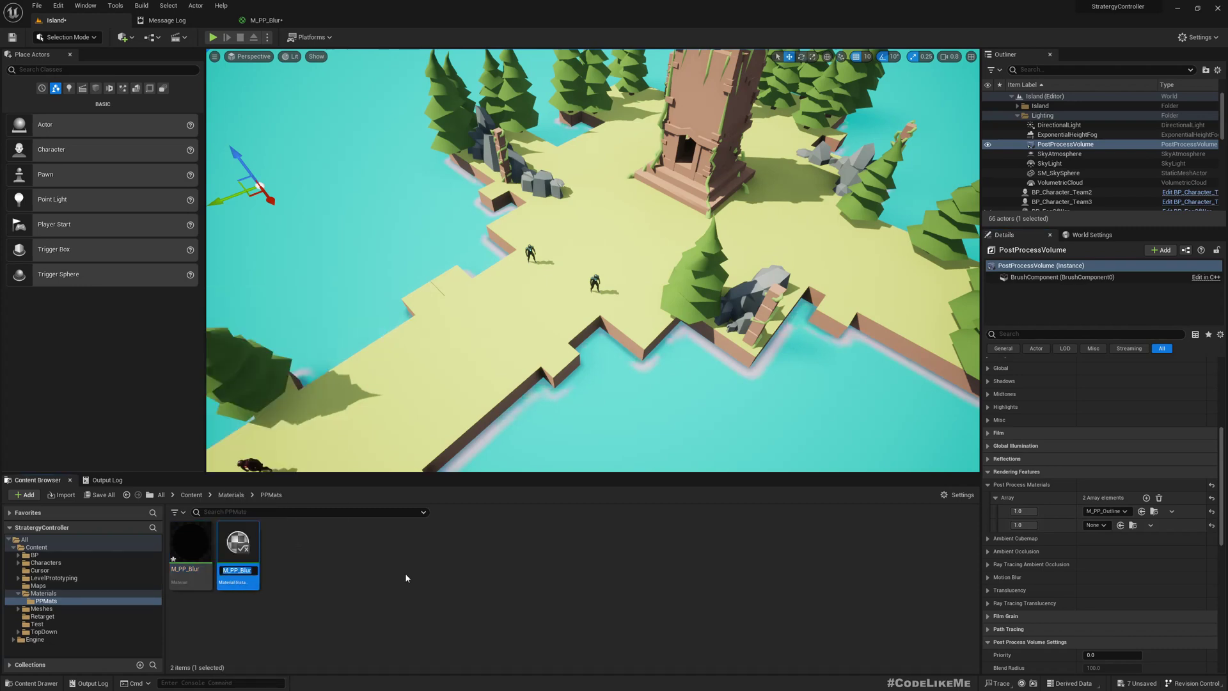
pyautogui.press('Return')
pyautogui.doubleClick(238, 545)
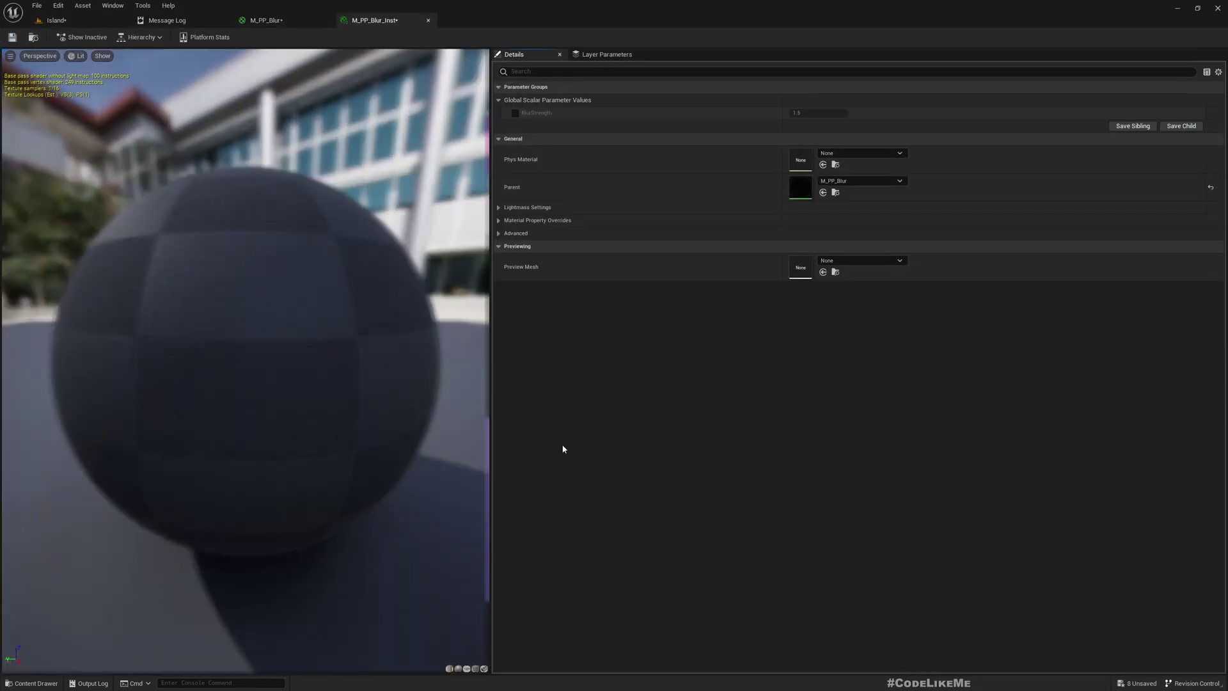
pyautogui.click(515, 113)
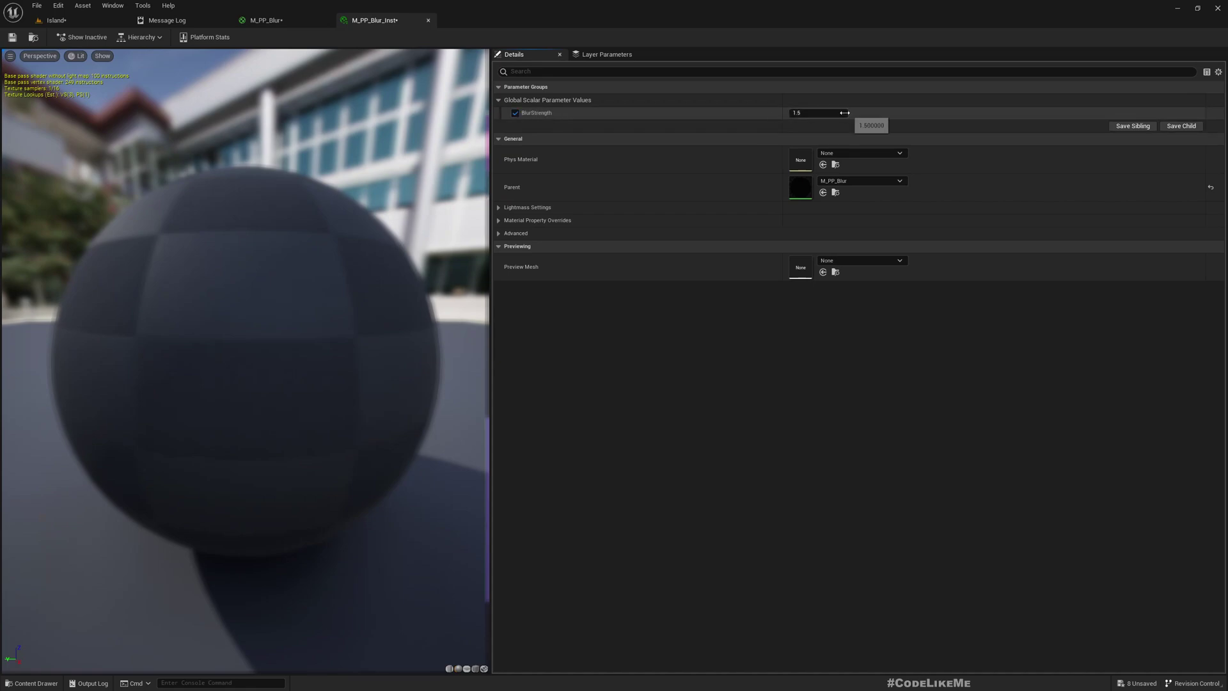
pyautogui.click(515, 114)
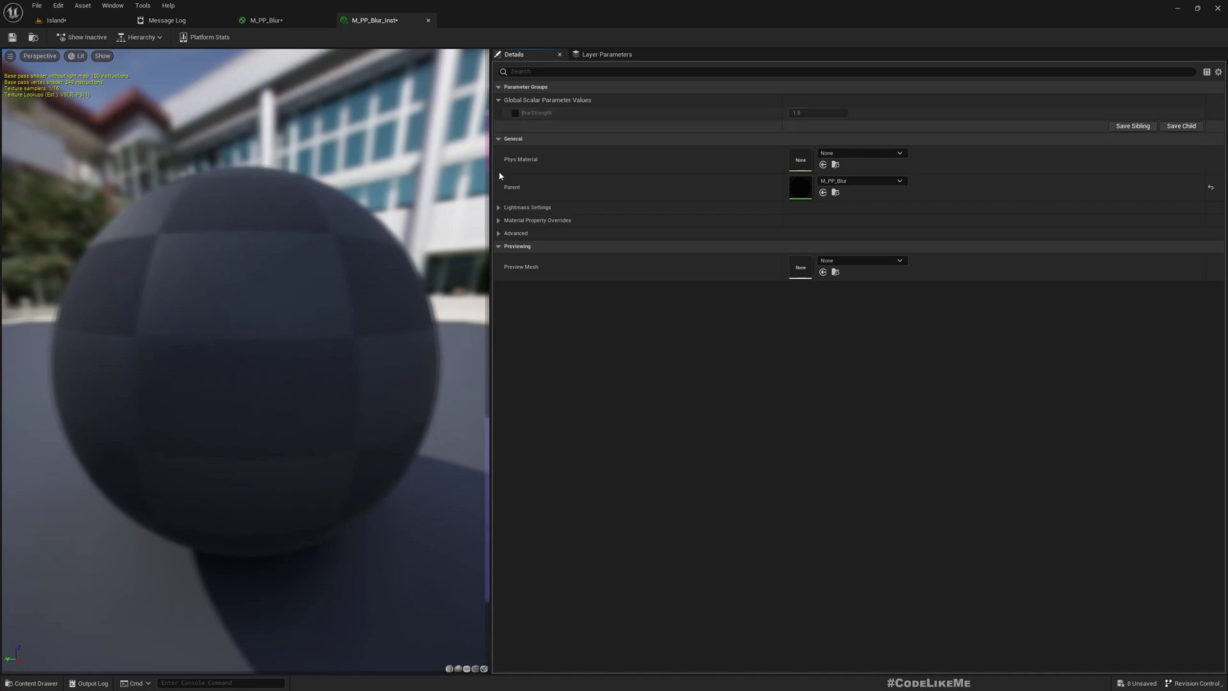
# Assign M_PP_Blur_Inst to the PostProcessVolume's empty post-process material slot
pyautogui.click(266, 21)
pyautogui.click(89, 22)
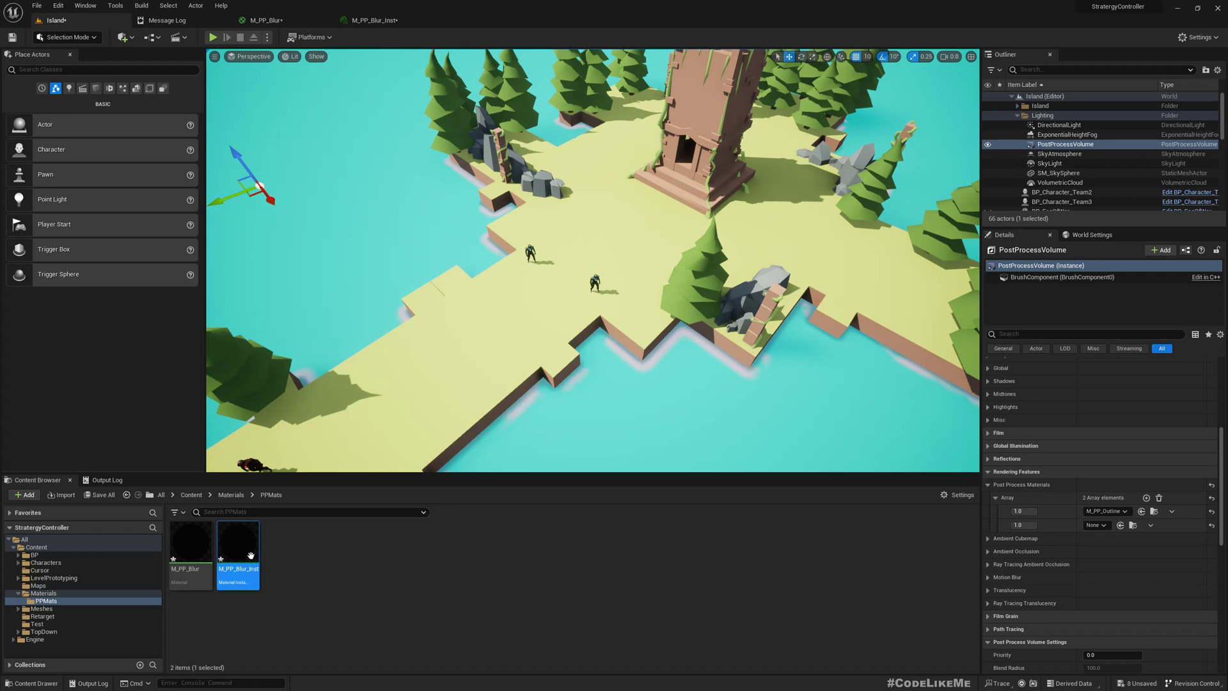
pyautogui.moveTo(237, 553); pyautogui.dragTo(1102, 524)
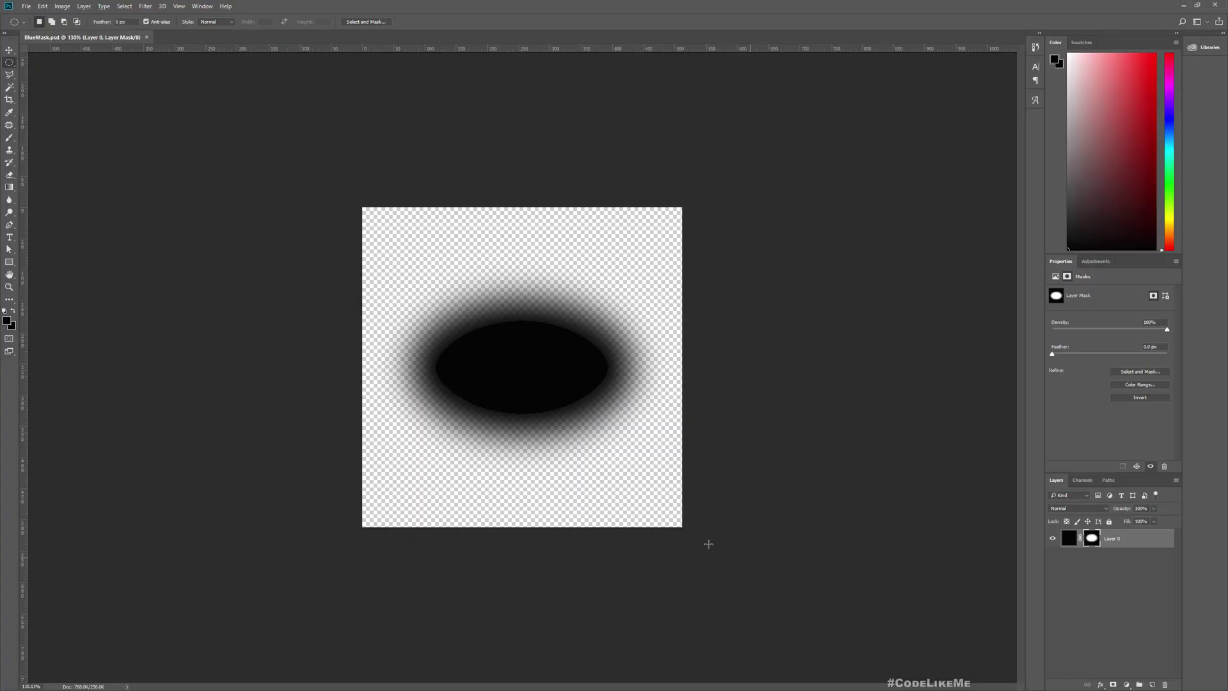
# Apply the old layer mask and draw a centred elliptical selection on the canvas
pyautogui.rightClick(1092, 539)
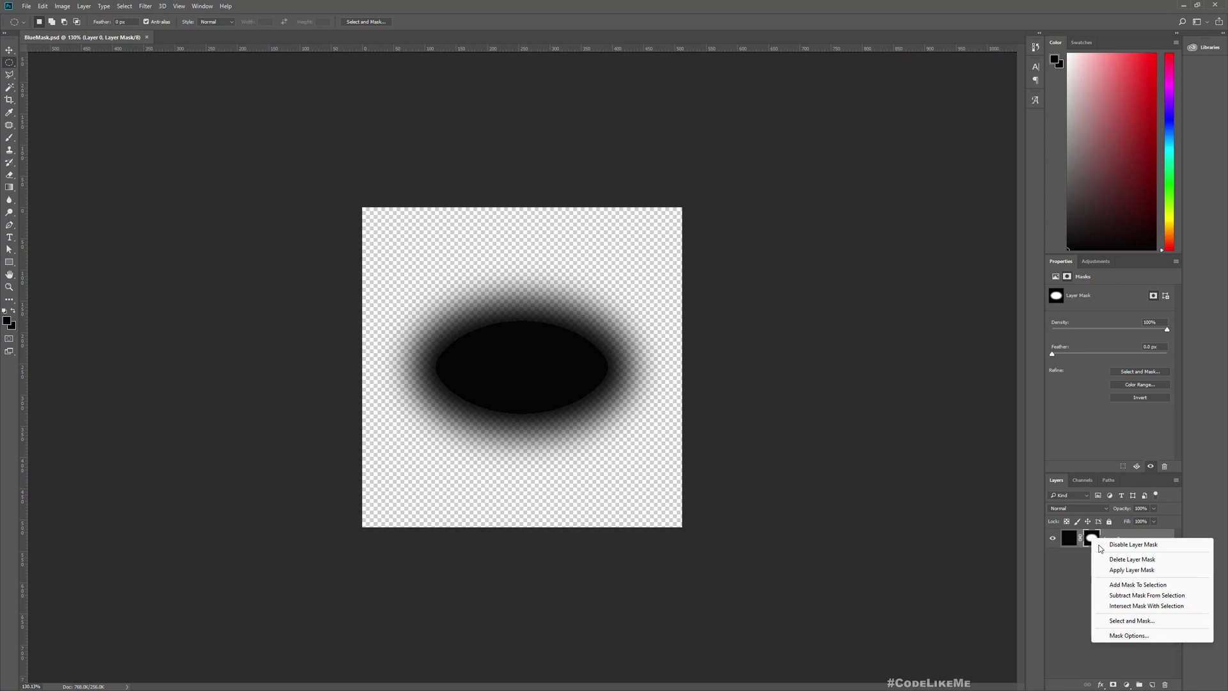
pyautogui.click(1134, 568)
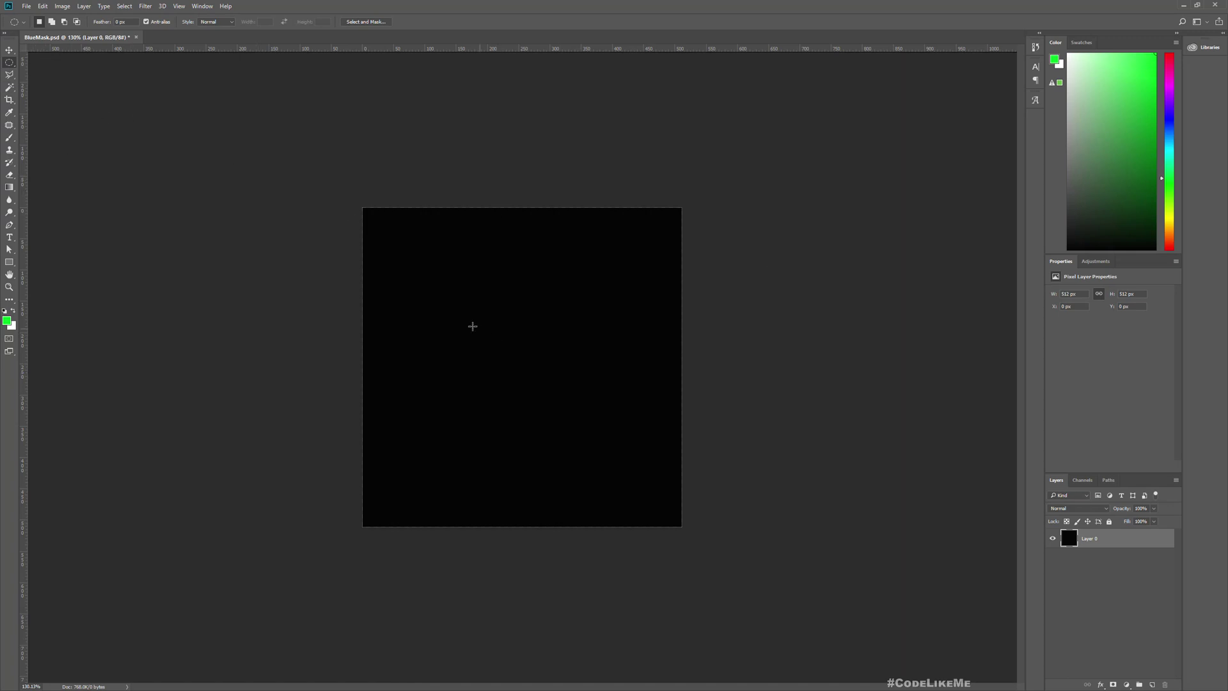
pyautogui.moveTo(443, 318); pyautogui.dragTo(667, 468)
pyautogui.moveTo(581, 389); pyautogui.dragTo(541, 367)
# Feather the ellipse by 20 pixels and add it as Layer 0's mask
pyautogui.rightClick(527, 347)
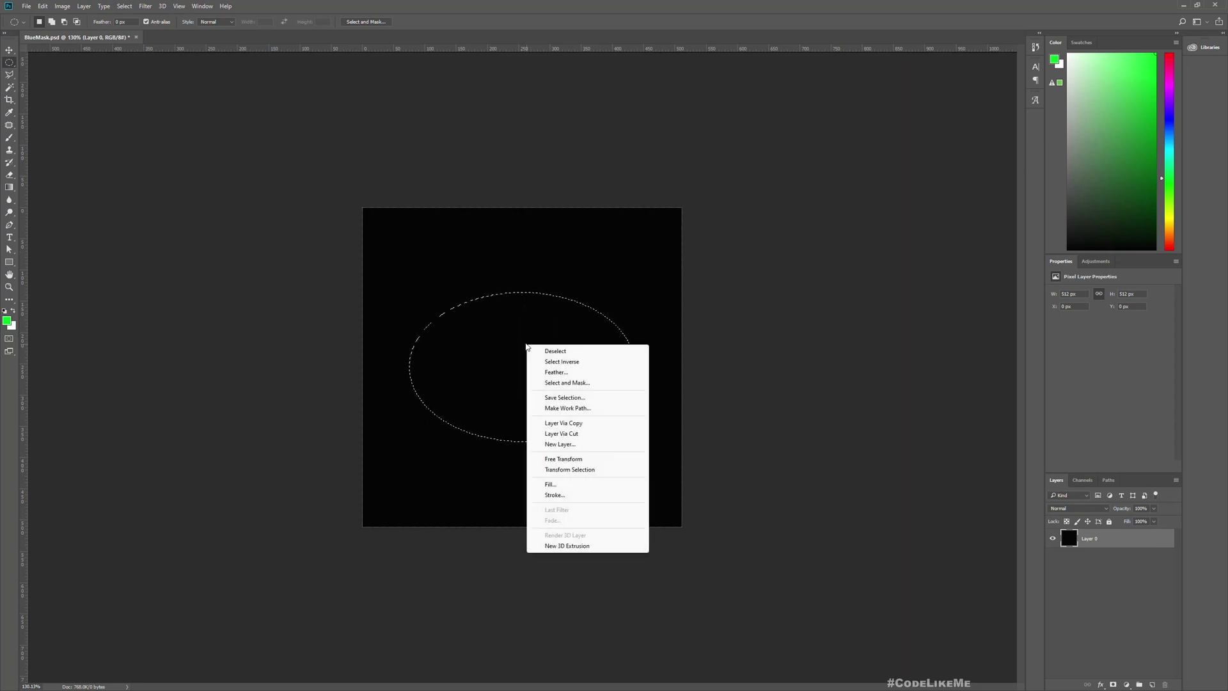
pyautogui.click(575, 373)
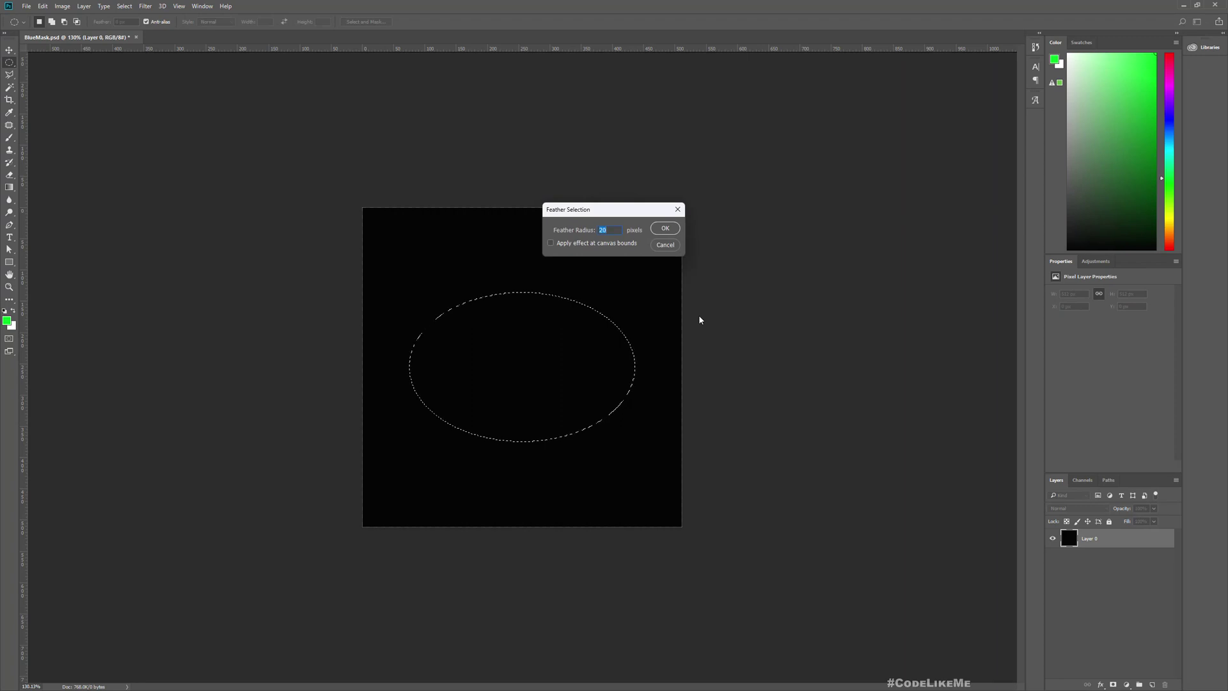
pyautogui.press('Return')
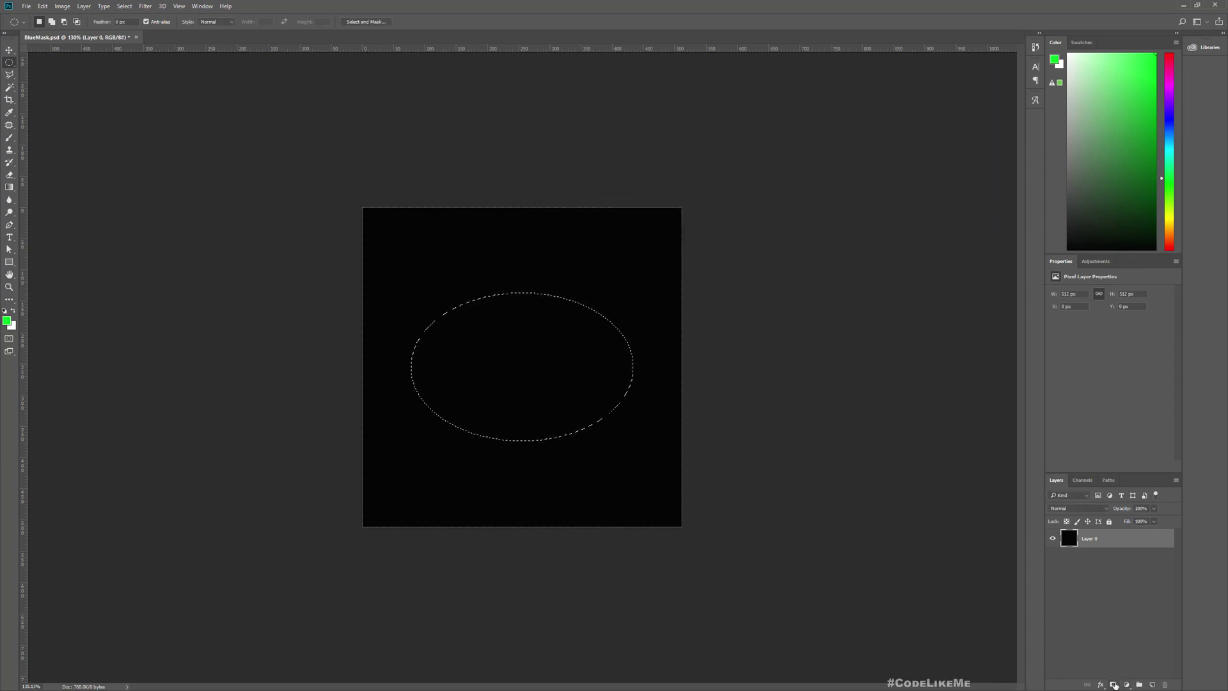
pyautogui.click(1113, 684)
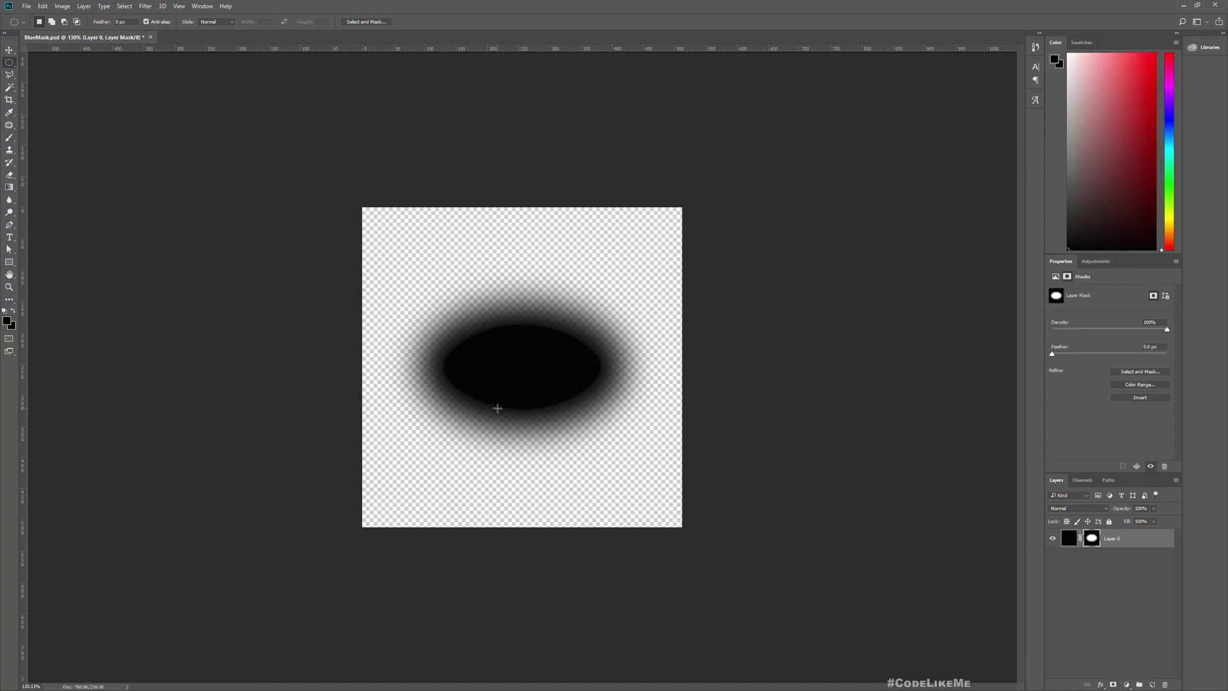
pyautogui.click(1094, 633)
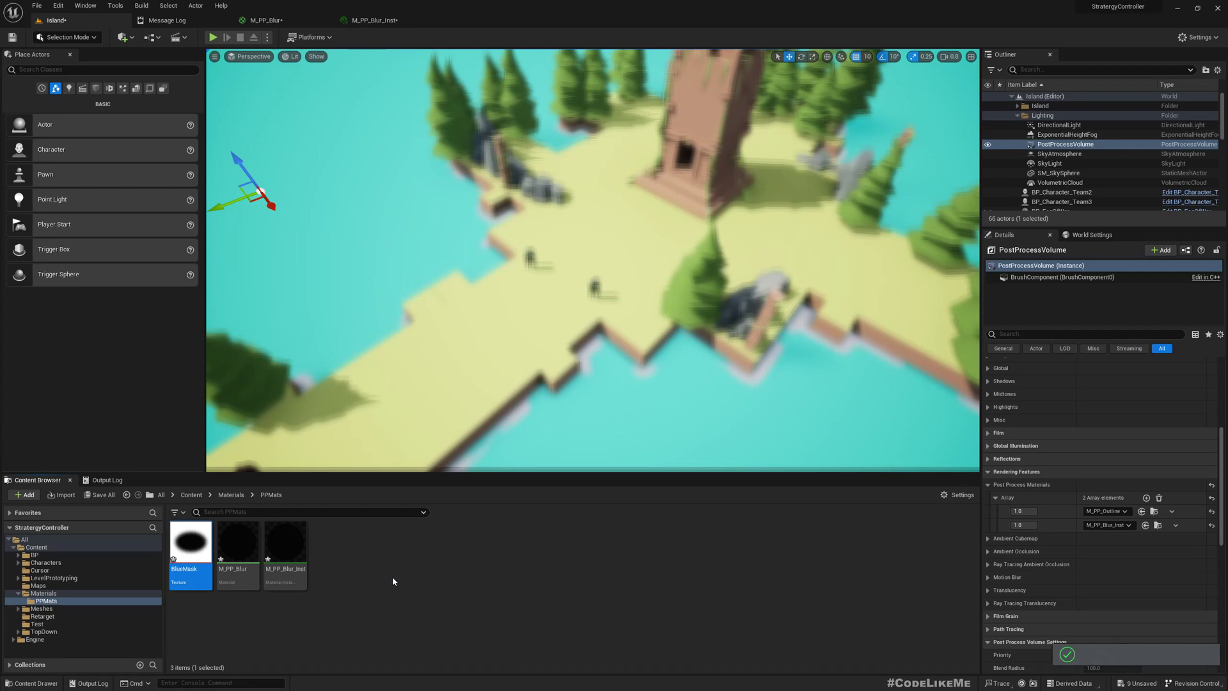
# Inspect the BlueMask texture, then rename it to BlurMask in the PPMats folder
pyautogui.doubleClick(190, 546)
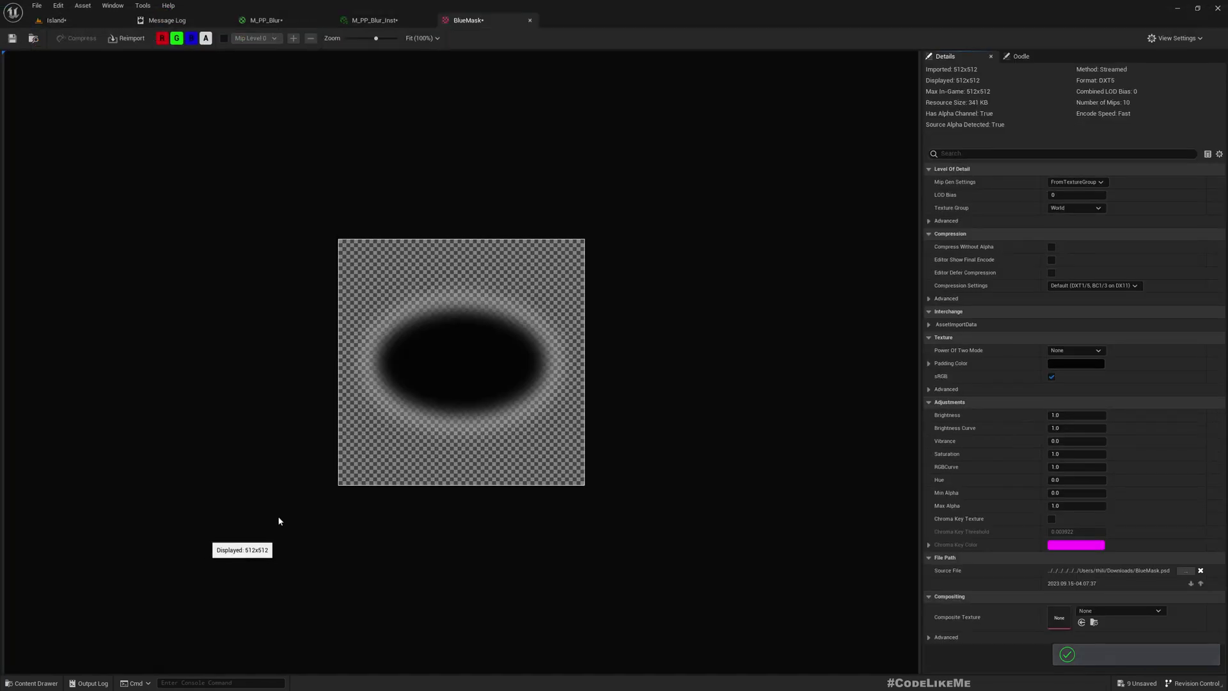
pyautogui.click(530, 19)
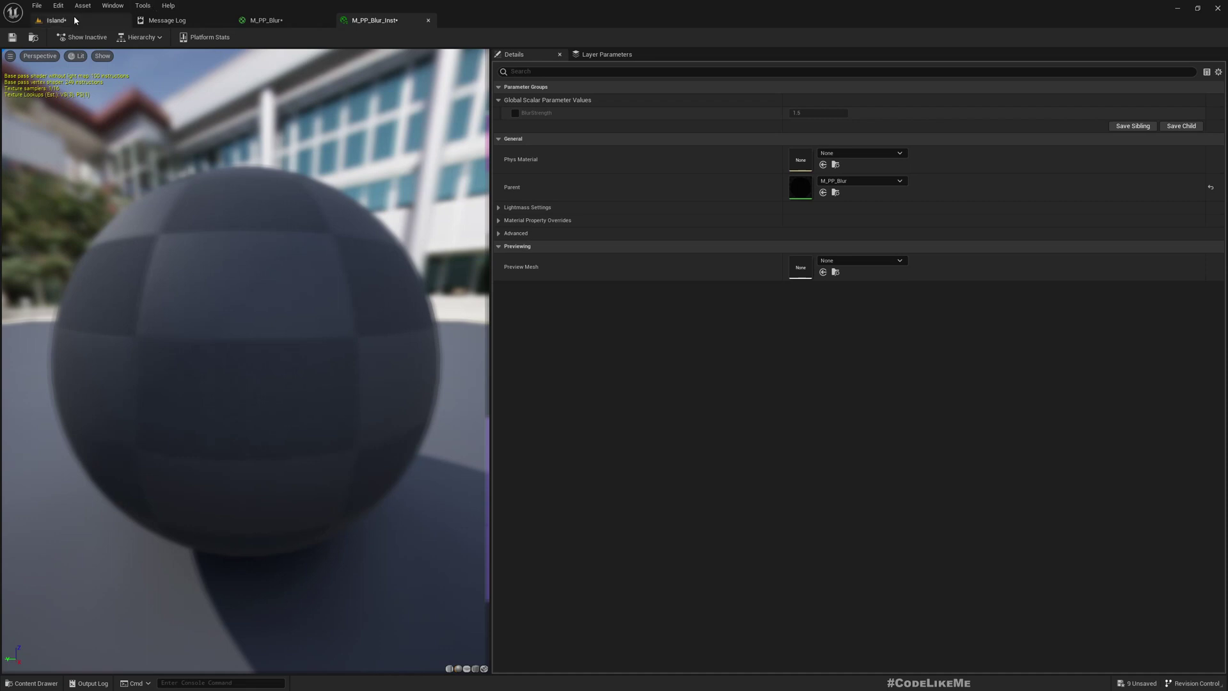
pyautogui.click(56, 20)
pyautogui.moveTo(189, 547); pyautogui.dragTo(486, 551)
pyautogui.click(182, 578)
pyautogui.press('F2')
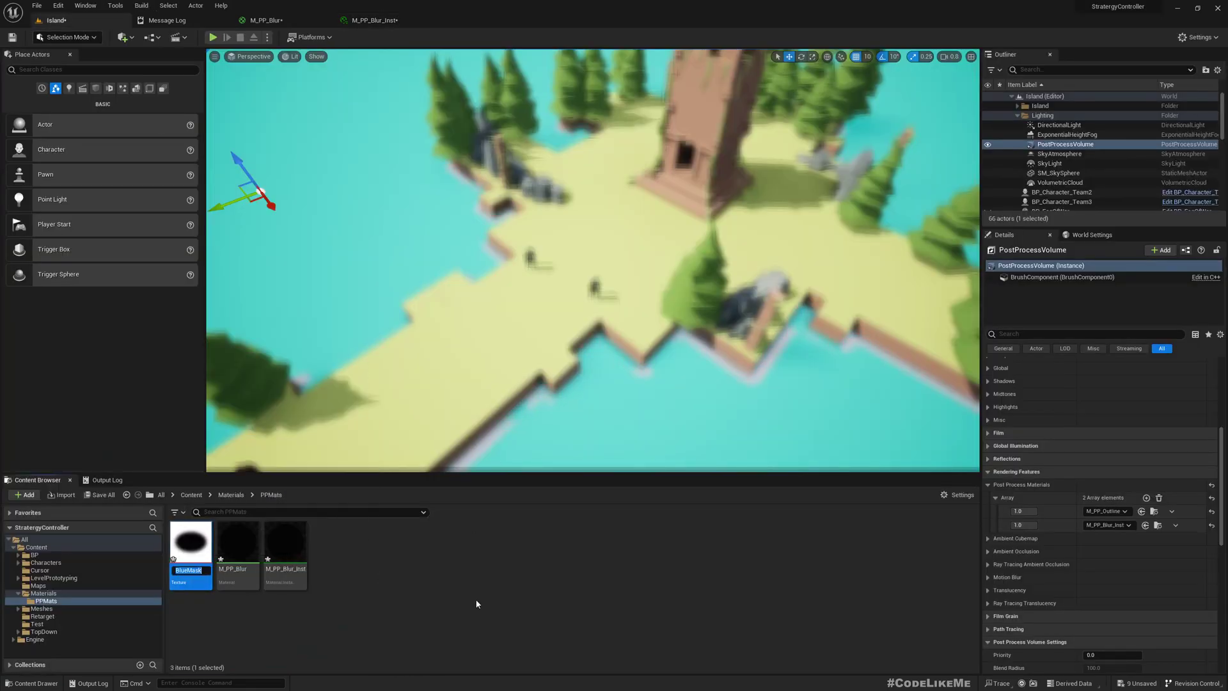
pyautogui.press('Right')
pyautogui.press('Left')
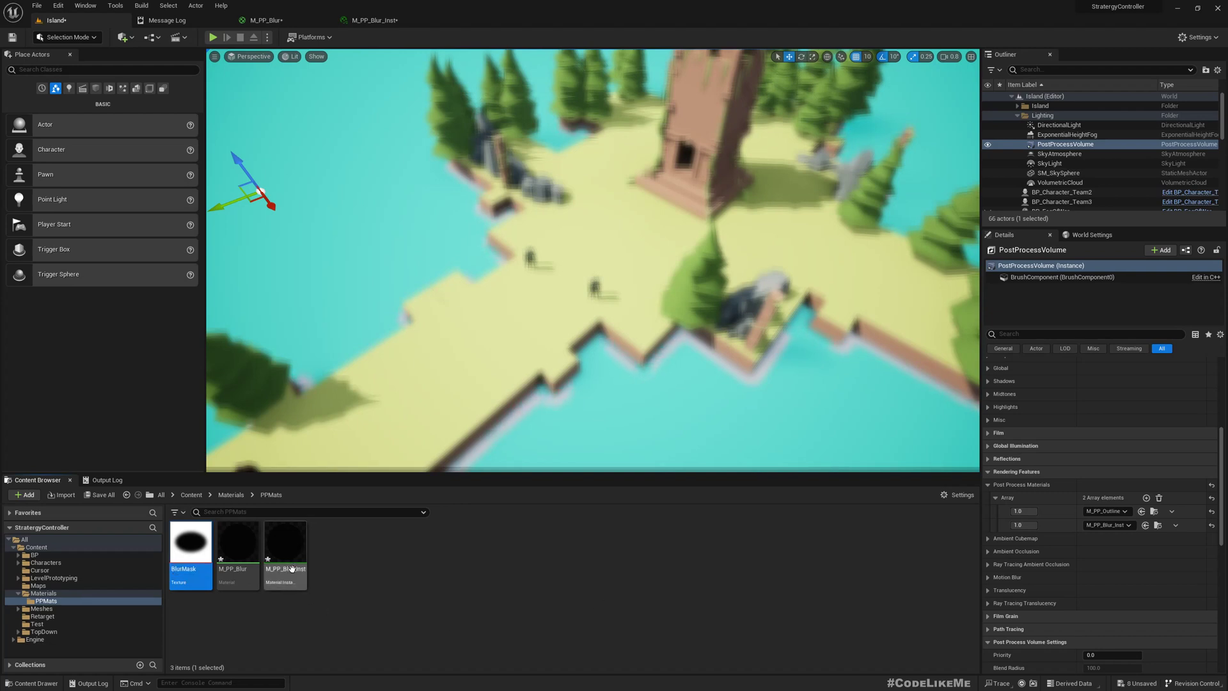
# Add BlurMask to the M_PP_Blur graph as a Texture Sample and arrange the nodes
pyautogui.moveTo(190, 544); pyautogui.dragTo(619, 408)
pyautogui.moveTo(535, 495); pyautogui.dragTo(586, 367, button='right')
pyautogui.moveTo(718, 297); pyautogui.dragTo(535, 375)
pyautogui.press('Home')
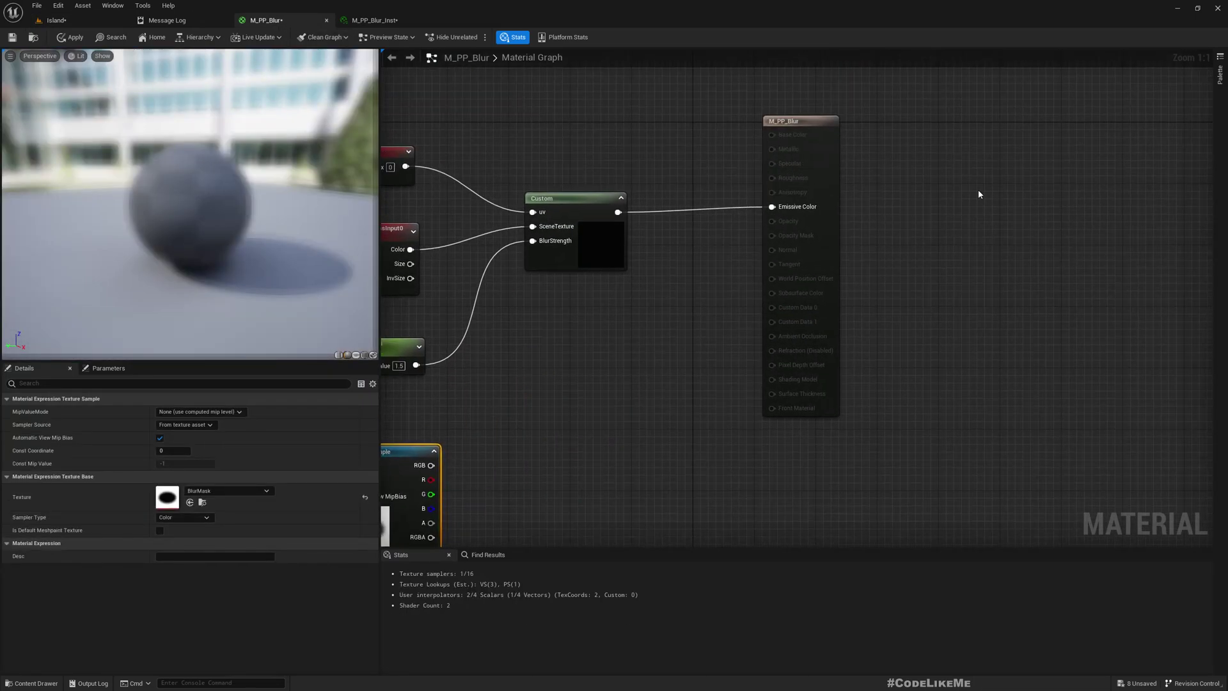
pyautogui.moveTo(821, 167); pyautogui.dragTo(944, 167)
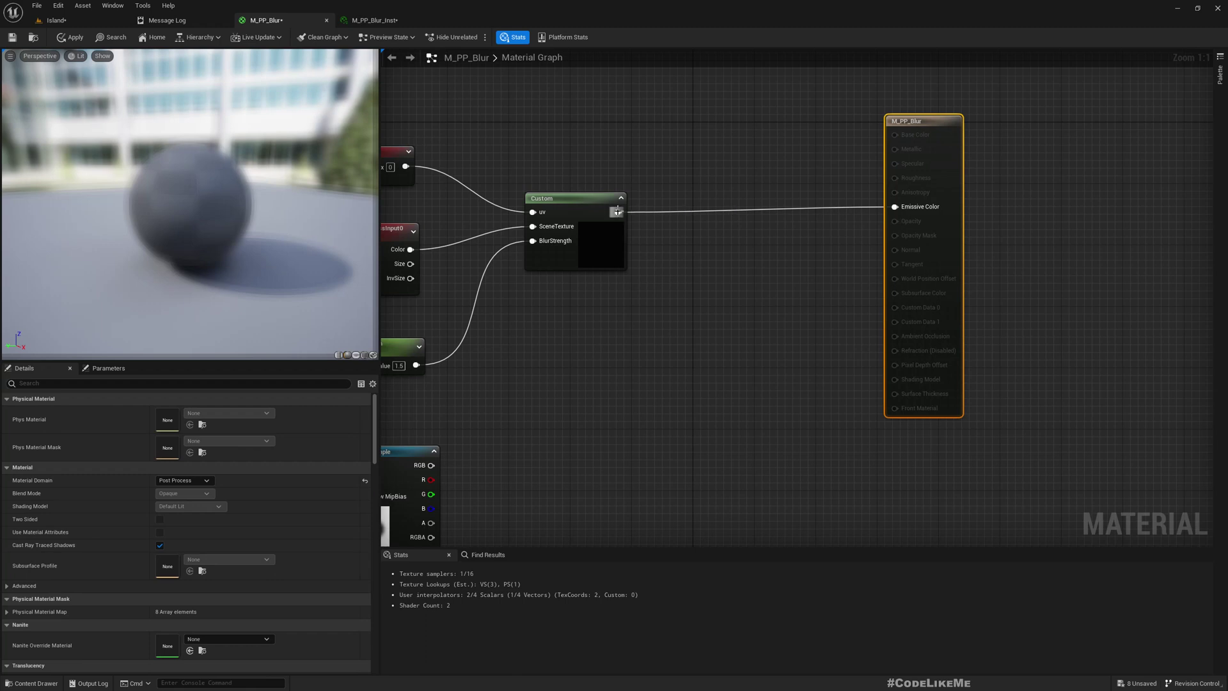
# Create a Lerp node with the Custom blur output feeding its A input
pyautogui.moveTo(617, 212); pyautogui.dragTo(700, 298)
pyautogui.write('lerp')
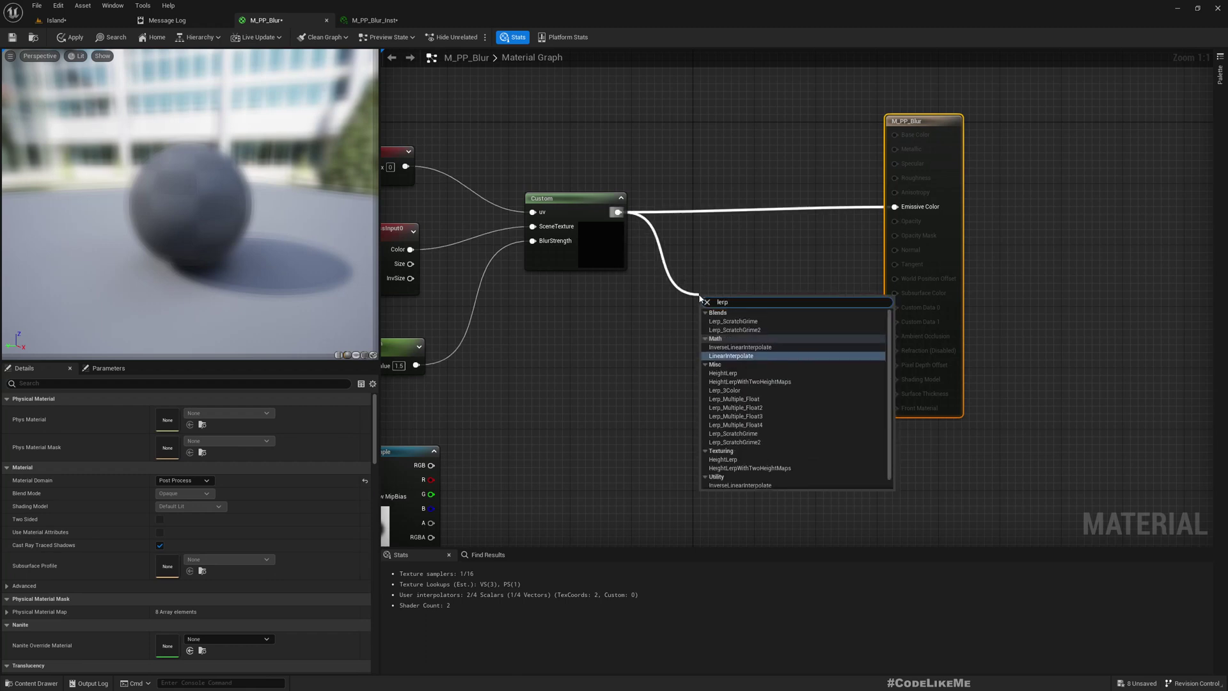
pyautogui.press('Return')
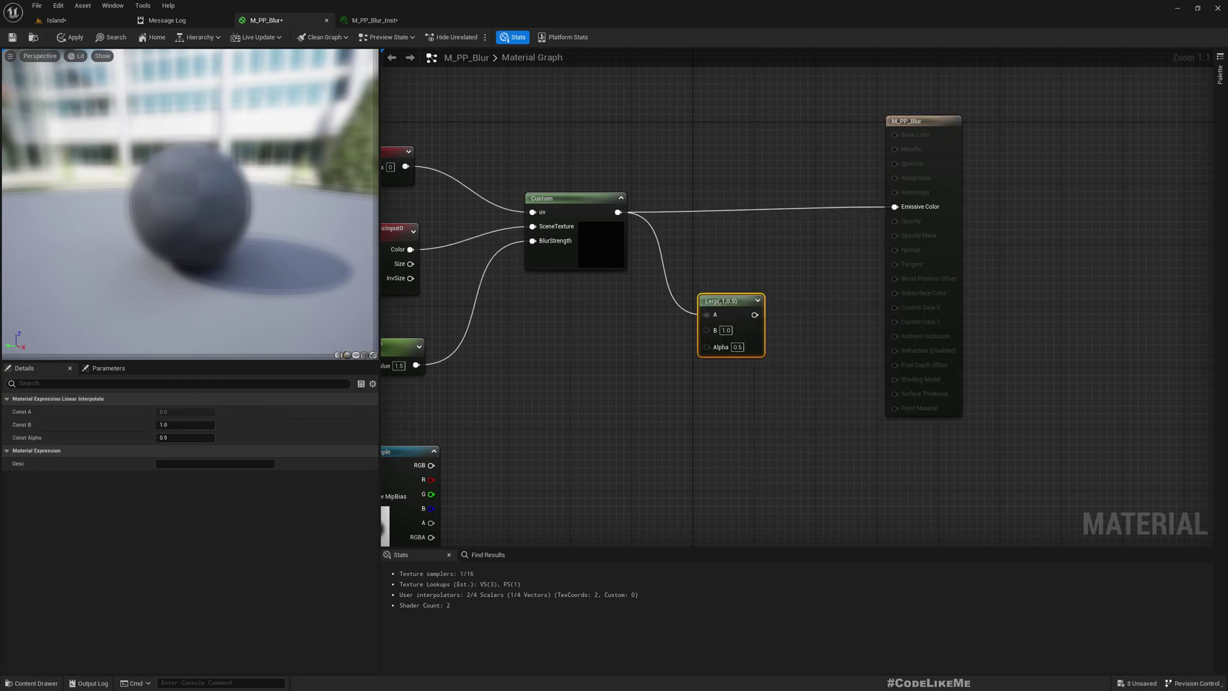
pyautogui.moveTo(618, 406); pyautogui.dragTo(679, 342, button='right')
pyautogui.moveTo(546, 210); pyautogui.dragTo(584, 268, button='right')
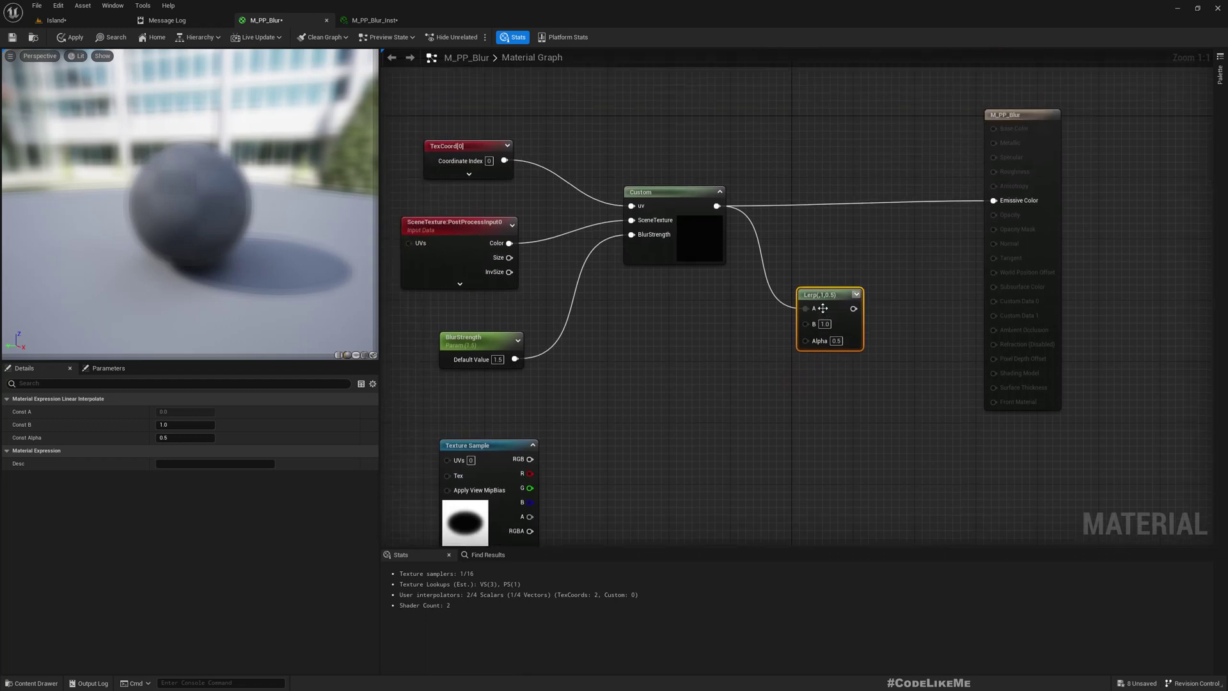
# Wire the SceneTexture colour into the Lerp's B input
pyautogui.moveTo(509, 243); pyautogui.dragTo(711, 378)
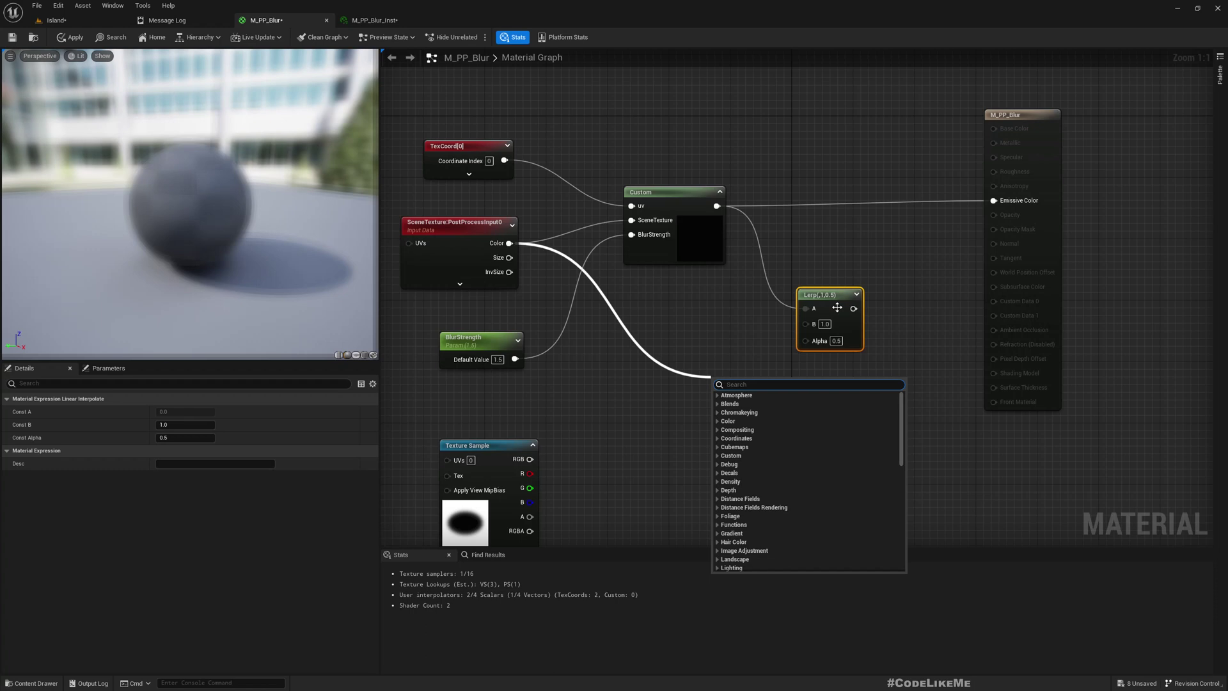
pyautogui.moveTo(823, 233); pyautogui.dragTo(777, 235, button='right')
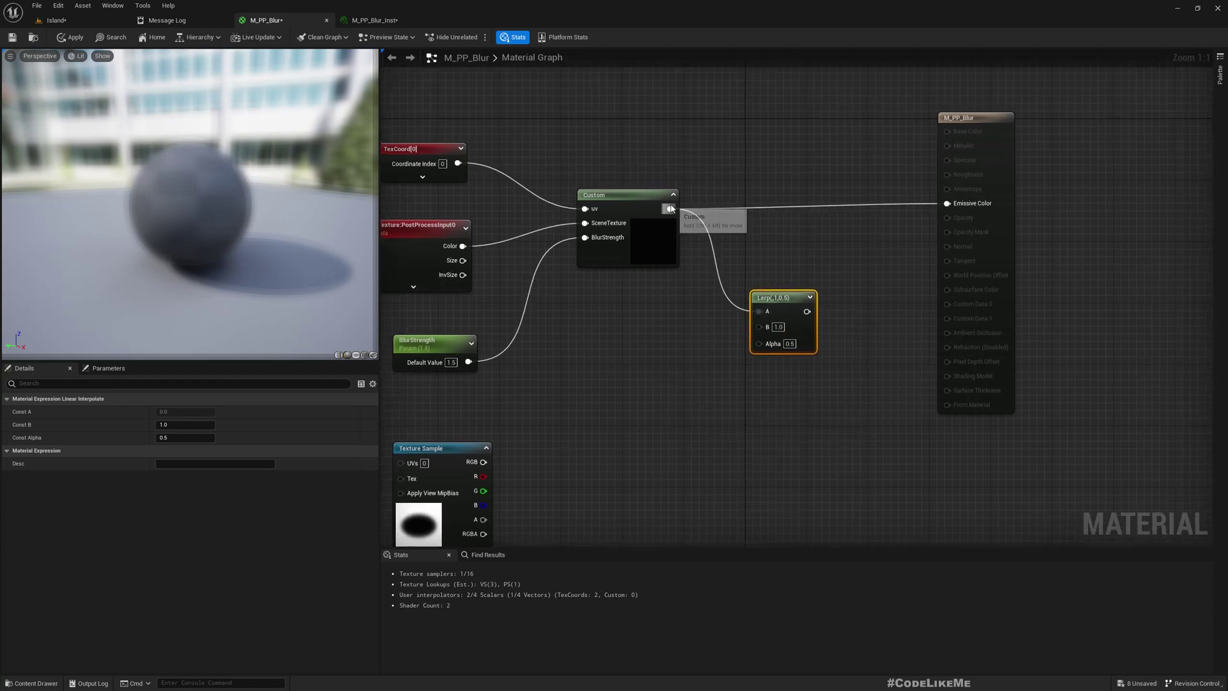
pyautogui.moveTo(616, 321); pyautogui.dragTo(677, 343, button='right')
pyautogui.moveTo(523, 266); pyautogui.dragTo(820, 347)
pyautogui.moveTo(632, 436); pyautogui.dragTo(649, 388, button='right')
# Connect BlurMask's alpha to the Lerp Alpha and send the Lerp result to Emissive Color
pyautogui.moveTo(562, 491); pyautogui.dragTo(836, 313)
pyautogui.moveTo(794, 331); pyautogui.dragTo(711, 366, button='right')
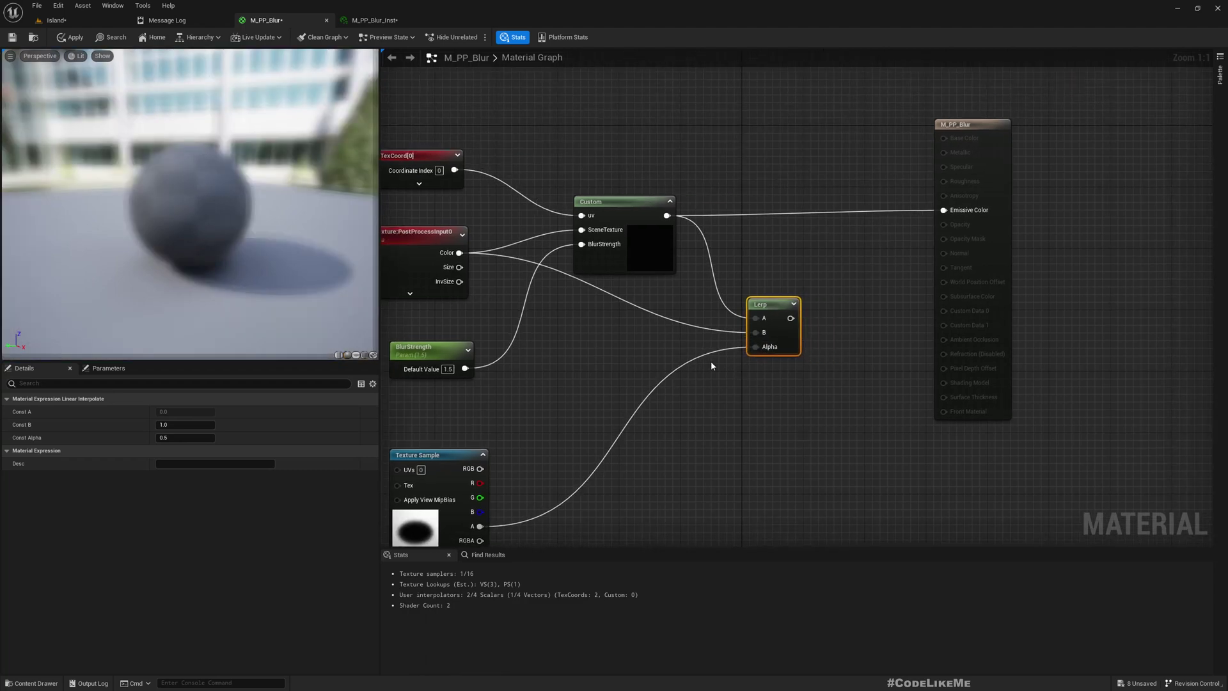
pyautogui.moveTo(617, 445); pyautogui.dragTo(677, 363, button='right')
pyautogui.moveTo(516, 385); pyautogui.dragTo(501, 340)
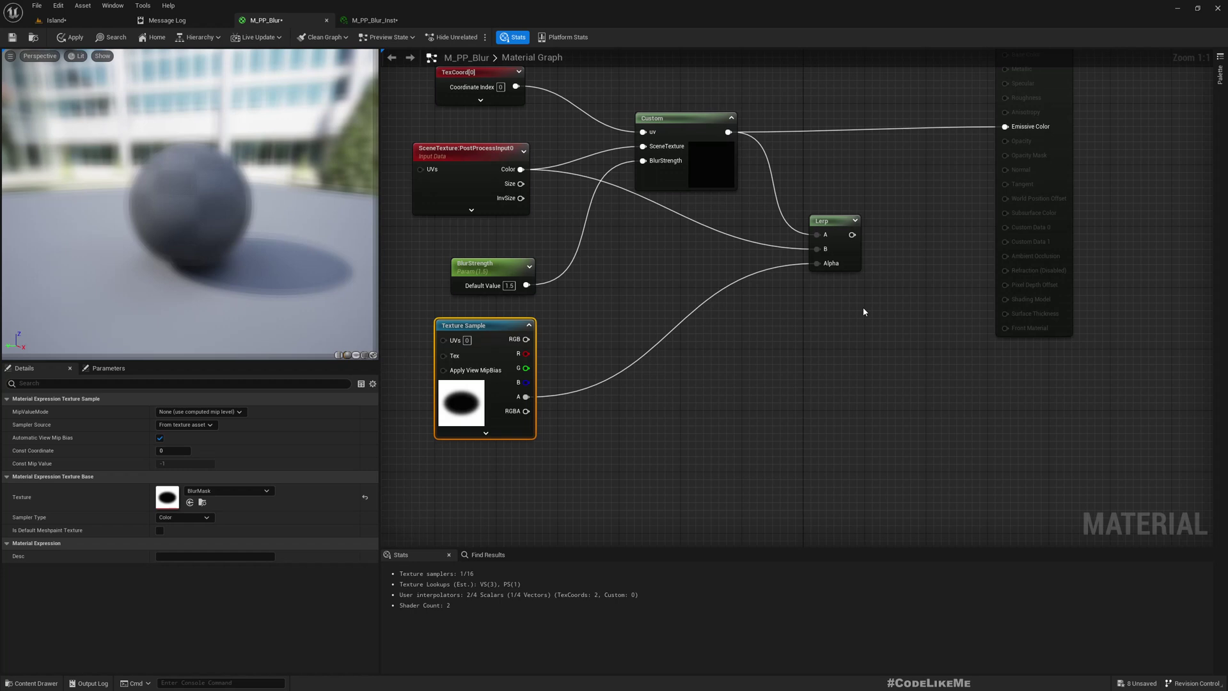
pyautogui.moveTo(863, 312); pyautogui.dragTo(830, 367, button='right')
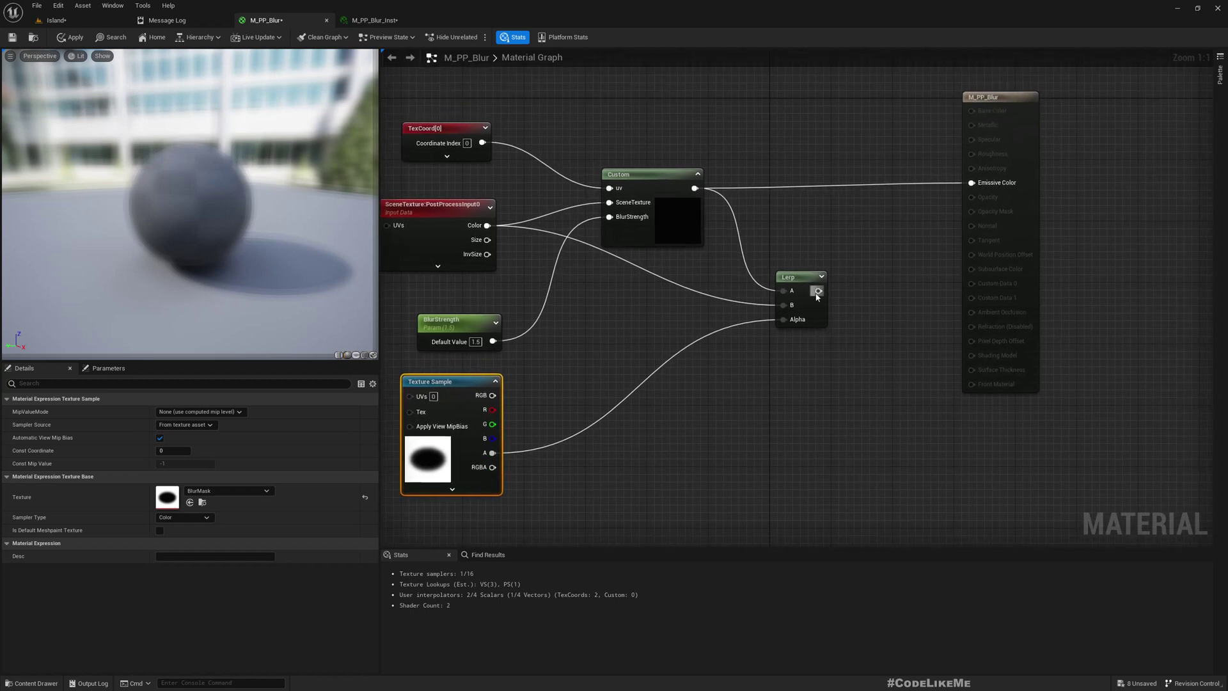
pyautogui.moveTo(817, 292); pyautogui.dragTo(972, 183)
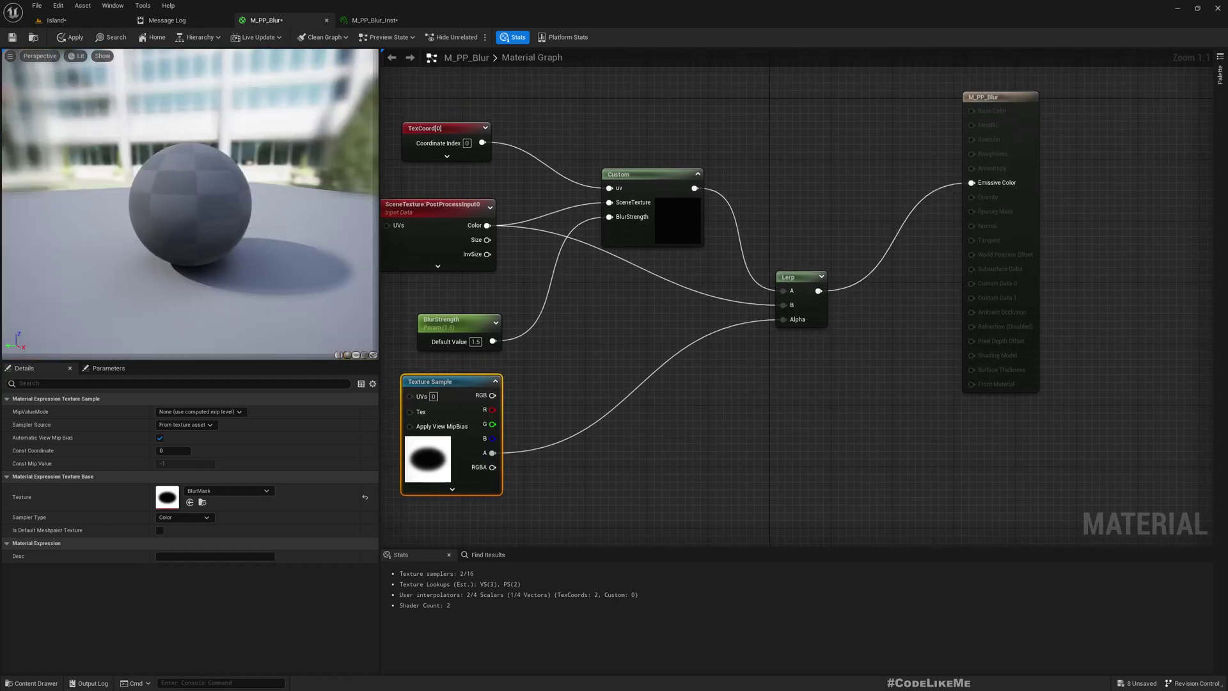
pyautogui.moveTo(234, 174); pyautogui.dragTo(211, 175)
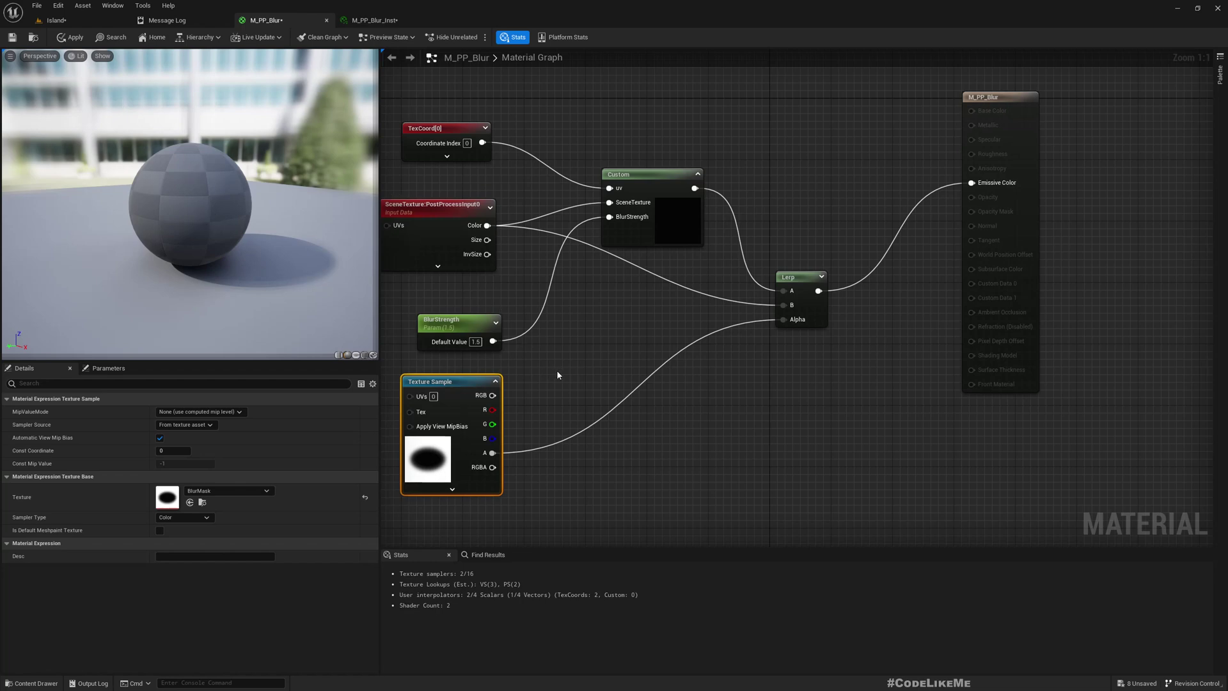
pyautogui.moveTo(571, 391); pyautogui.dragTo(628, 368, button='right')
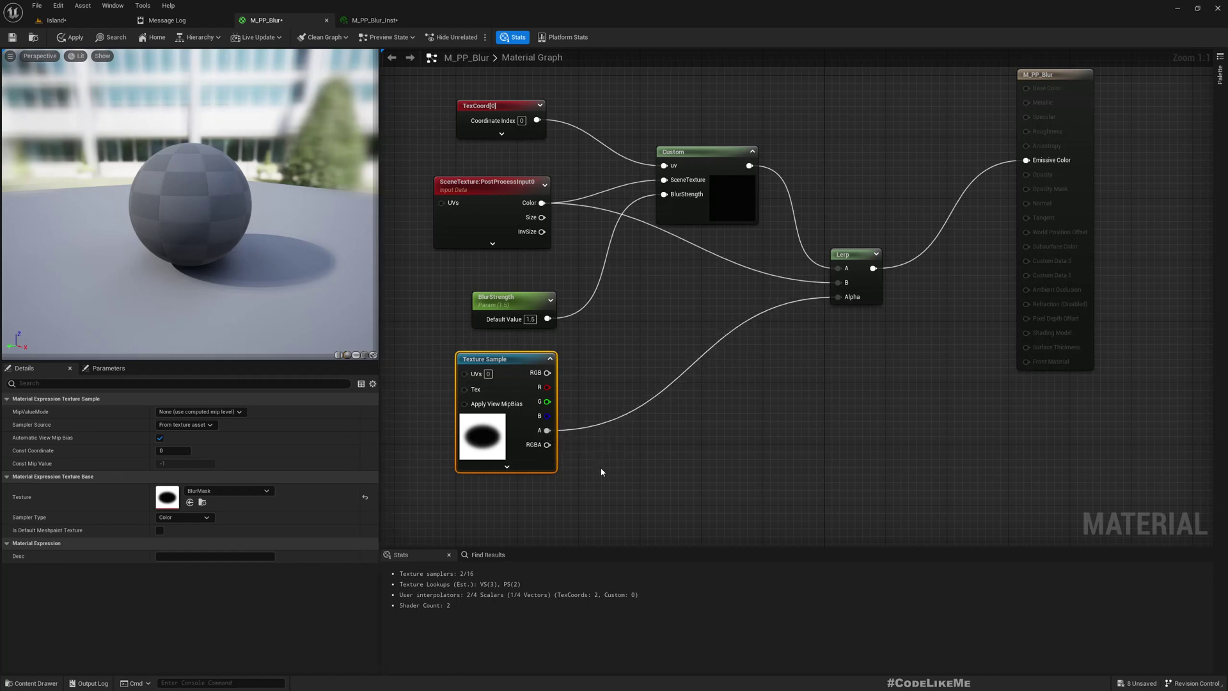
# Add the mask alpha to a new Offset scalar parameter through an Add node
pyautogui.moveTo(550, 430); pyautogui.dragTo(689, 443)
pyautogui.write('add')
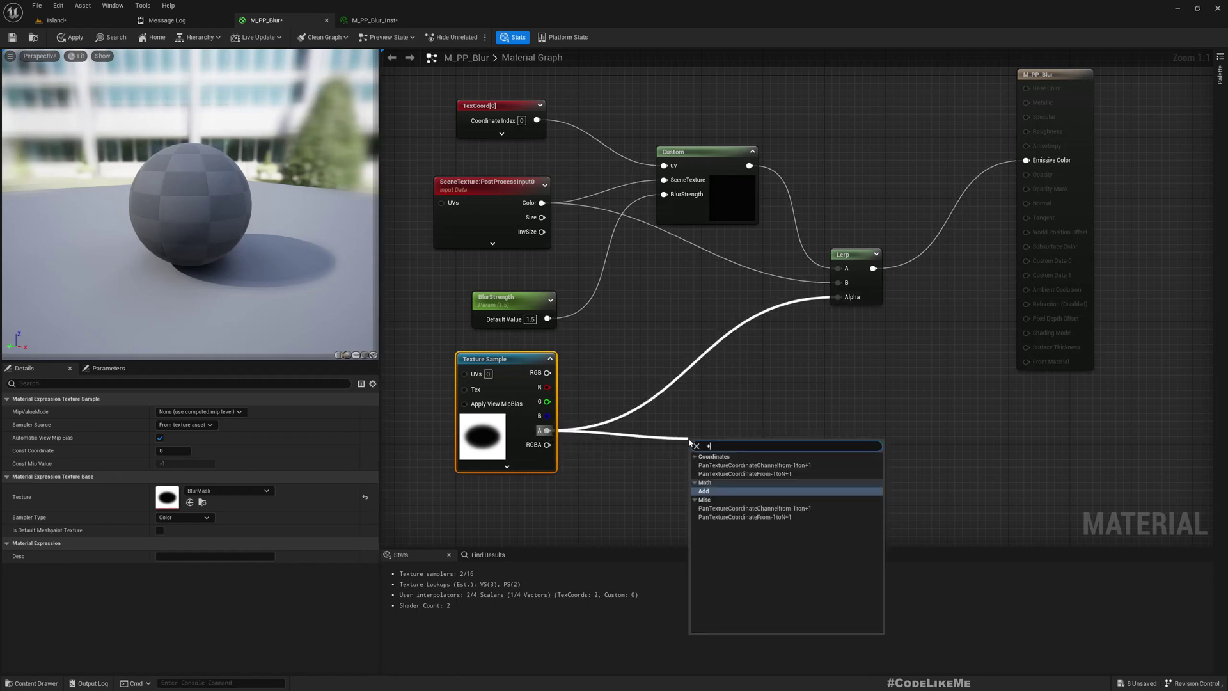
pyautogui.press('Return')
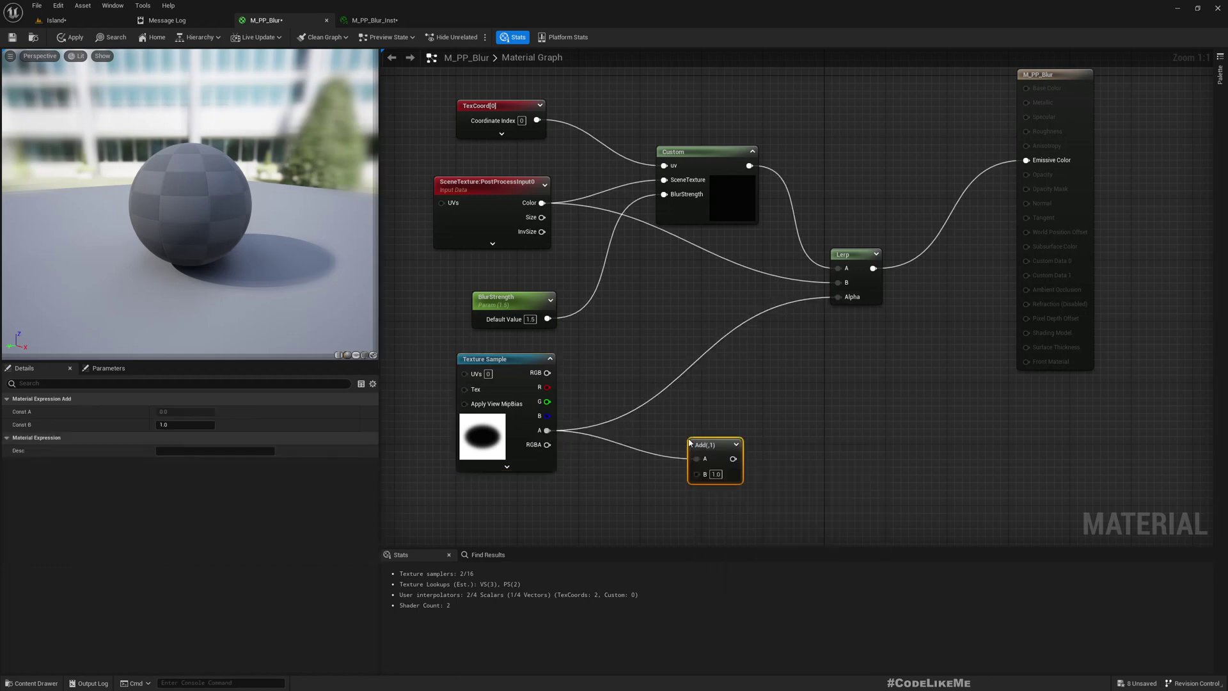
pyautogui.rightClick(703, 475)
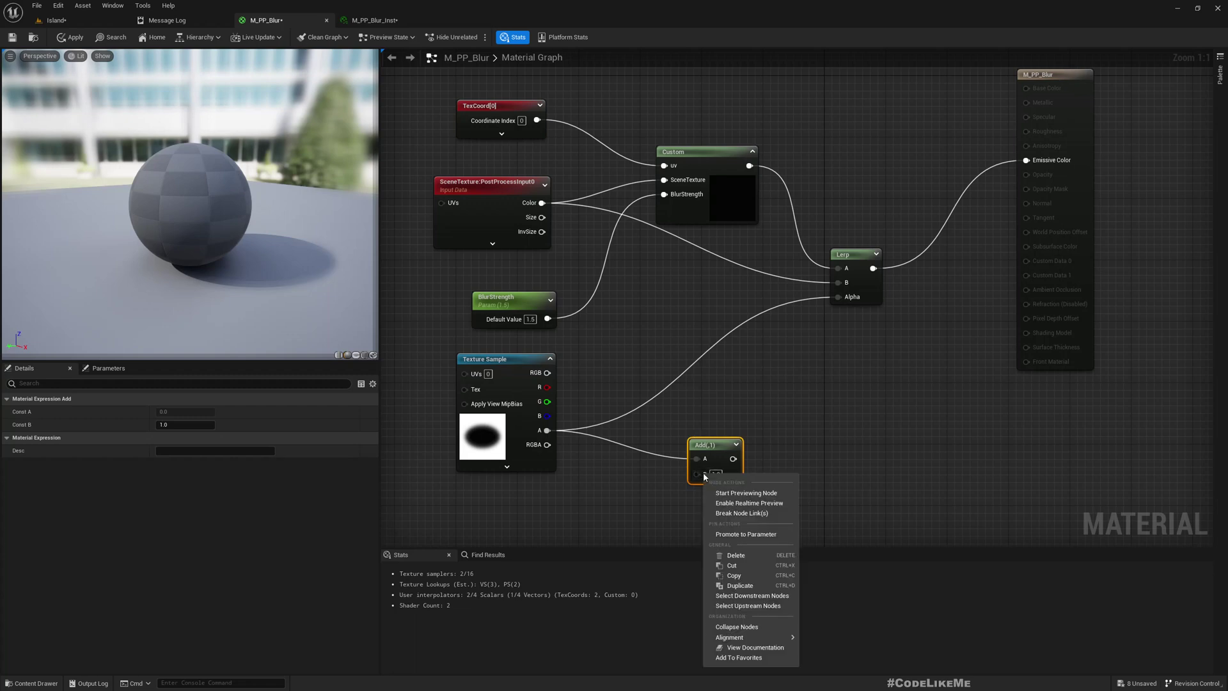
pyautogui.click(730, 534)
pyautogui.write('Offset')
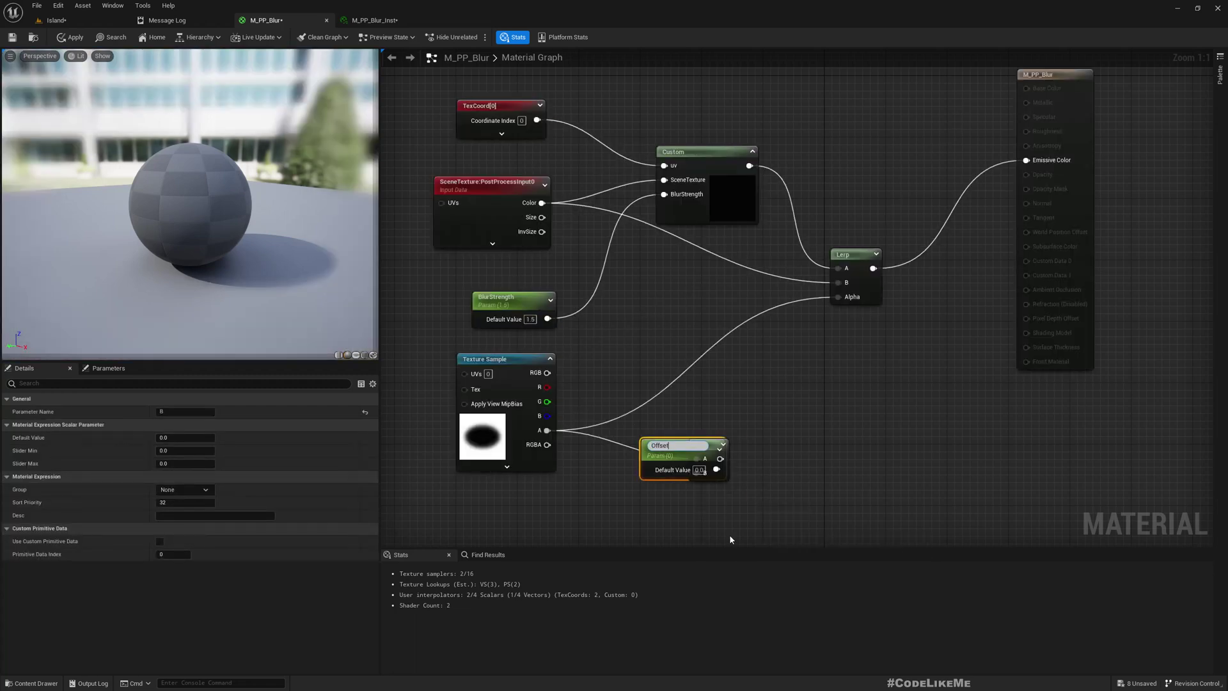
pyautogui.press('Return')
# Set the Offset parameter's slider minimum to -1
pyautogui.moveTo(667, 451); pyautogui.dragTo(582, 526)
pyautogui.click(190, 451)
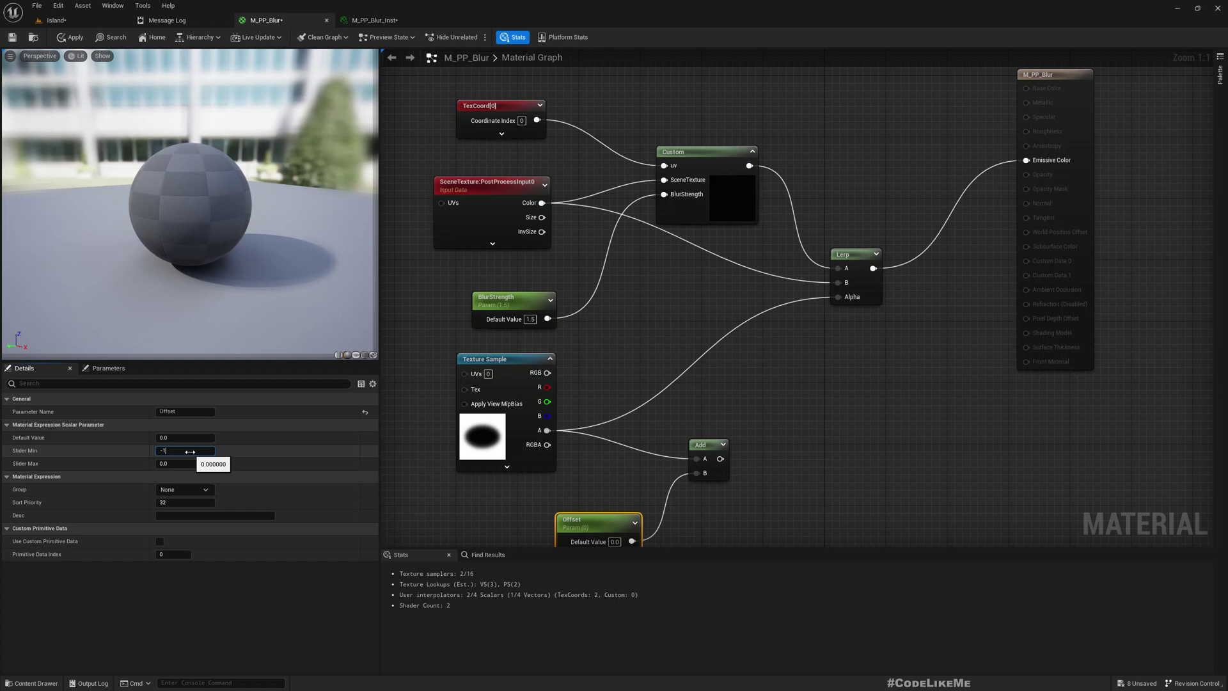
pyautogui.write('-1')
pyautogui.press('Tab')
# Clamp the Add result and wire the Clamp output into the Lerp's Alpha
pyautogui.moveTo(791, 439); pyautogui.dragTo(616, 394, button='right')
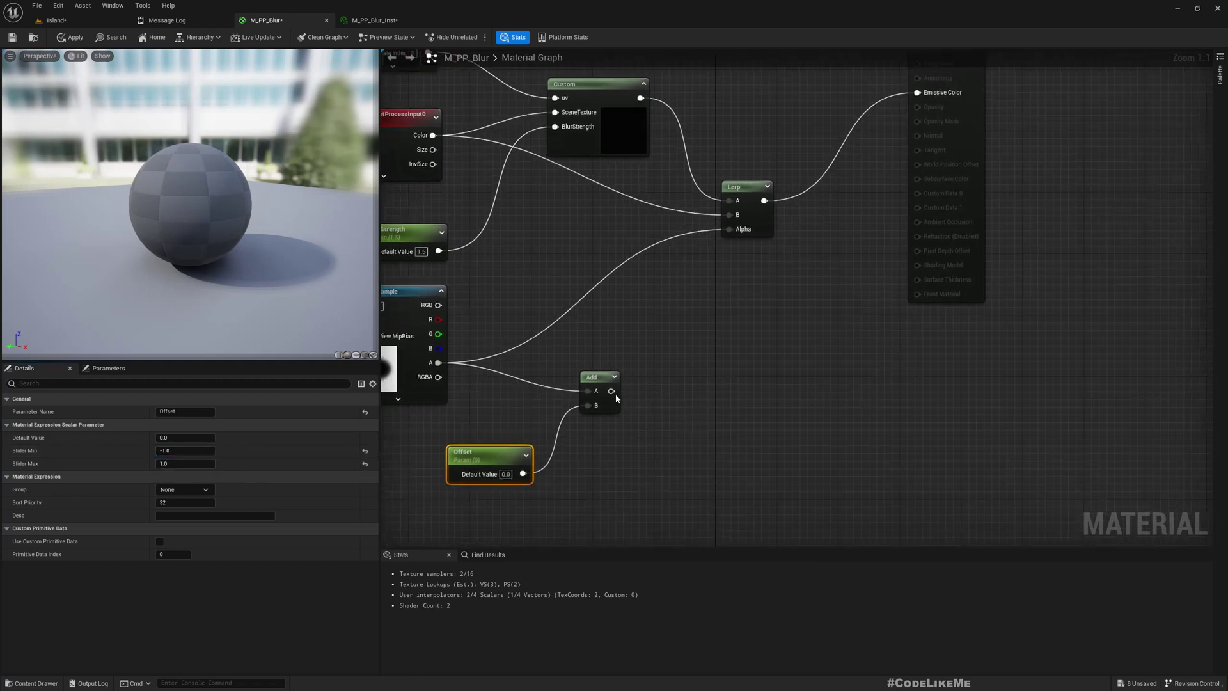
pyautogui.moveTo(612, 391); pyautogui.dragTo(647, 396)
pyautogui.write('clamp')
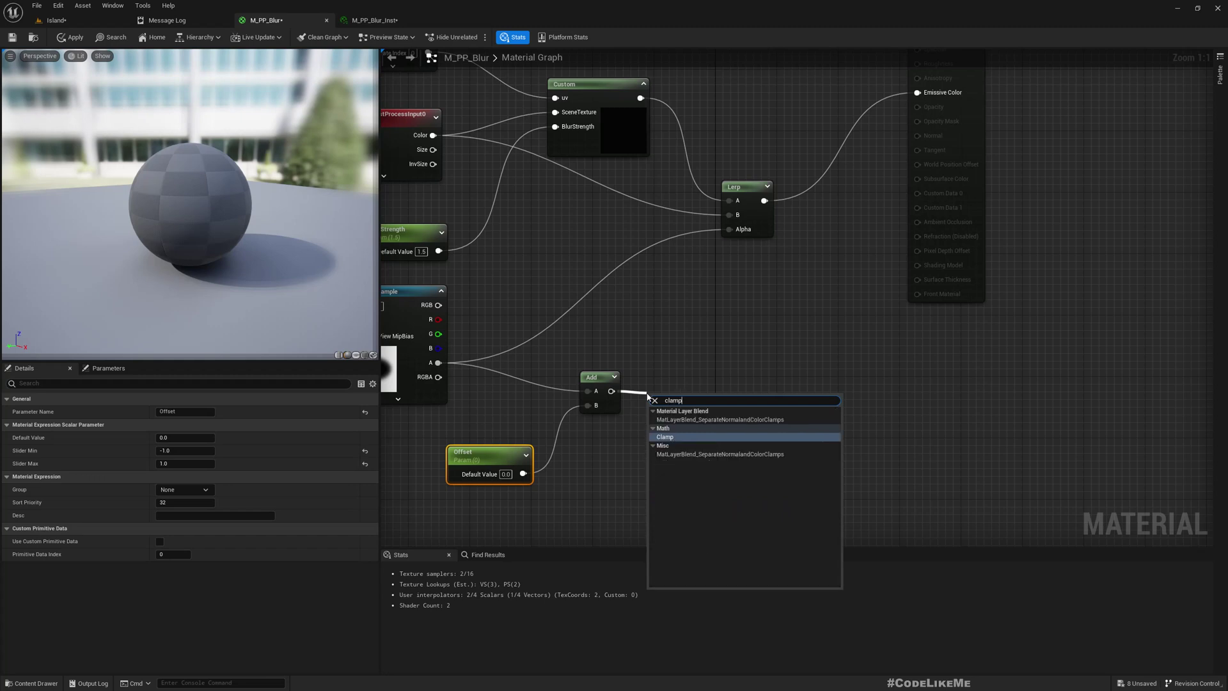
pyautogui.press('Return')
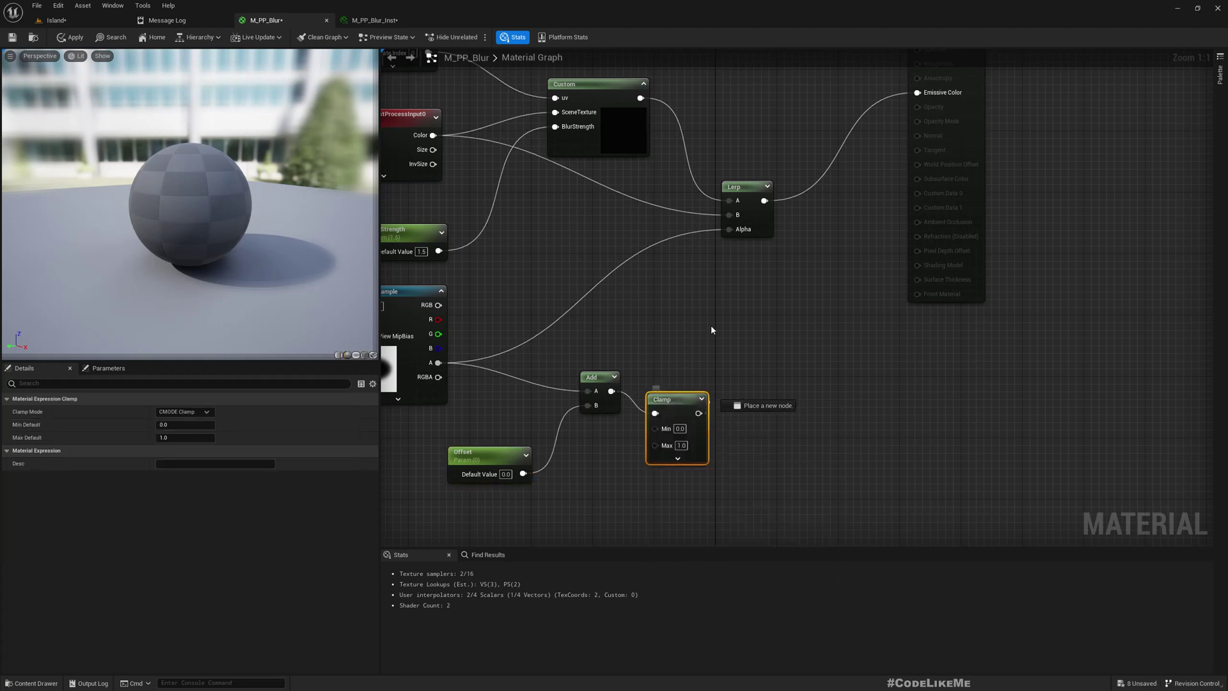
pyautogui.moveTo(698, 413); pyautogui.dragTo(740, 235)
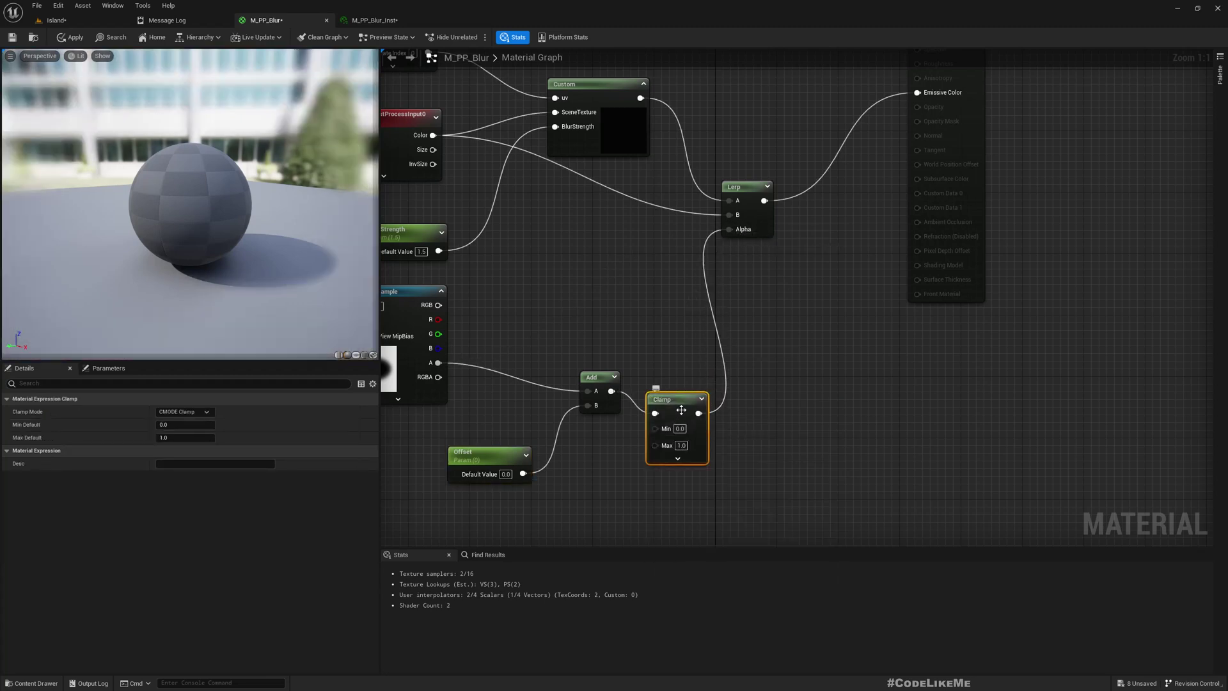
pyautogui.moveTo(683, 406); pyautogui.dragTo(698, 382)
pyautogui.scroll(-2, 699, 382)
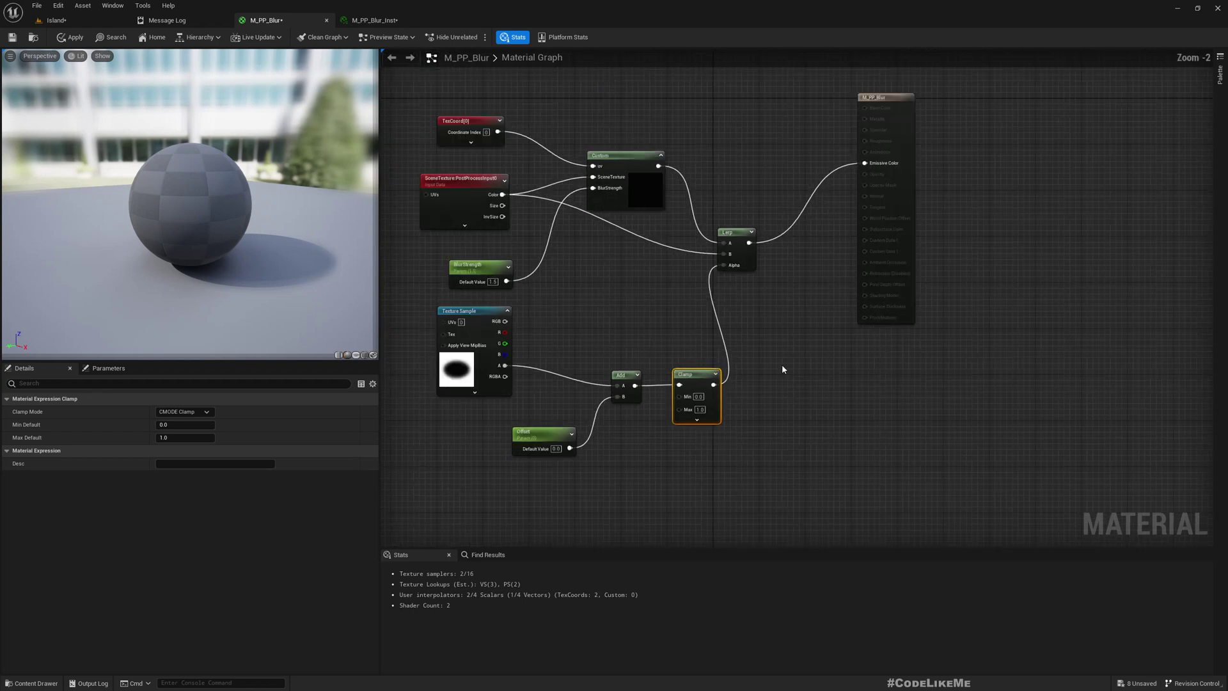
pyautogui.click(782, 238)
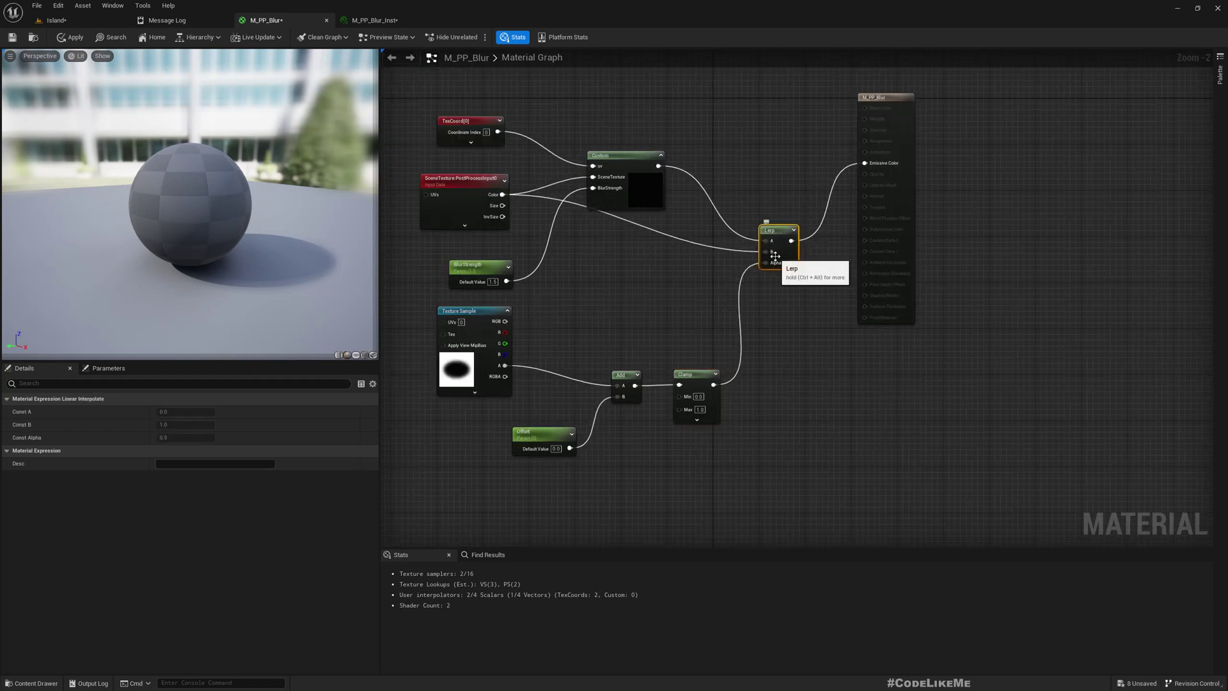
pyautogui.moveTo(900, 114); pyautogui.dragTo(921, 187)
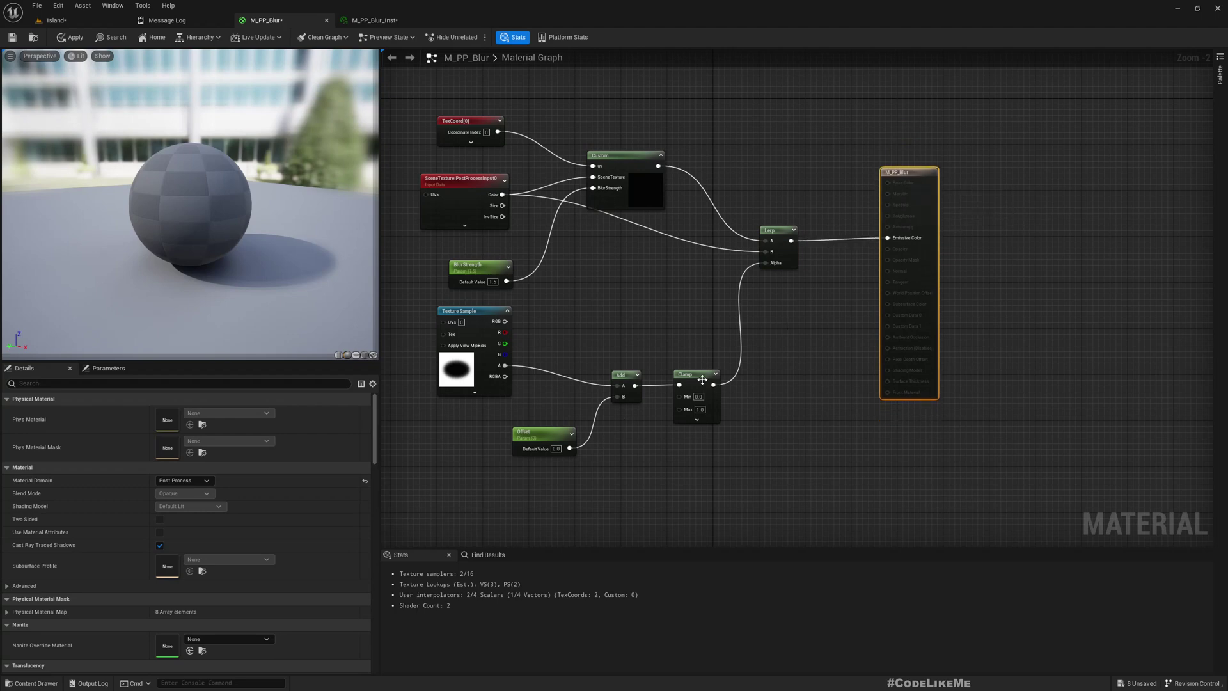
# Apply the material and set the Offset default value to 0.5
pyautogui.click(70, 37)
pyautogui.scroll(2, 560, 430)
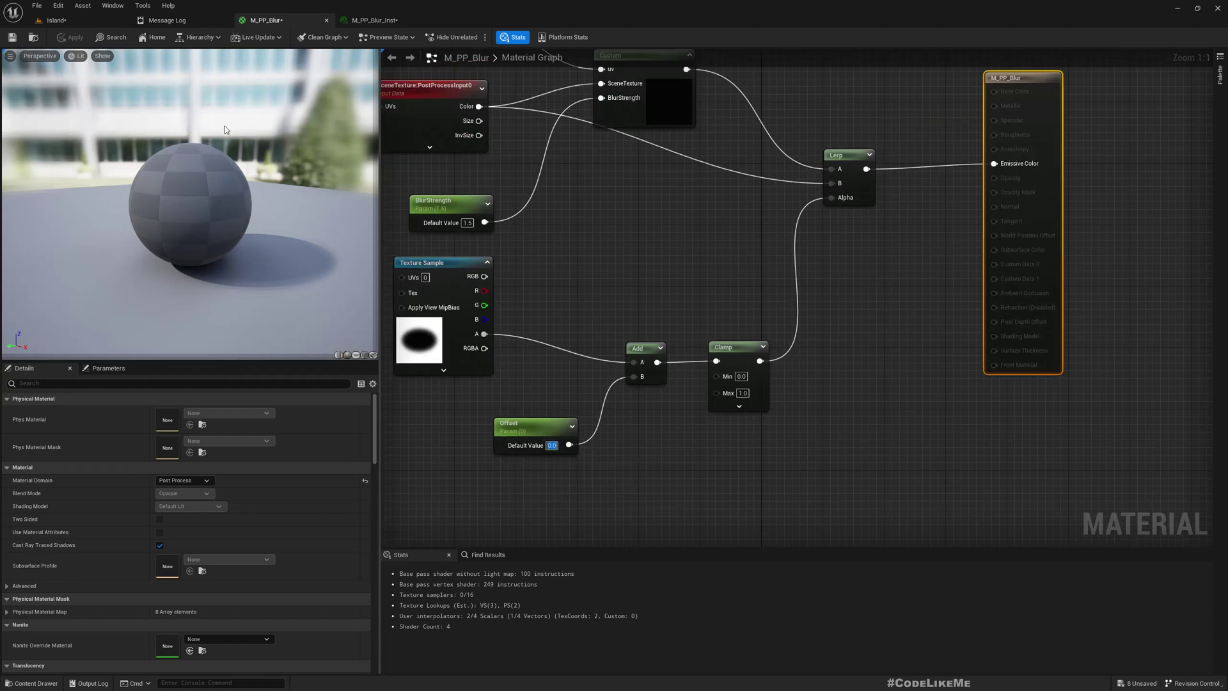
pyautogui.write('0.5')
pyautogui.press('Return')
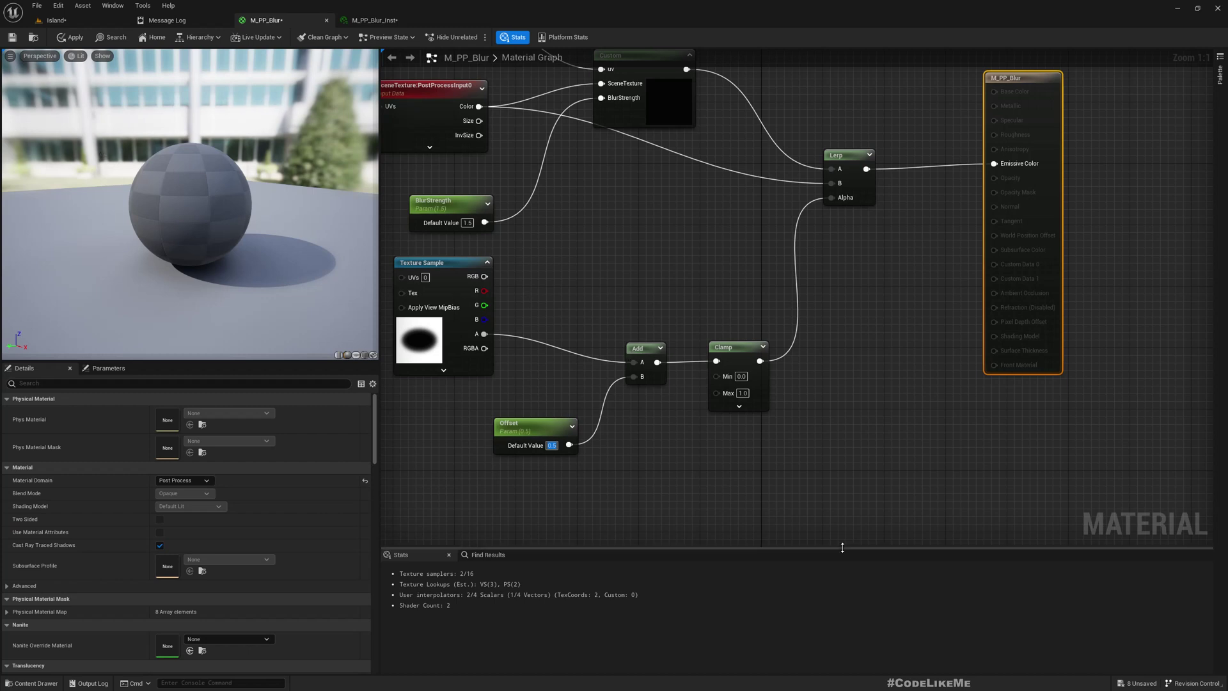
# Try an Offset of -0.5, then settle on -0.1 and return to the Island level
pyautogui.press('BackSpace')
pyautogui.write('-0.5')
pyautogui.press('Return')
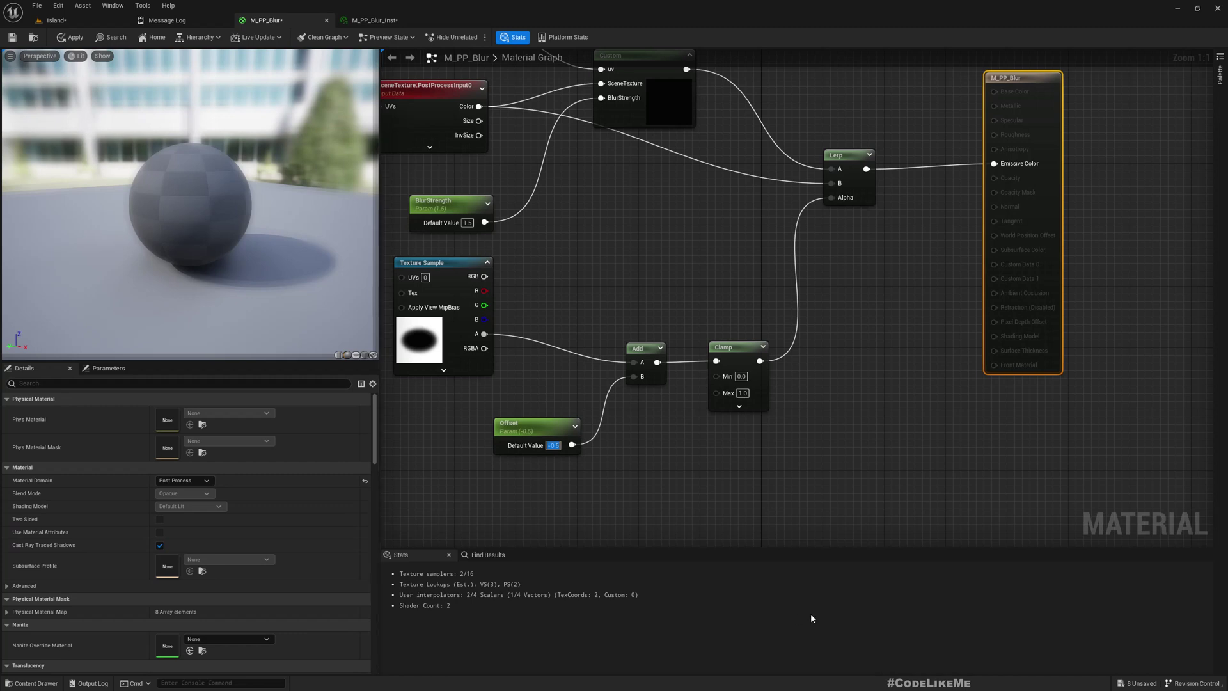
pyautogui.write('.1')
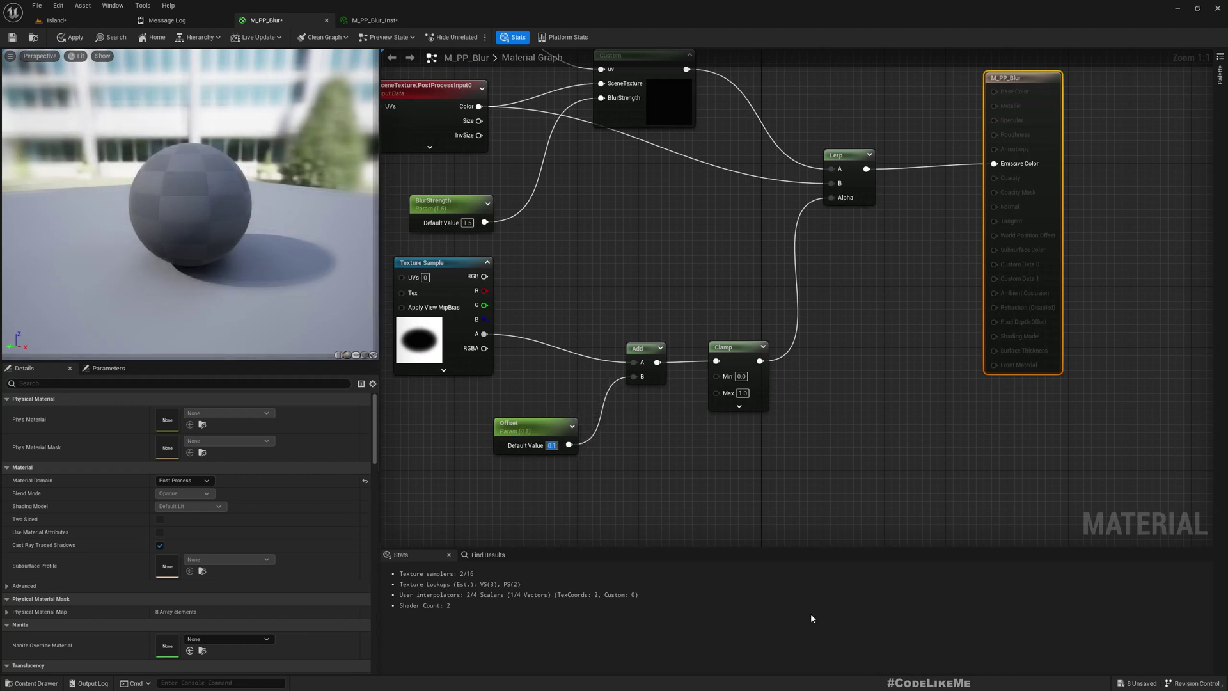
pyautogui.write('-0.1')
pyautogui.press('Return')
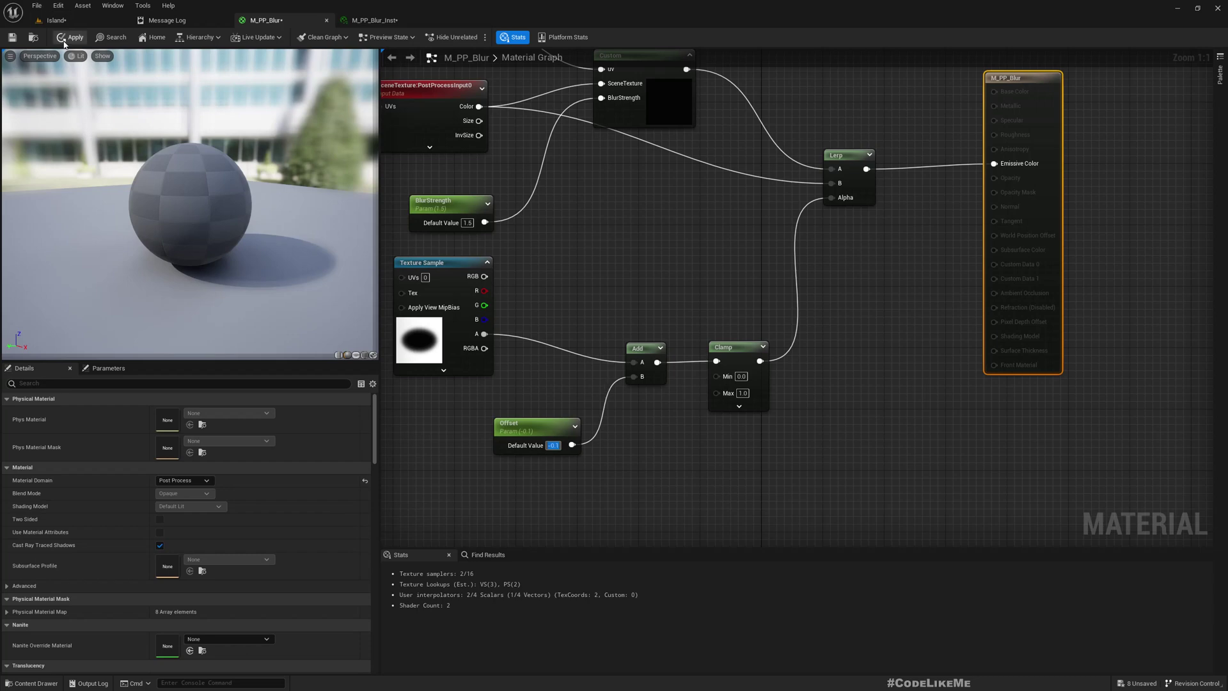
pyautogui.click(58, 19)
# Switch to a fullscreen game view, fly the camera toward the island, and play the level
pyautogui.scroll(5, 611, 275)
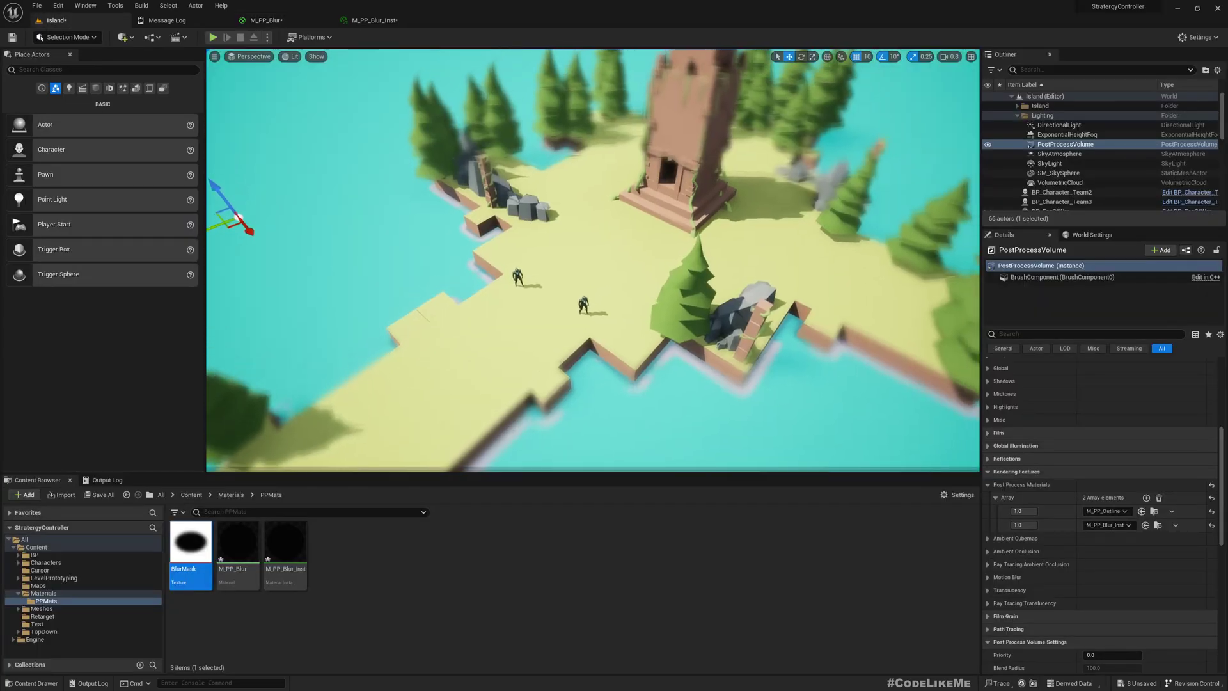
pyautogui.press('F11')
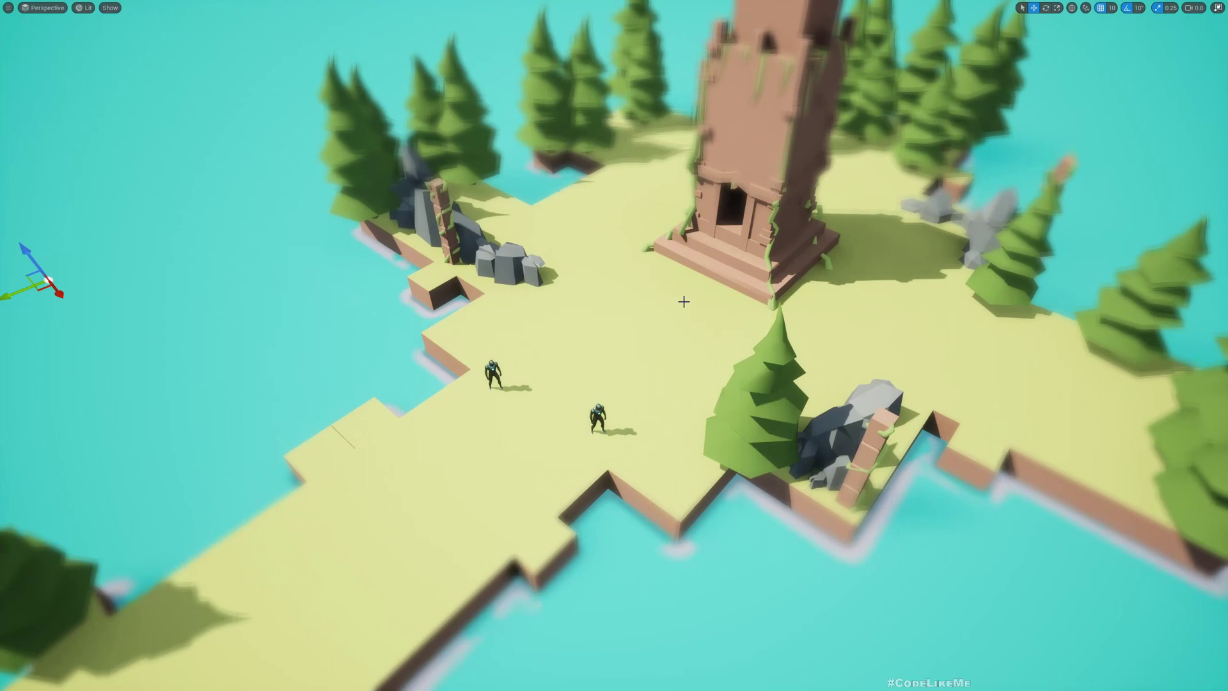
pyautogui.press('g')
pyautogui.press('g')
pyautogui.moveTo(681, 307)
pyautogui.mouseDown(button='right')
pyautogui.moveTo(680, 334)
pyautogui.moveTo(671, 323)
pyautogui.mouseUp(button='right')
pyautogui.press('w')
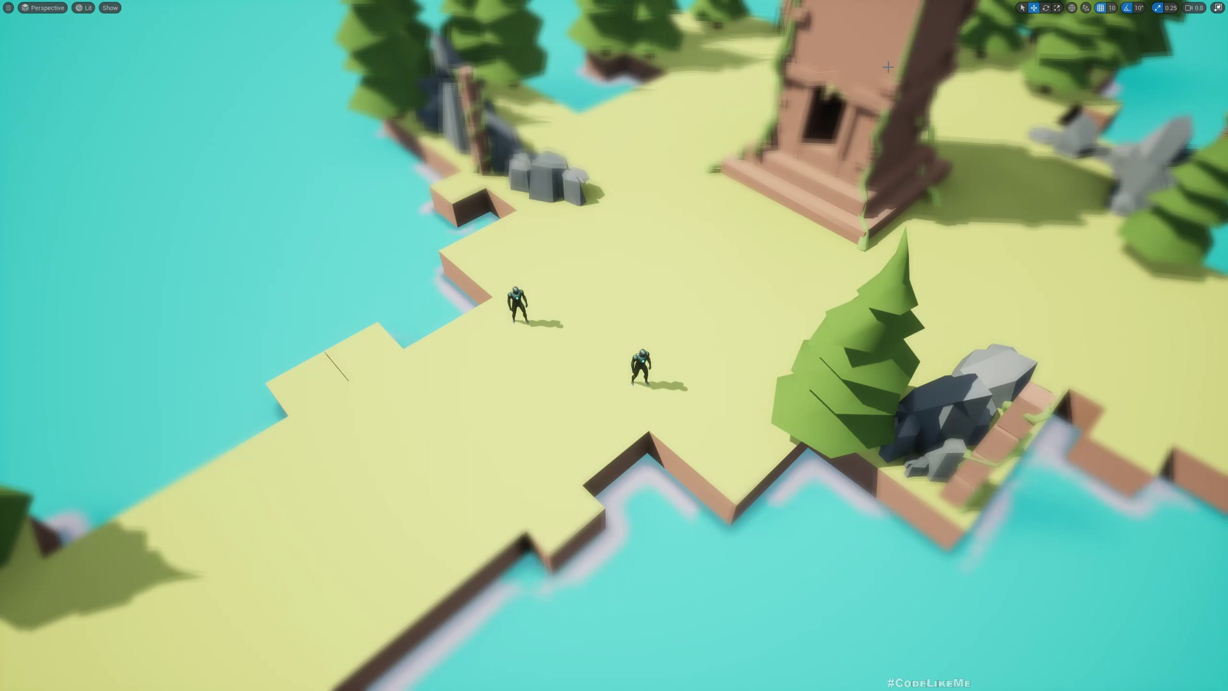
pyautogui.press('w')
pyautogui.moveTo(530, 307); pyautogui.dragTo(543, 307, button='right')
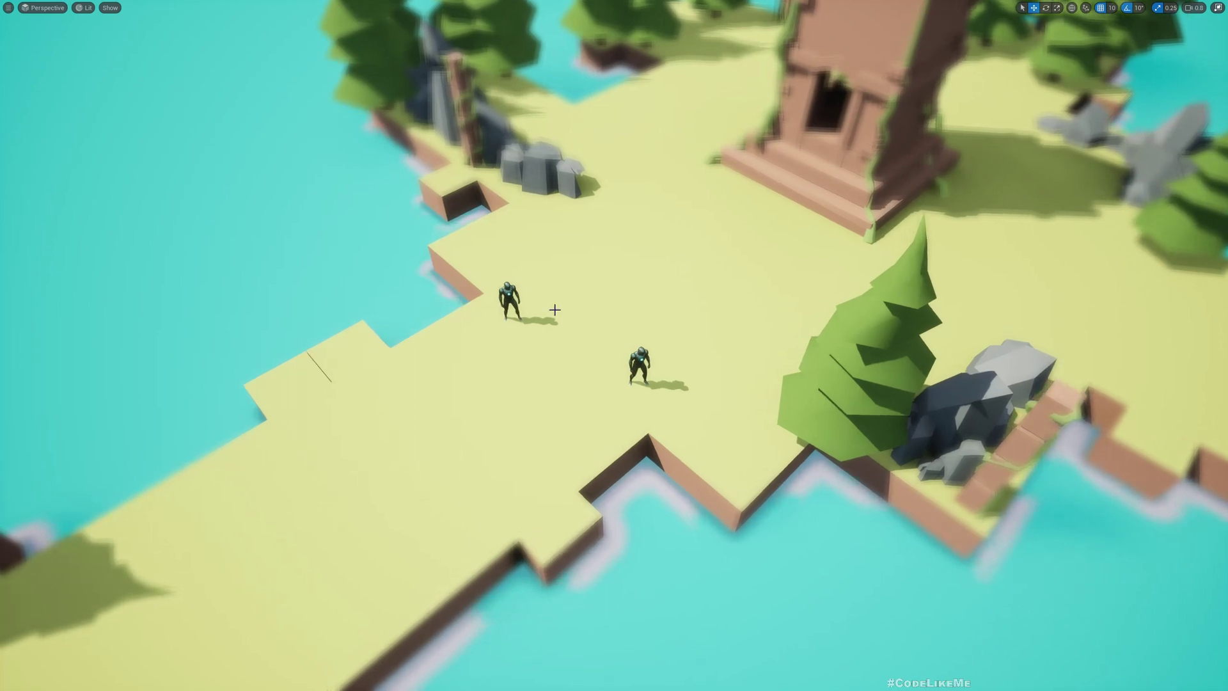
pyautogui.hotkey('alt', 'p')
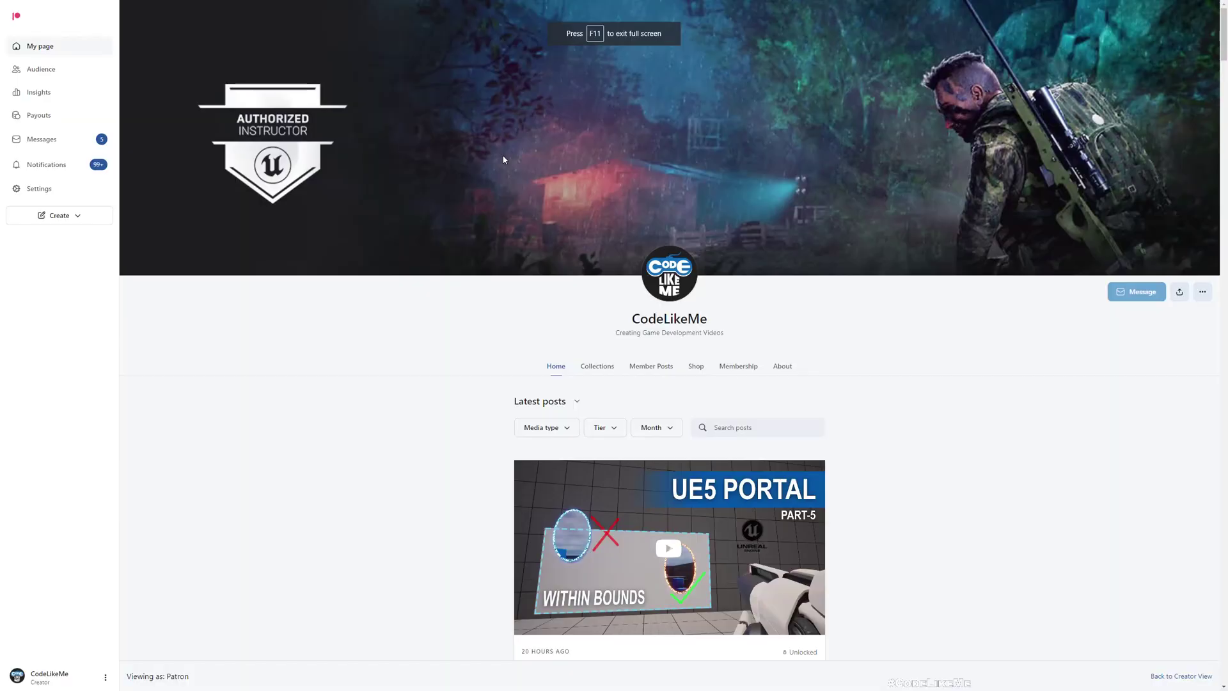
pyautogui.scroll(-10, 401, 348)
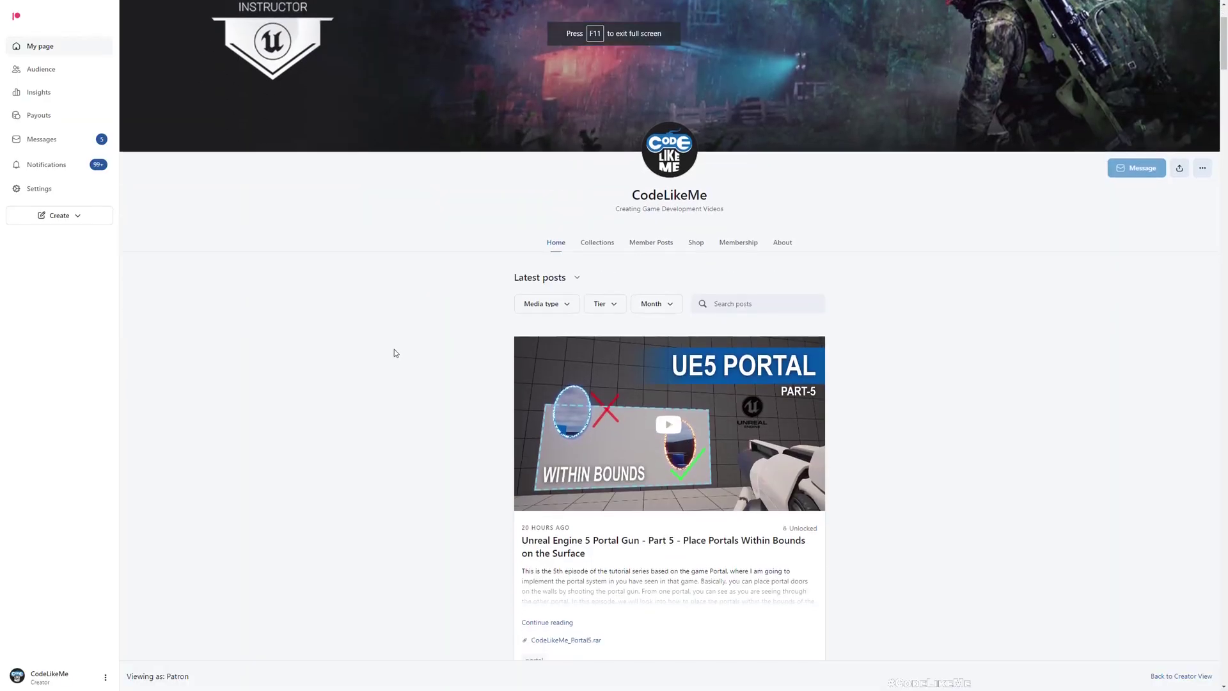
pyautogui.scroll(-18, 394, 362)
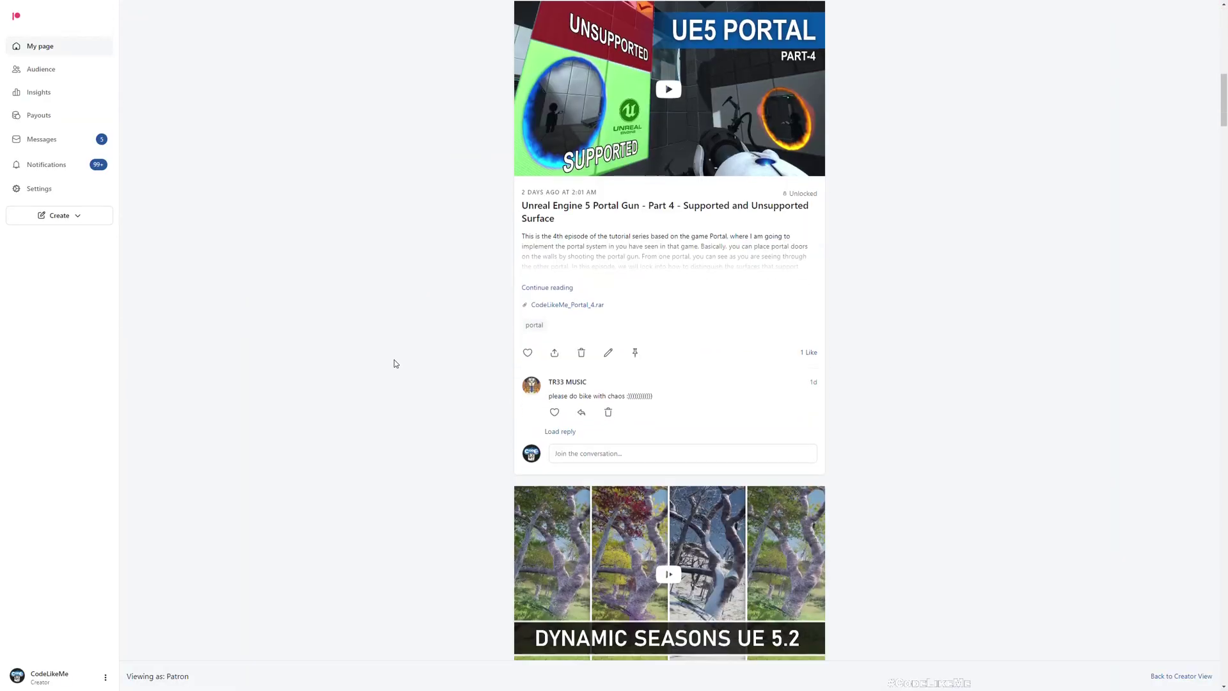
pyautogui.scroll(-12, 392, 382)
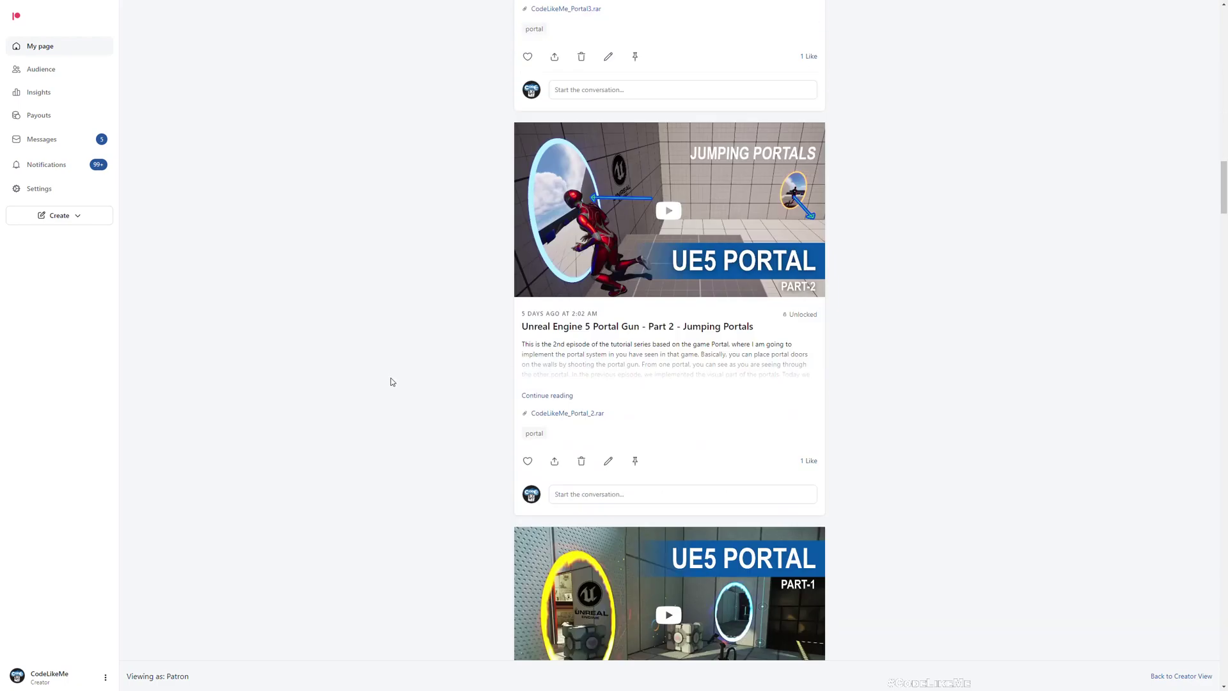
pyautogui.scroll(-12, 390, 382)
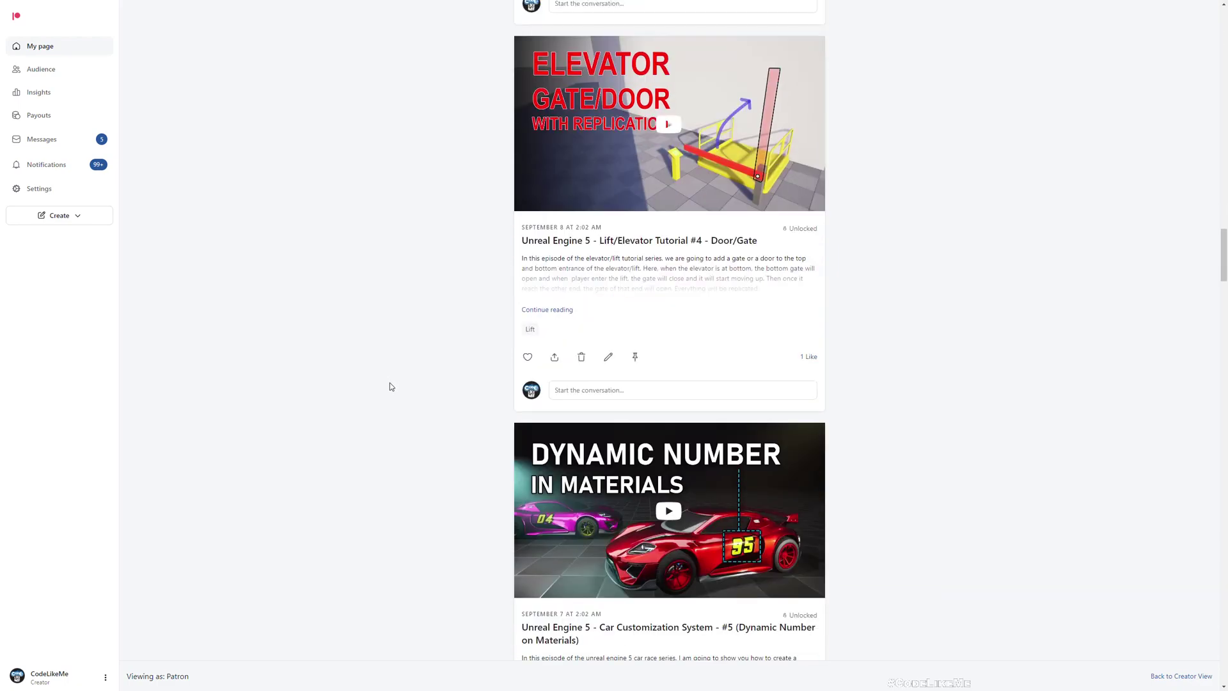
pyautogui.scroll(-9, 389, 388)
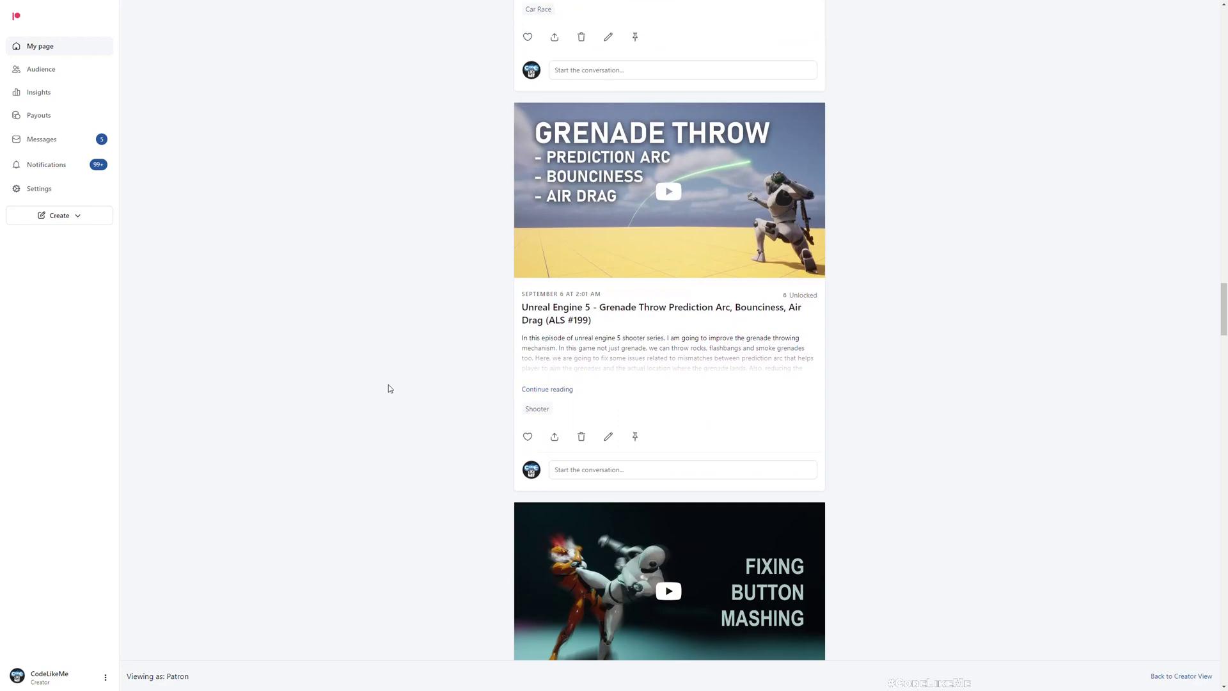
pyautogui.scroll(-1, 366, 387)
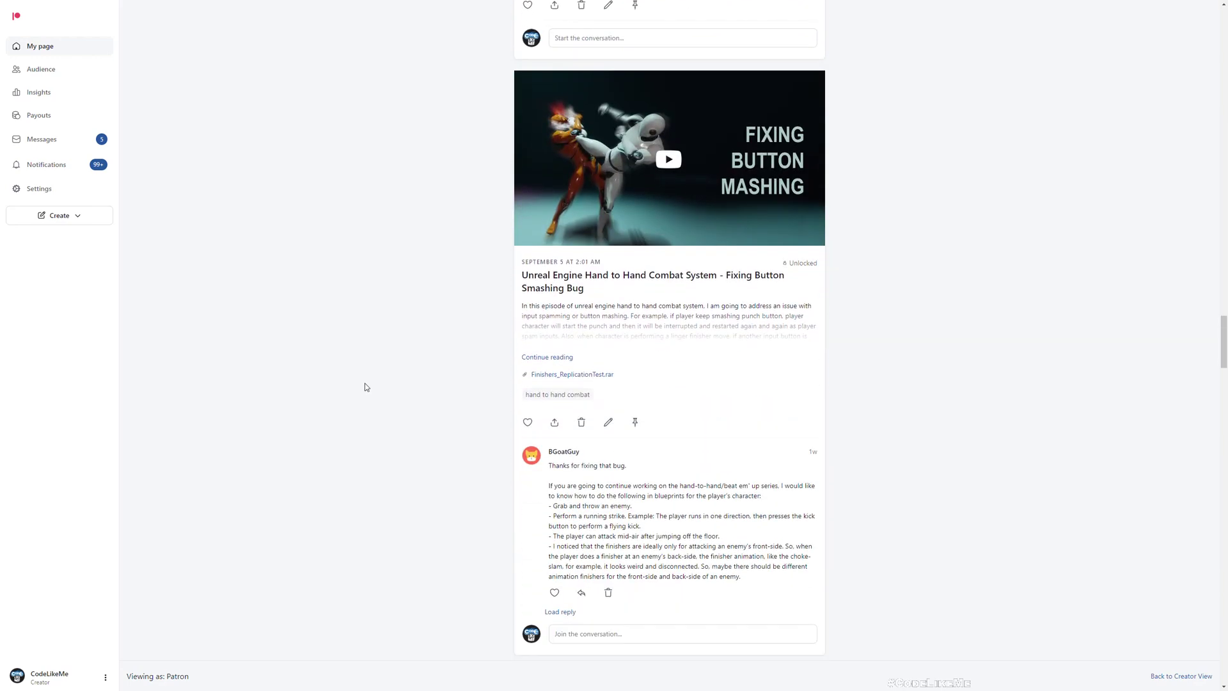